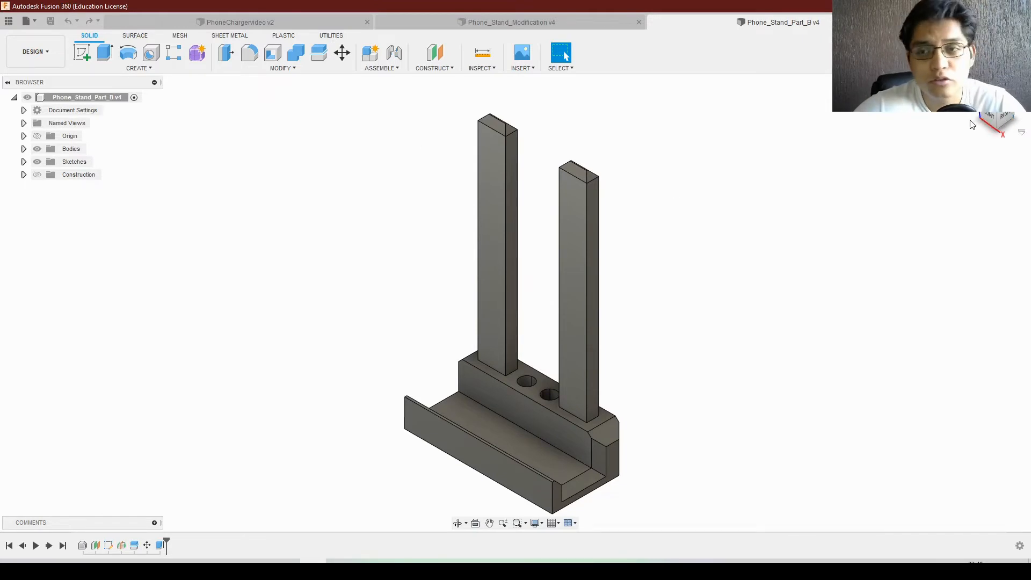
Examine the phone stand part B from the front and isometric views, and compare it with the other open phone stand designs
left_click(988, 117)
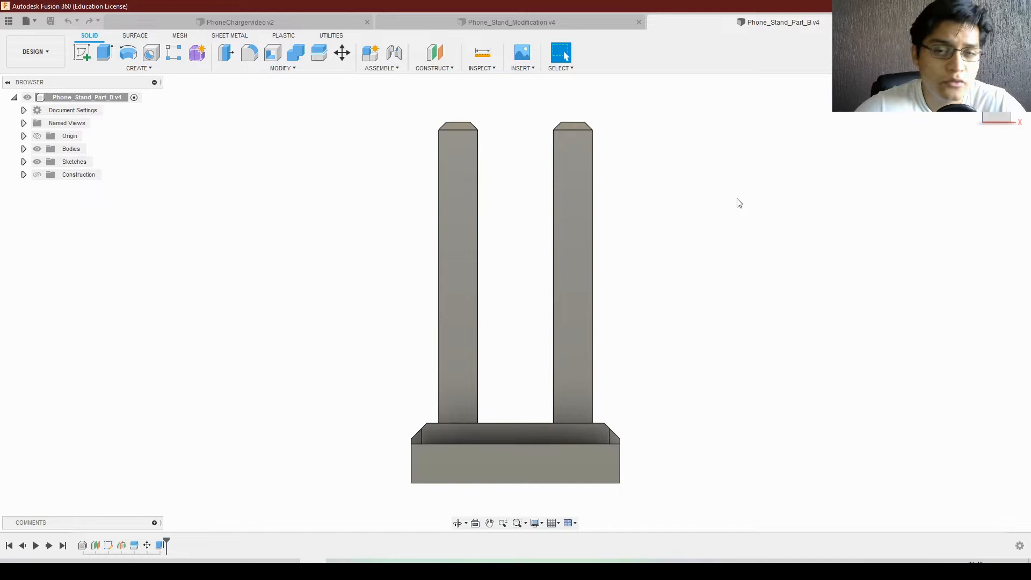
left_click(973, 86)
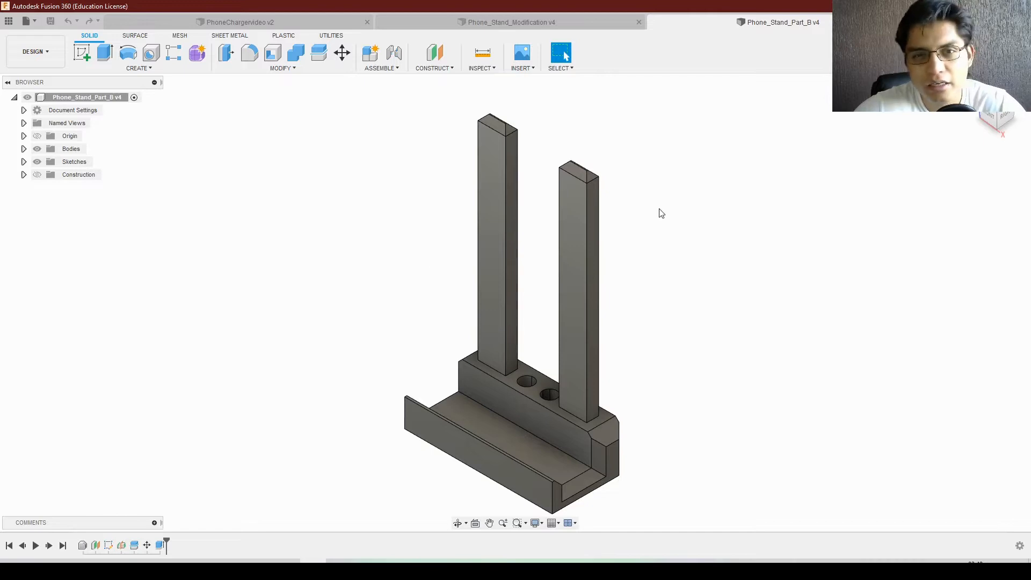
left_click(196, 23)
left_click(418, 24)
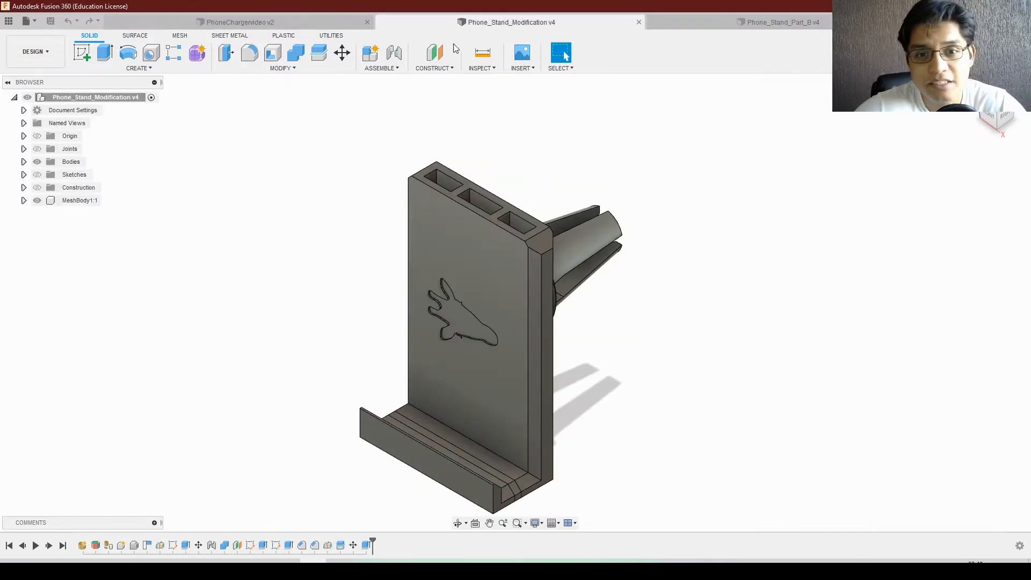
left_click(680, 25)
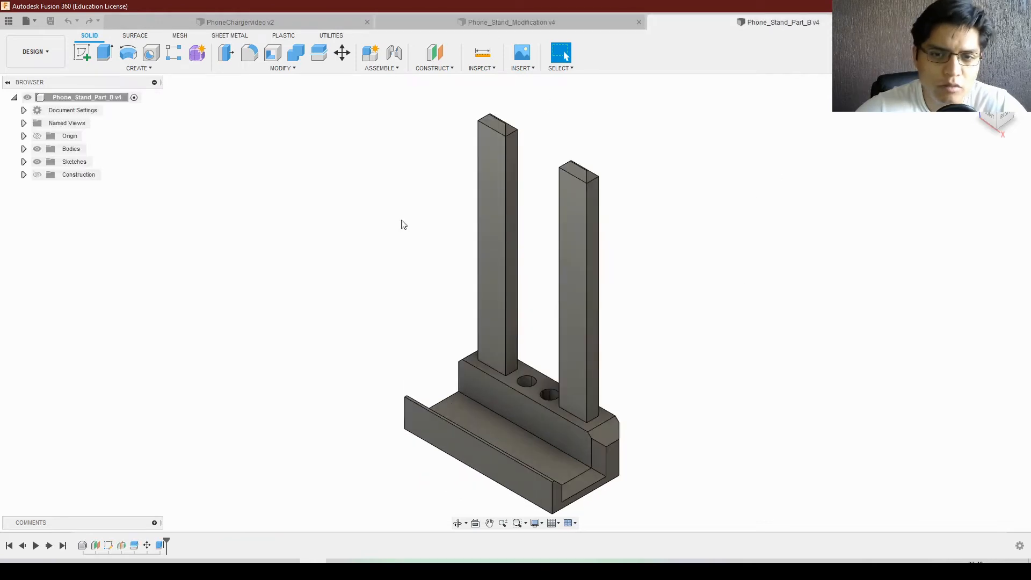
left_click(224, 18)
left_click(414, 22)
left_click(684, 25)
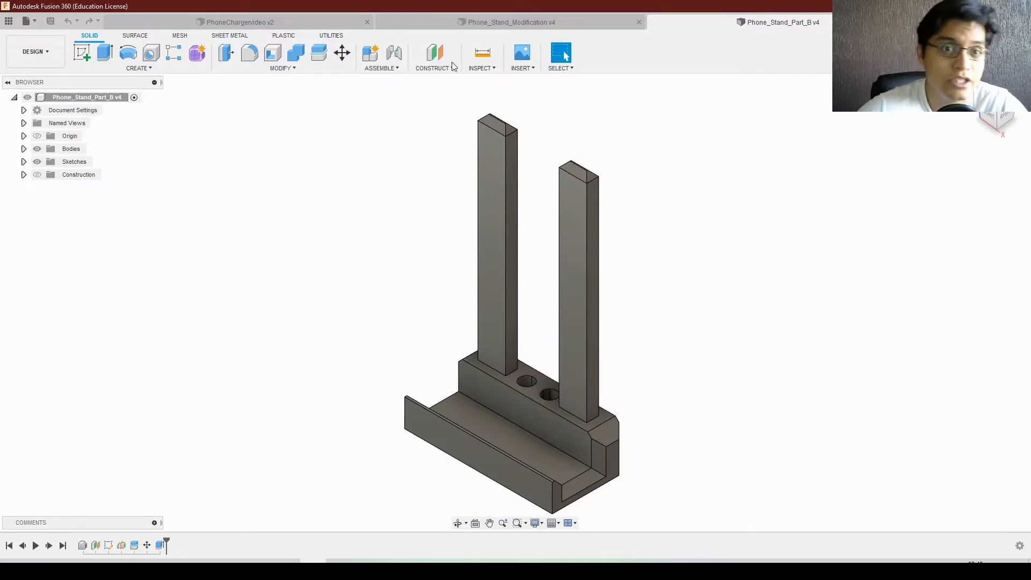
left_click(221, 36)
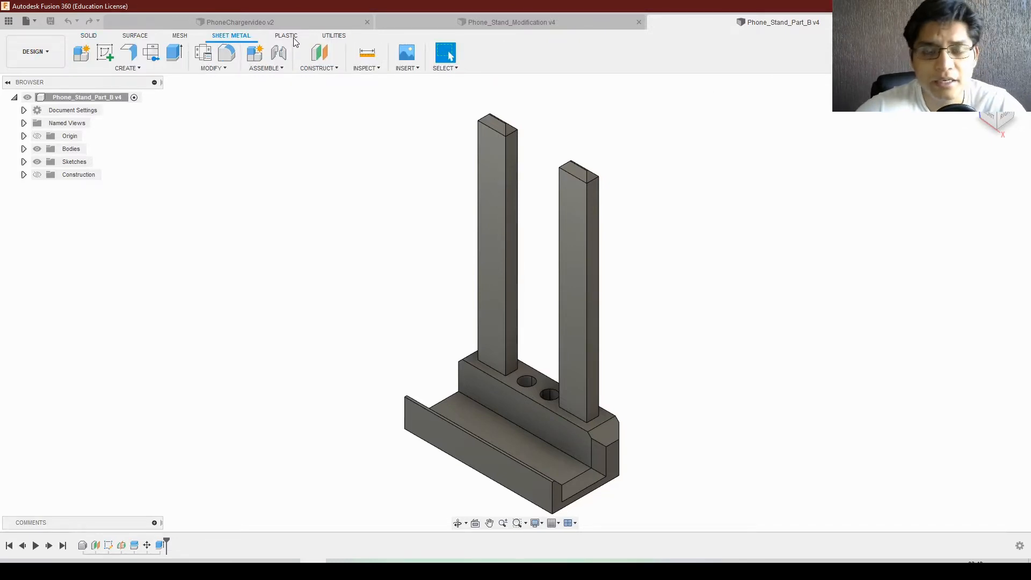
left_click(89, 36)
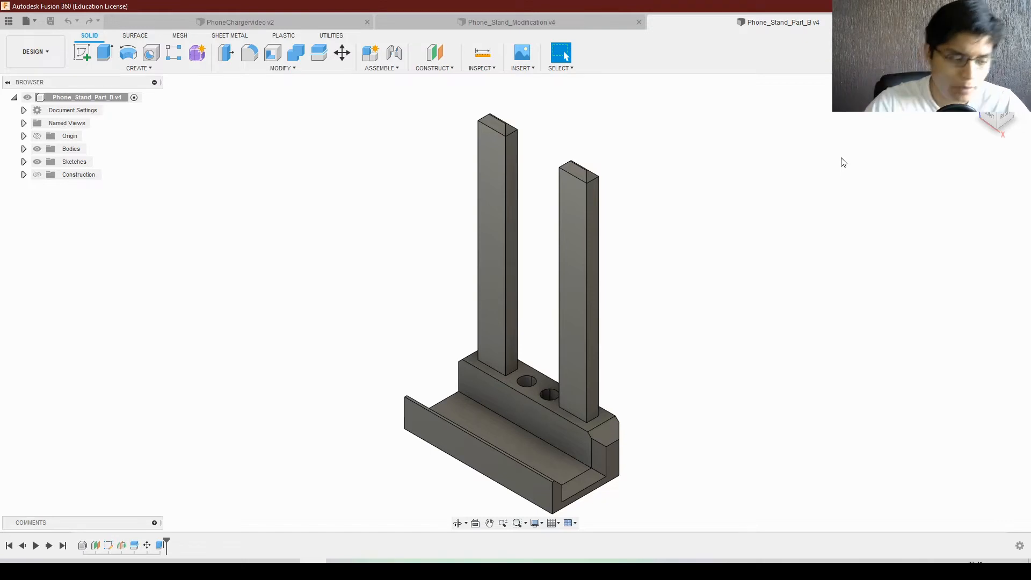
left_click(443, 16)
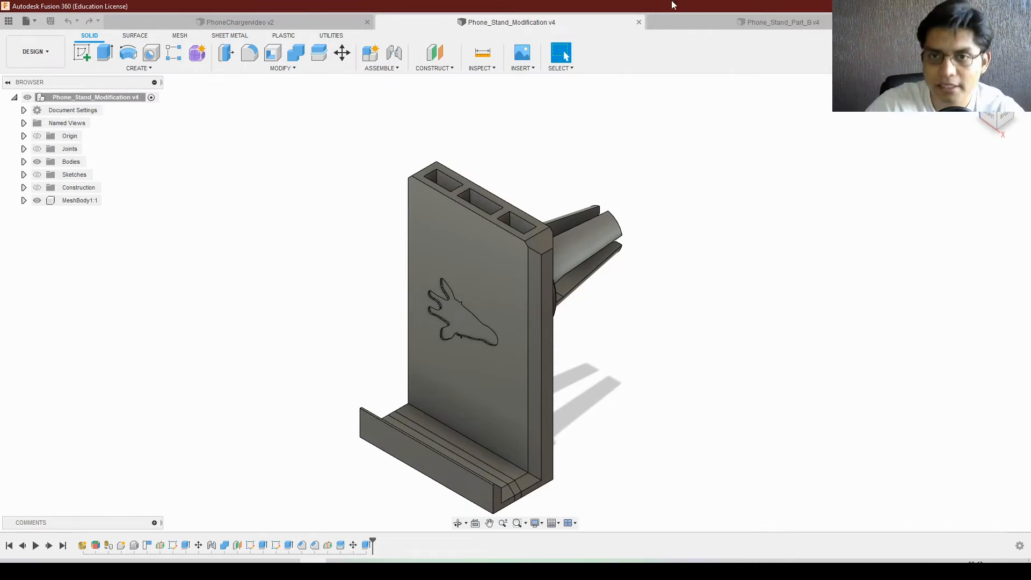
left_click(661, 24)
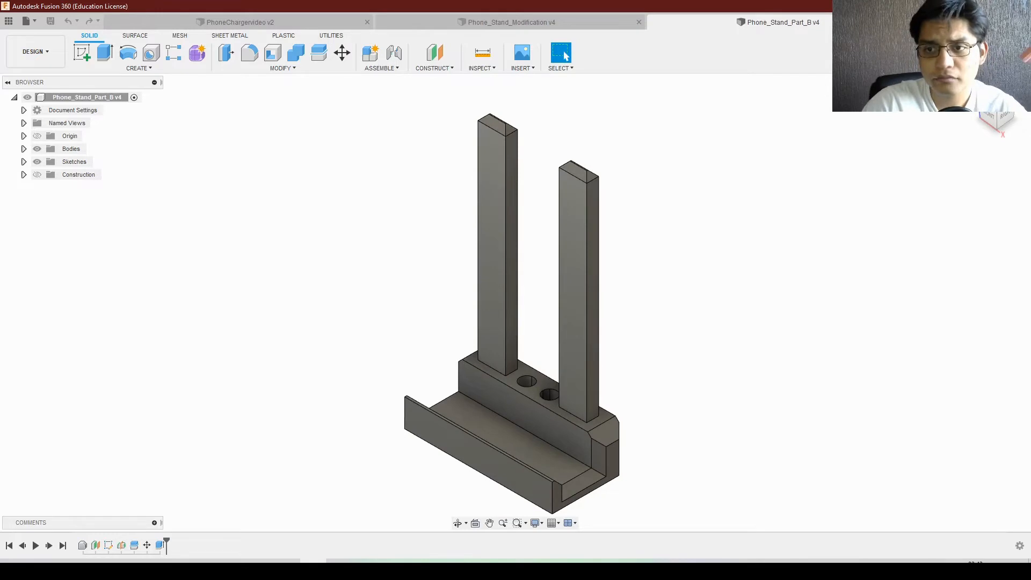
left_click(988, 119)
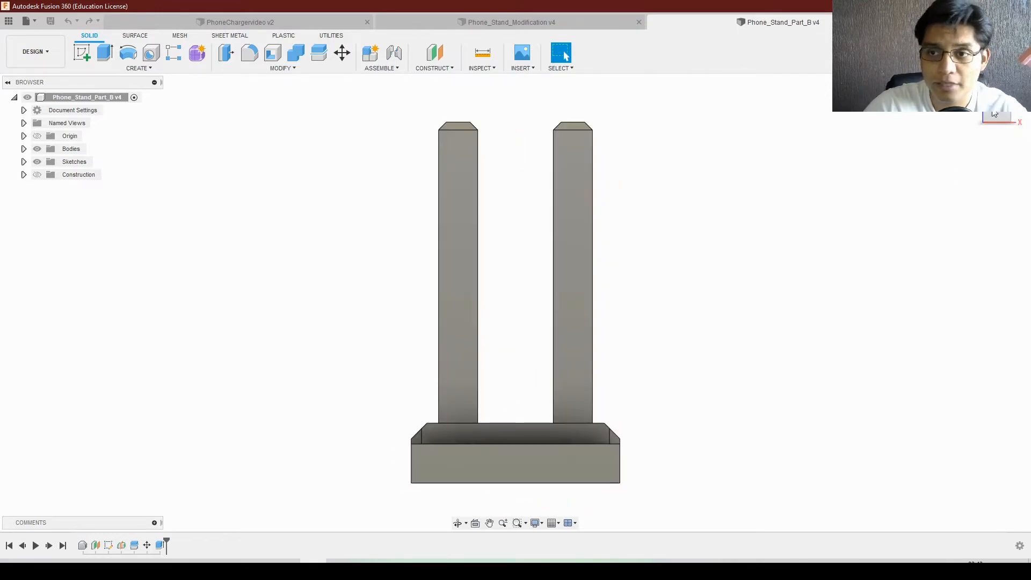
left_click(973, 85)
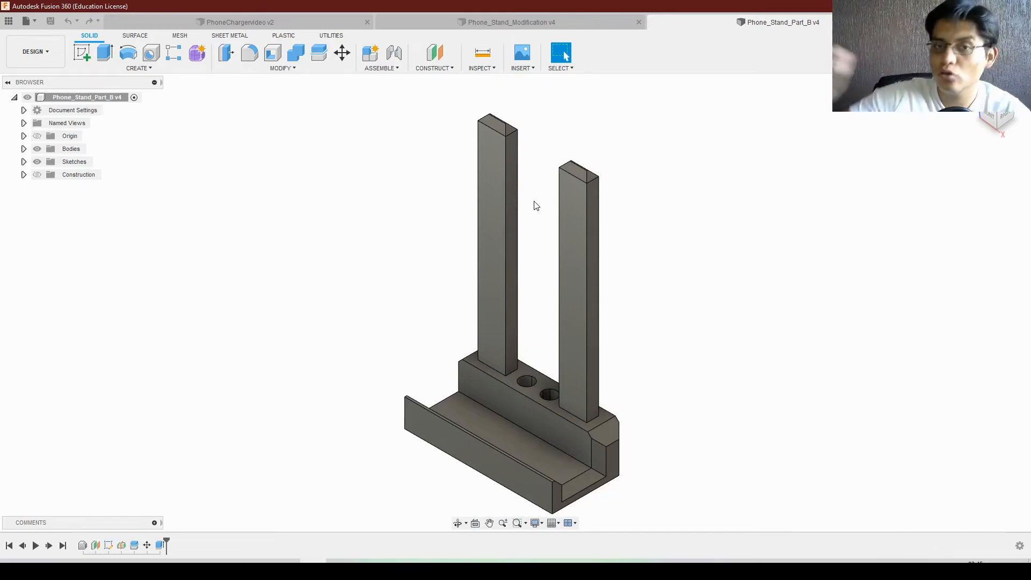
Switch the phone stand part B document to the Manufacture workspace
left_click(9, 21)
left_click(250, 52)
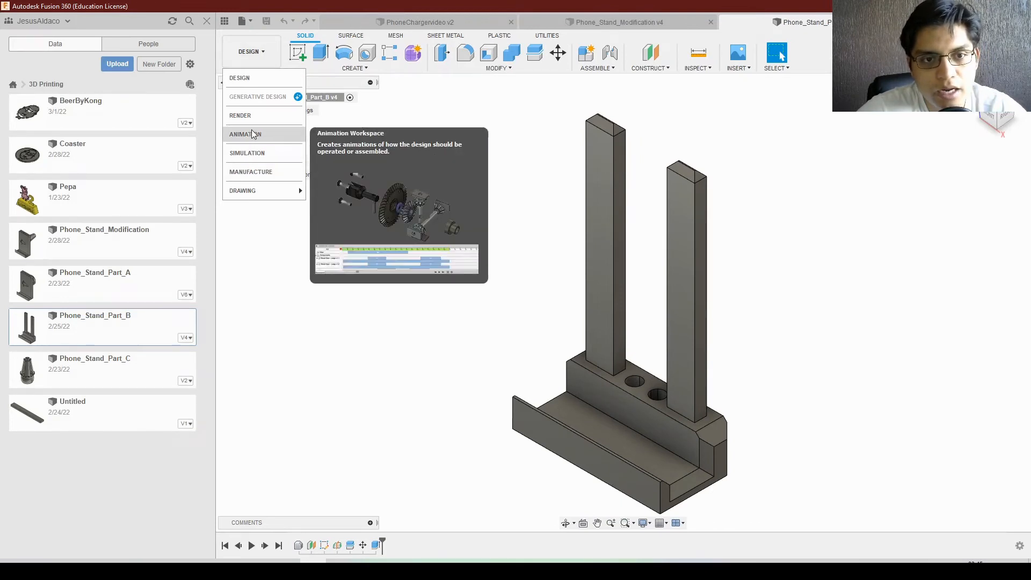
left_click(251, 171)
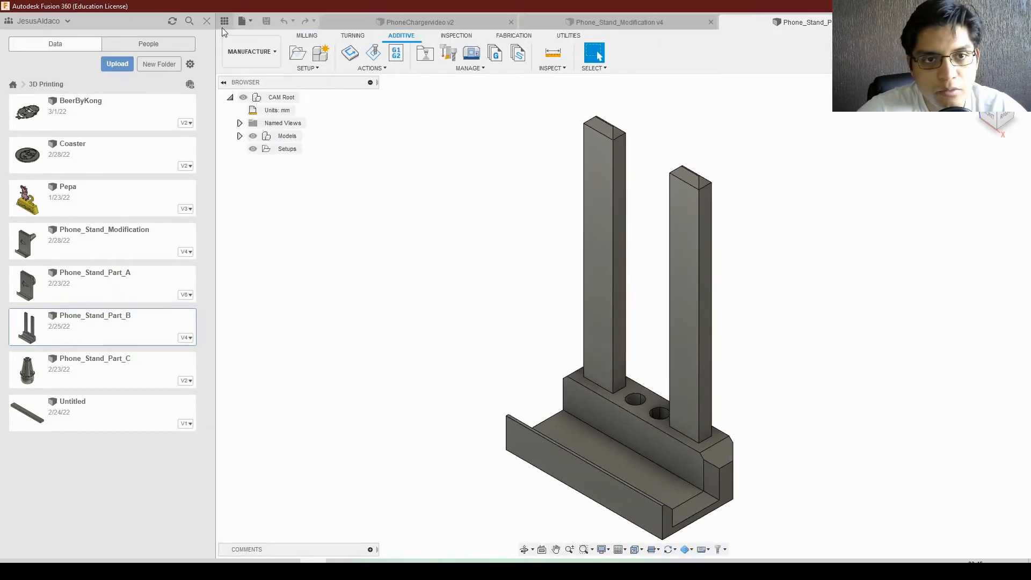
left_click(224, 23)
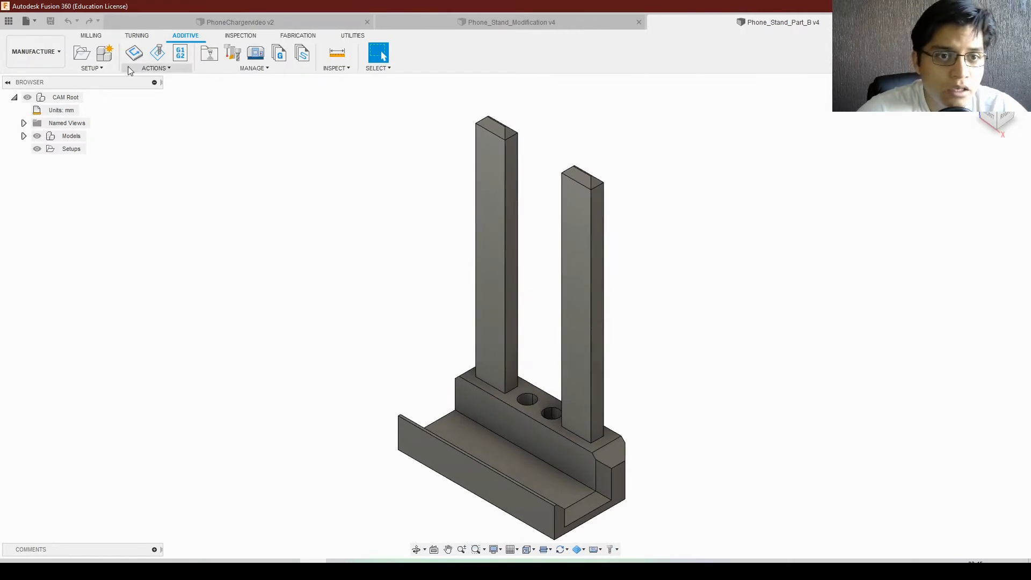
left_click(130, 69)
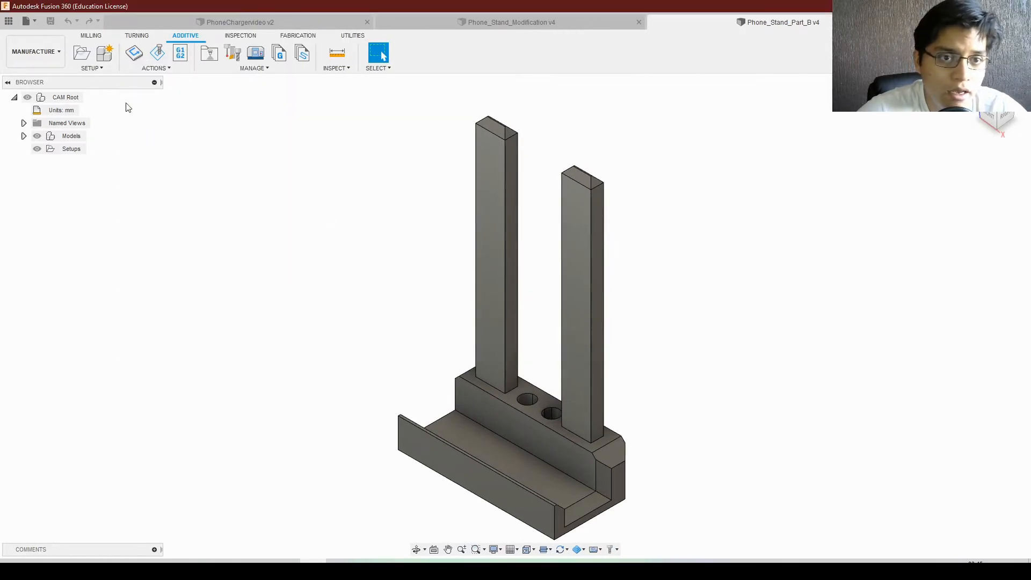
left_click(167, 69)
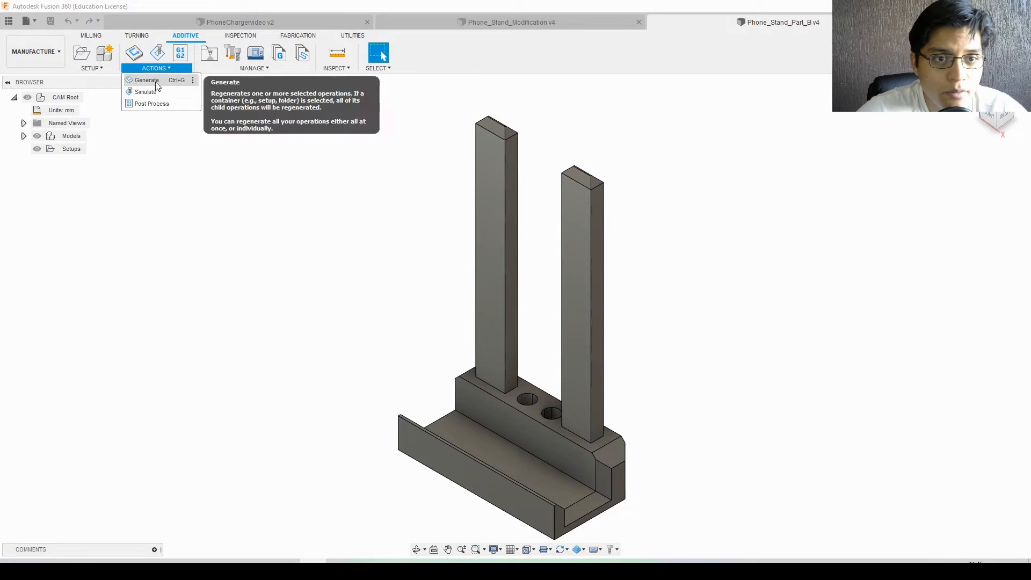
left_click(106, 64)
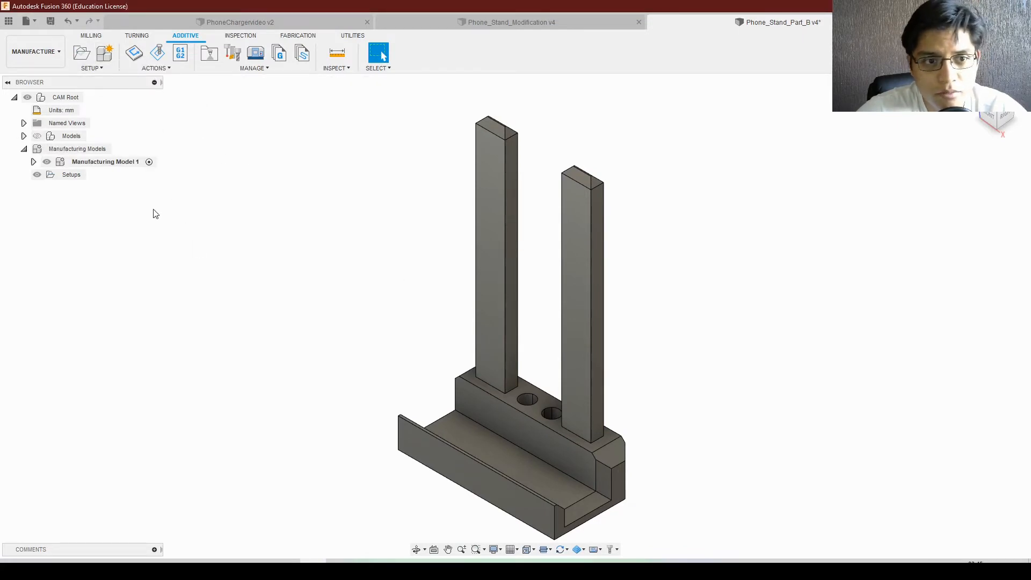
key("ctrl+z")
Start a new additive setup for the phone stand part and select the Creality Ender 3 Pro as its machine
left_click(82, 53)
left_click(948, 195)
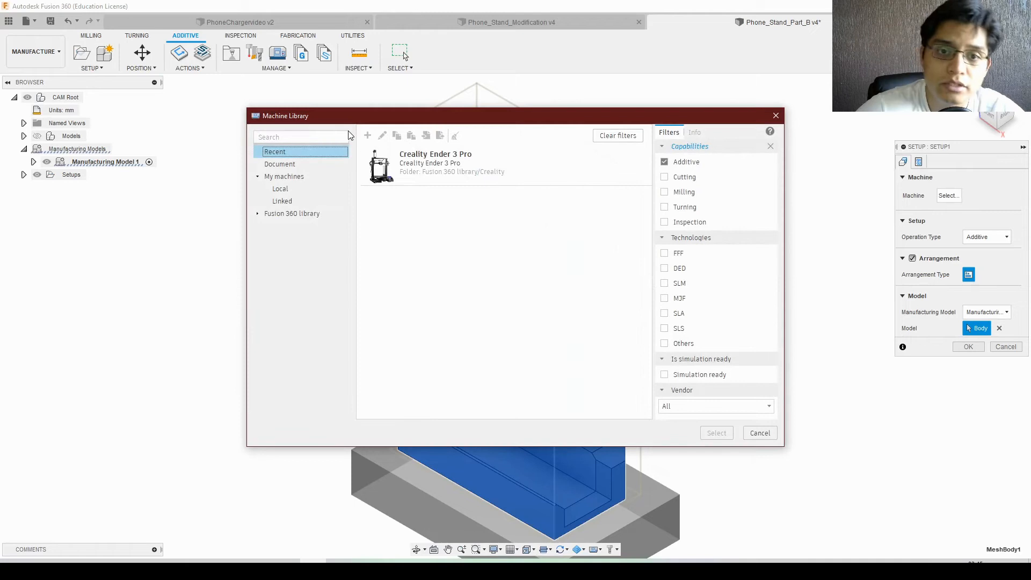
left_click(429, 164)
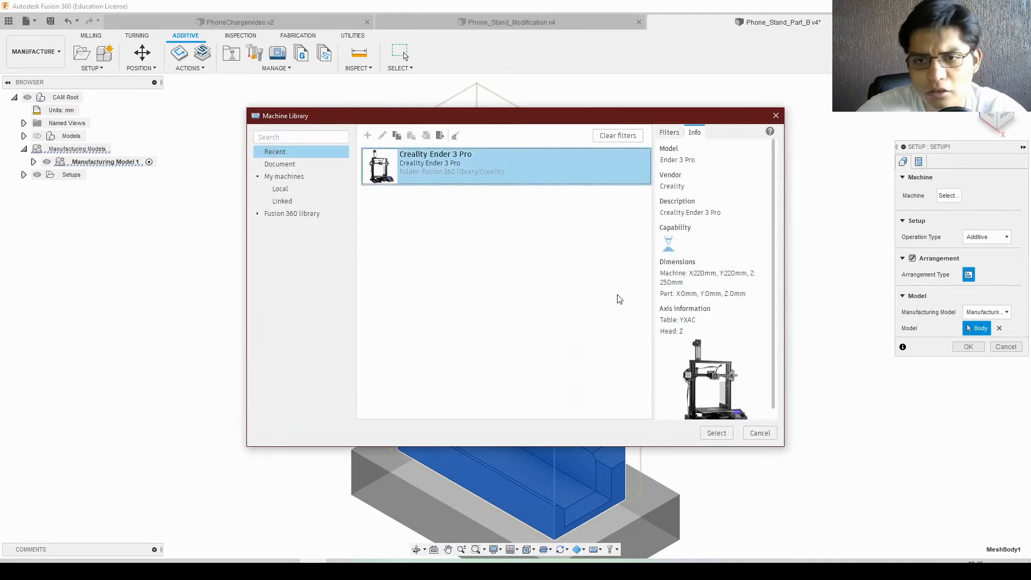
scroll(754, 347, "down", 1)
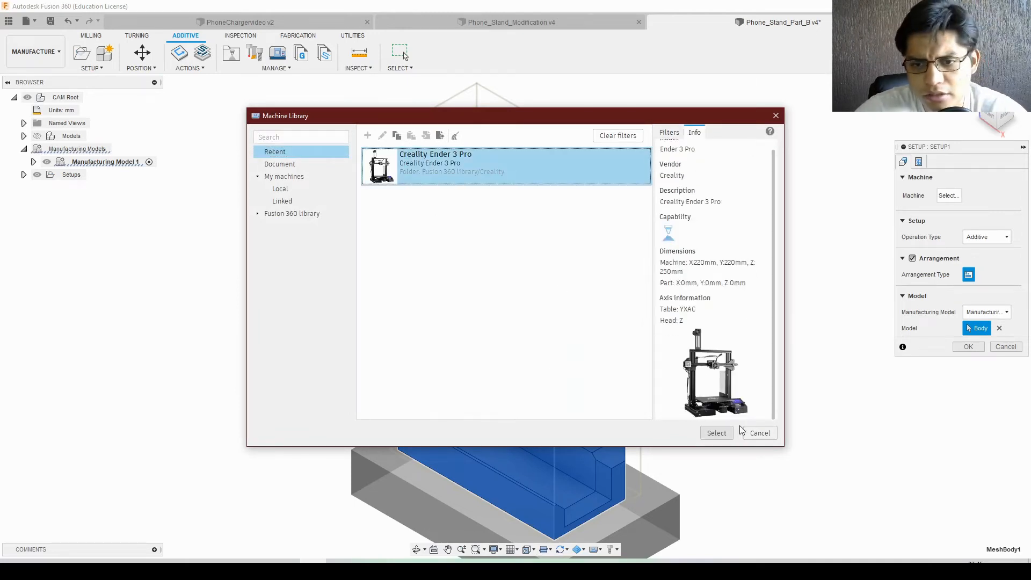
left_click(716, 433)
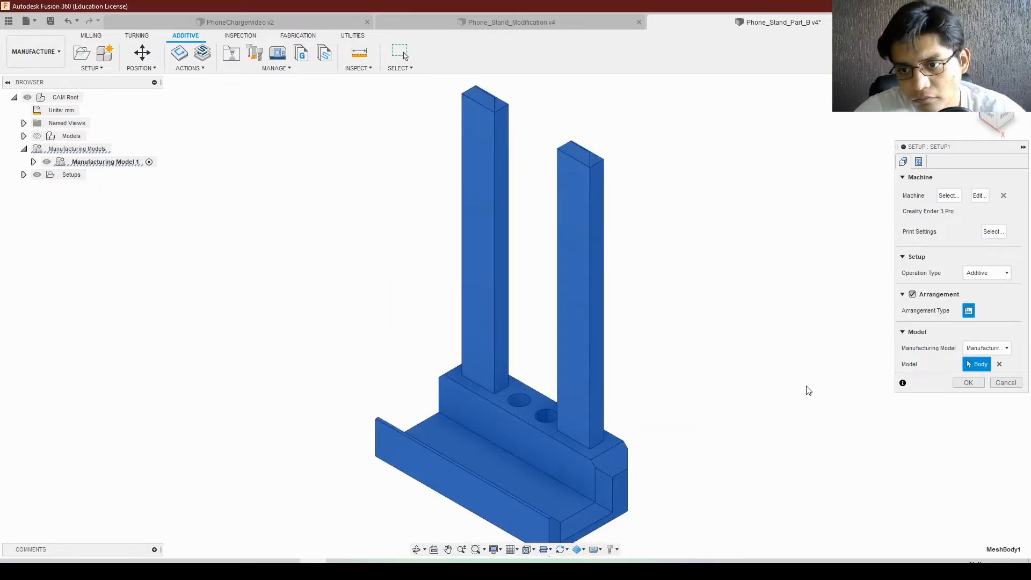
Assign the PLA 1.75mm, 0.4mm Nozzle print settings and create the additive setup
scroll(720, 434, "down", 2)
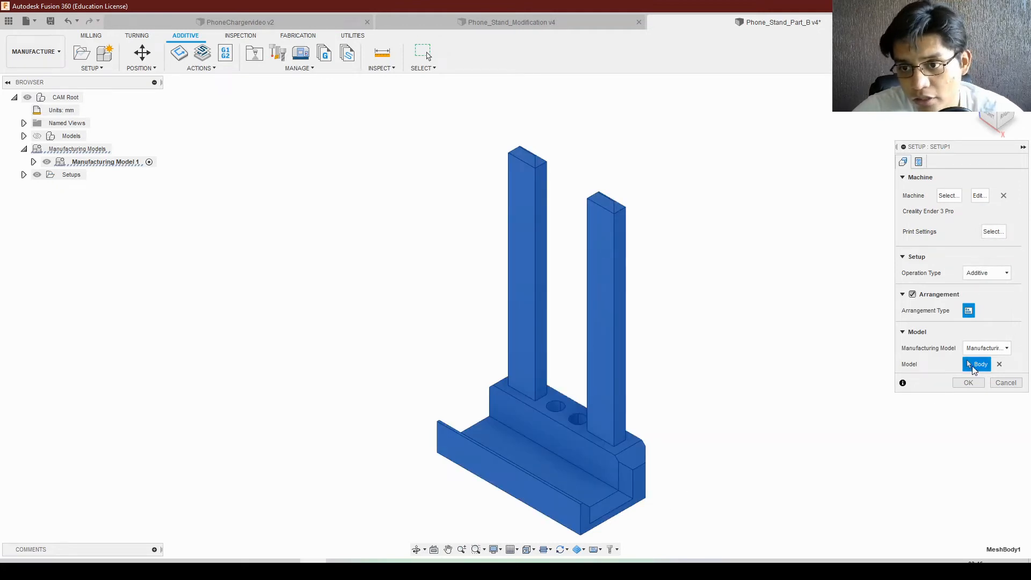
left_click(968, 382)
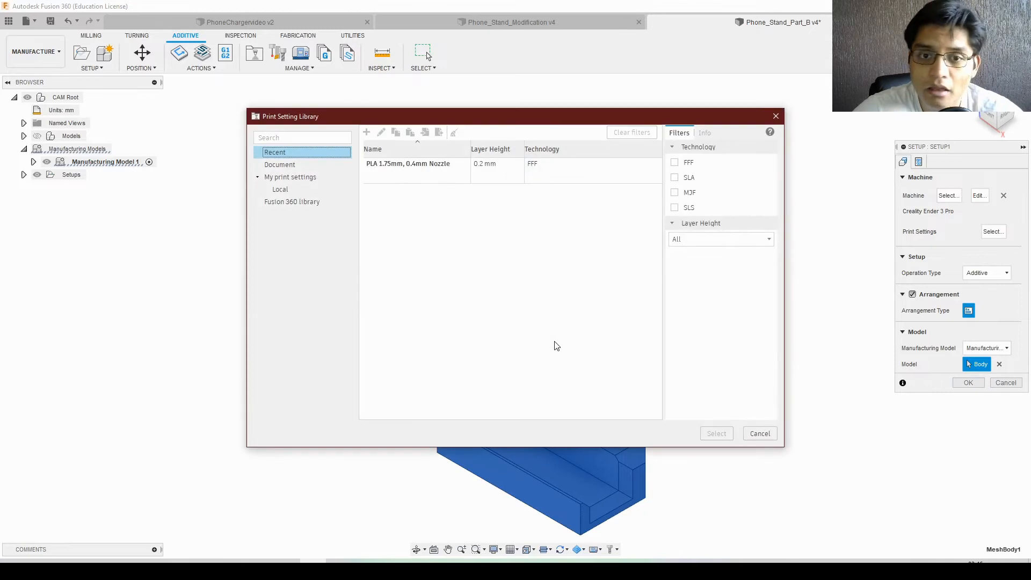
left_click(405, 174)
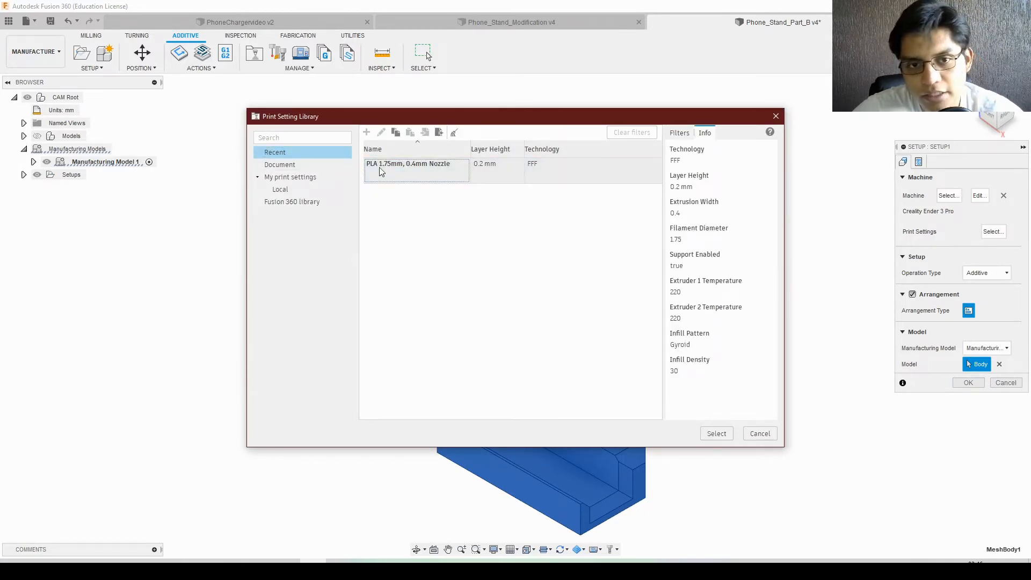
left_click(717, 434)
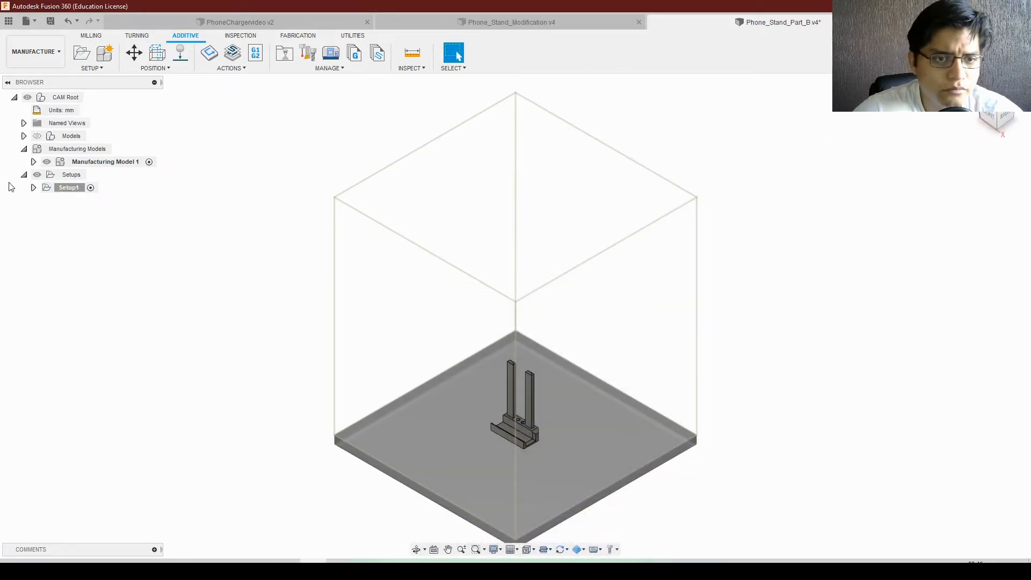
Generate the additive toolpath for the phone stand part in Setup1
scroll(607, 490, "up", 2)
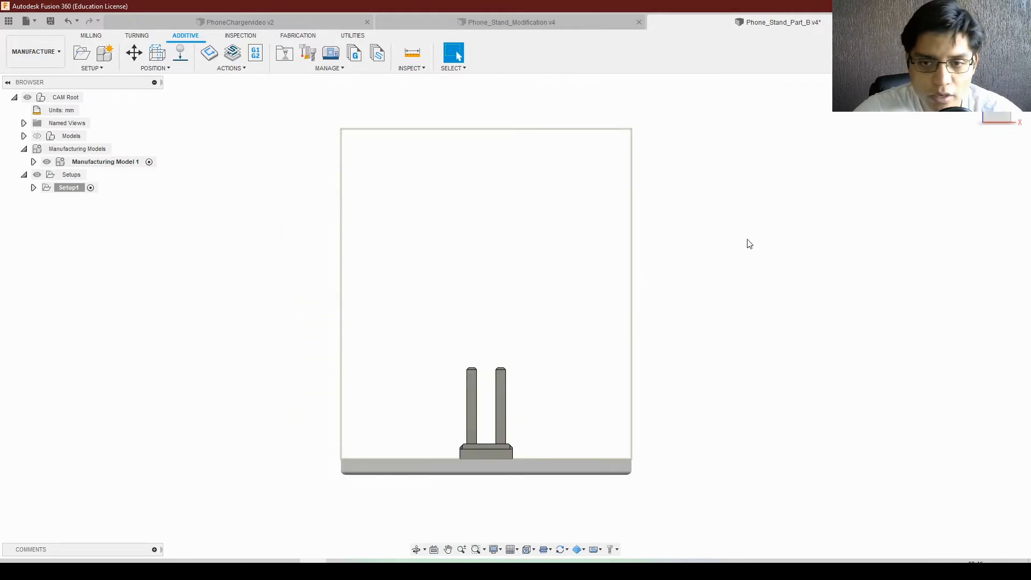
left_click(973, 83)
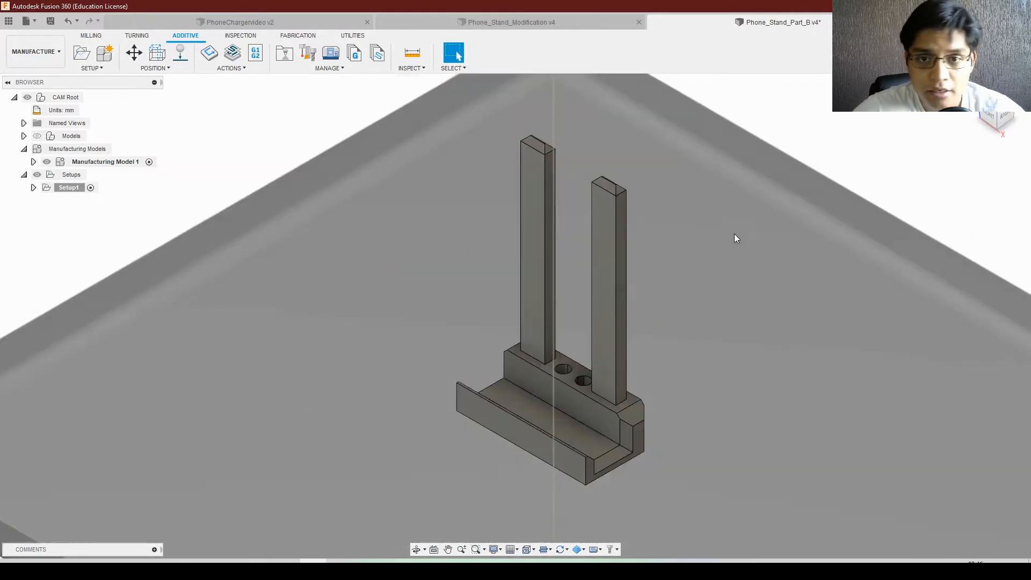
scroll(734, 235, "down", 2)
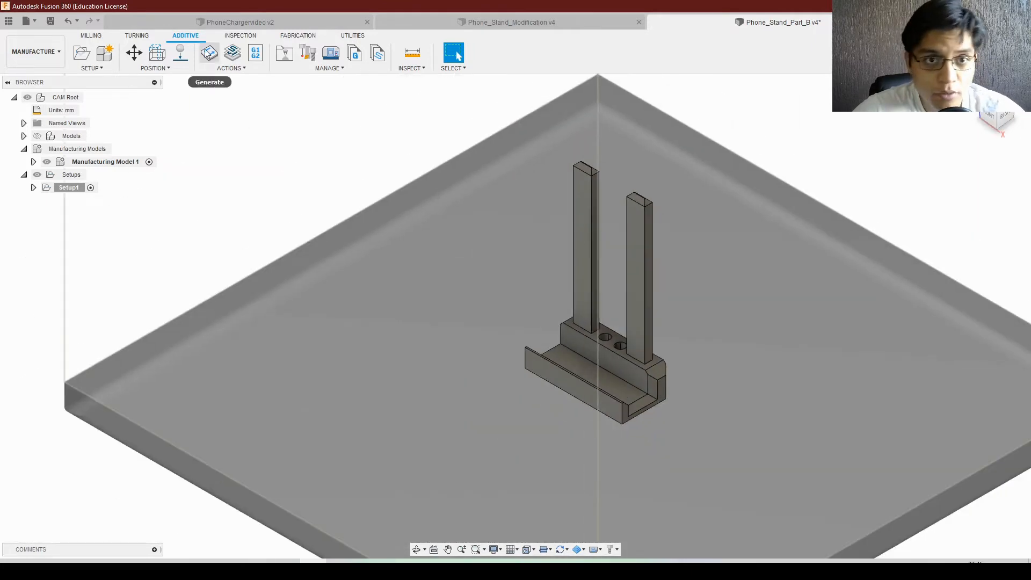
left_click(34, 189)
right_click(79, 224)
left_click(109, 231)
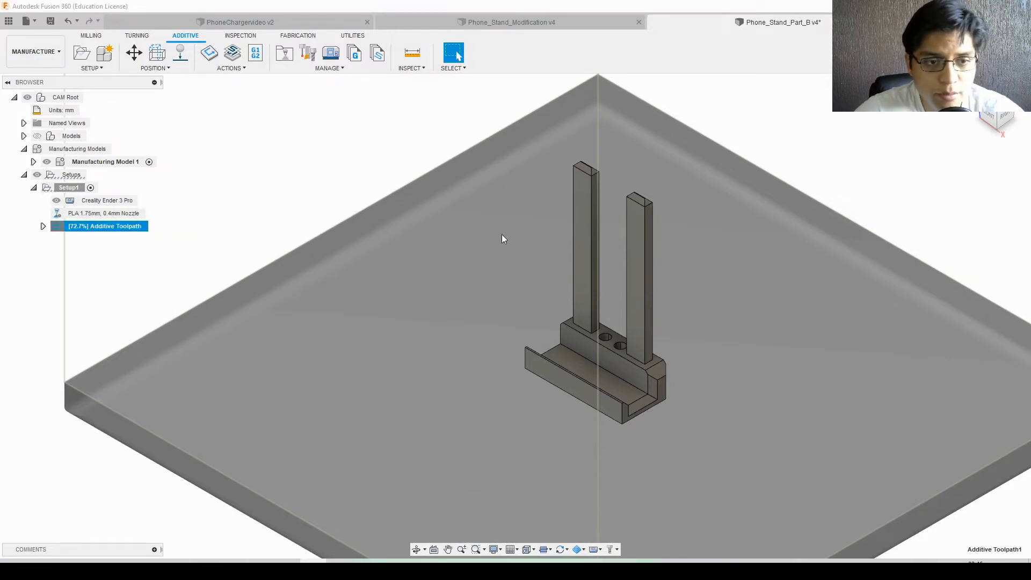
Review the extruder, layer, infill, skirt-brim and raft parameters of the PLA 1.75mm, 0.4mm Nozzle print settings without changing them
left_click(120, 216)
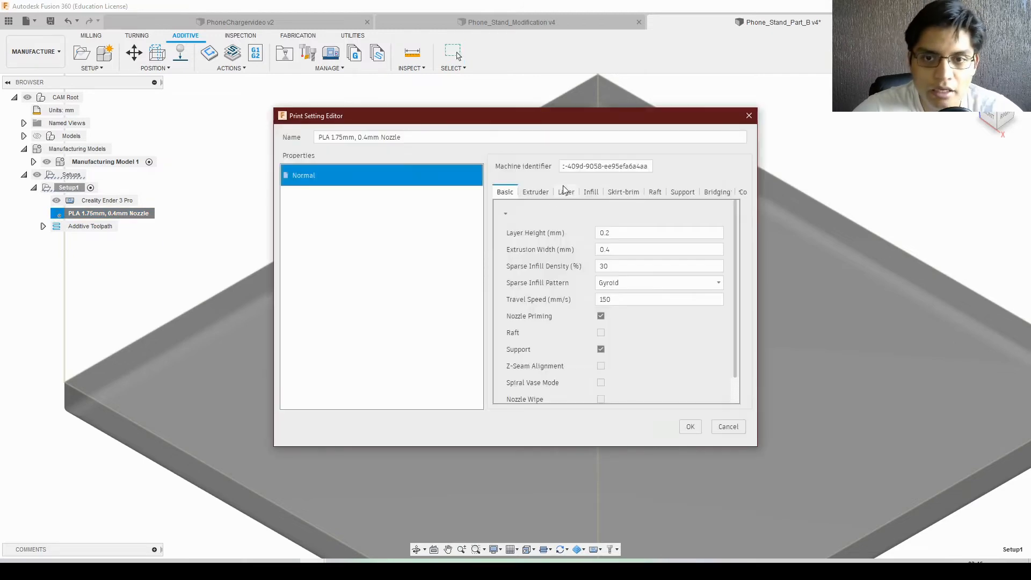
left_click(535, 192)
left_click(566, 192)
left_click(591, 192)
left_click(623, 192)
left_click(655, 192)
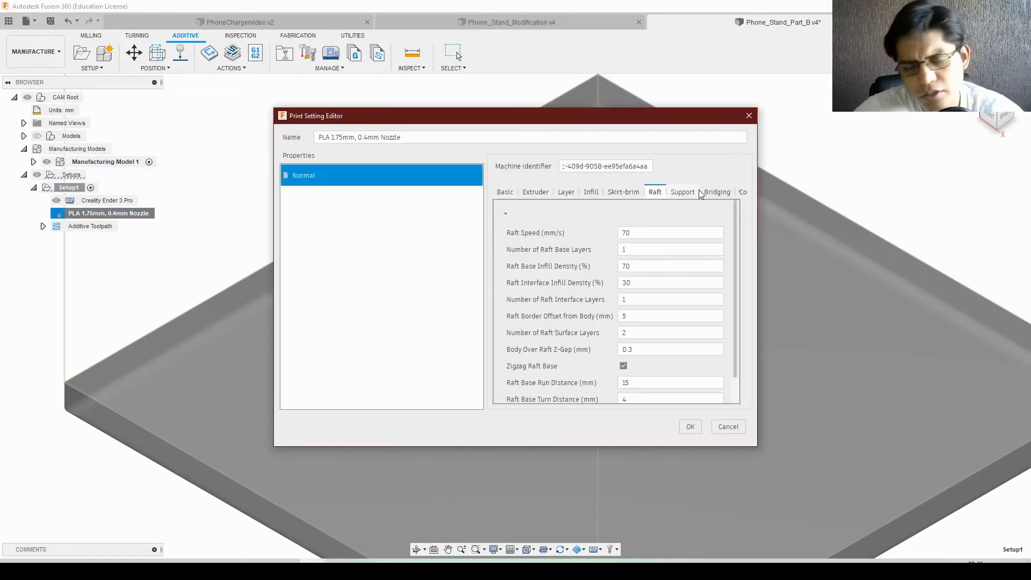
left_click(749, 115)
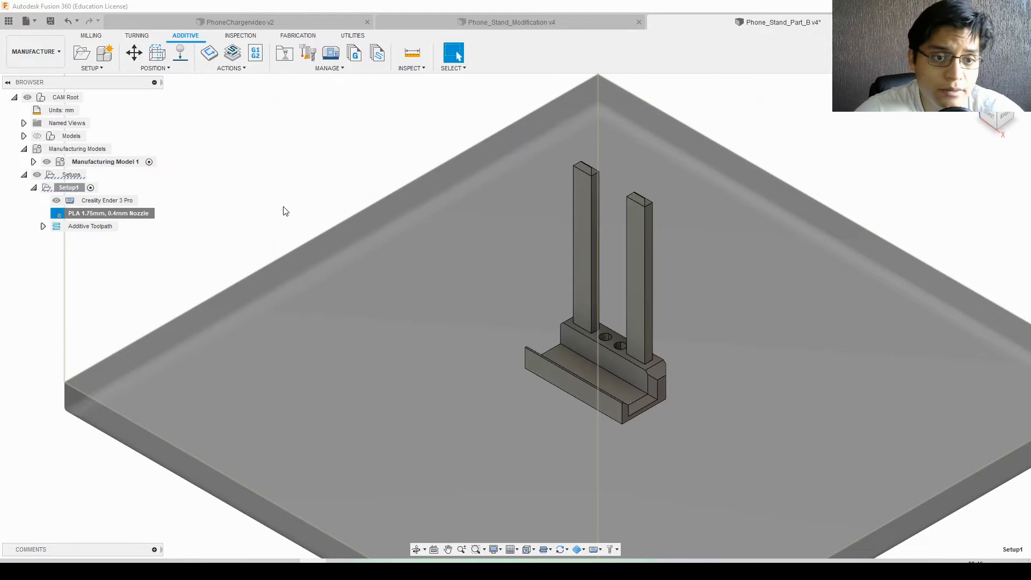
Simulate the additive toolpath and play the layer-by-layer print animation
left_click(109, 226)
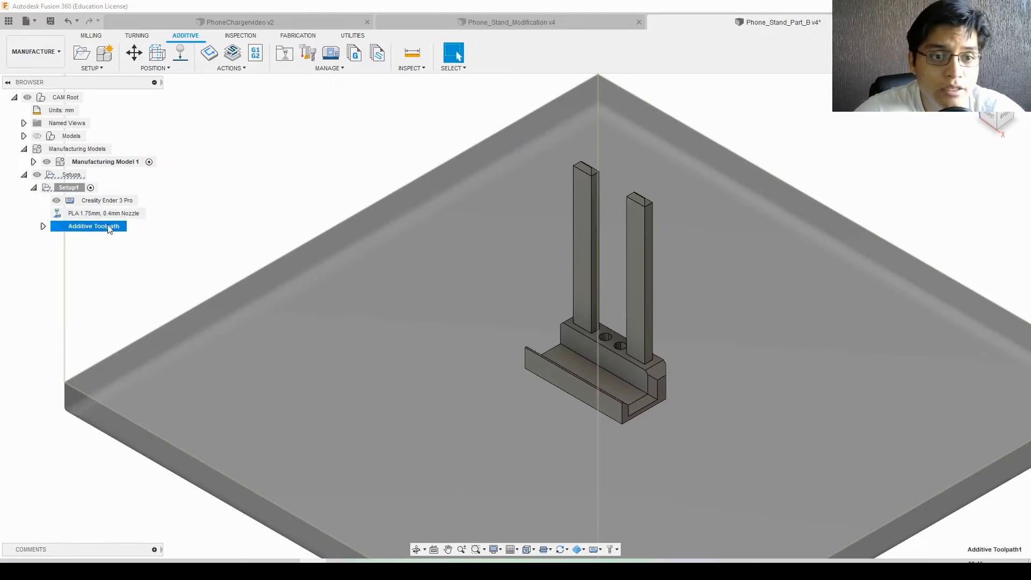
left_click(240, 62)
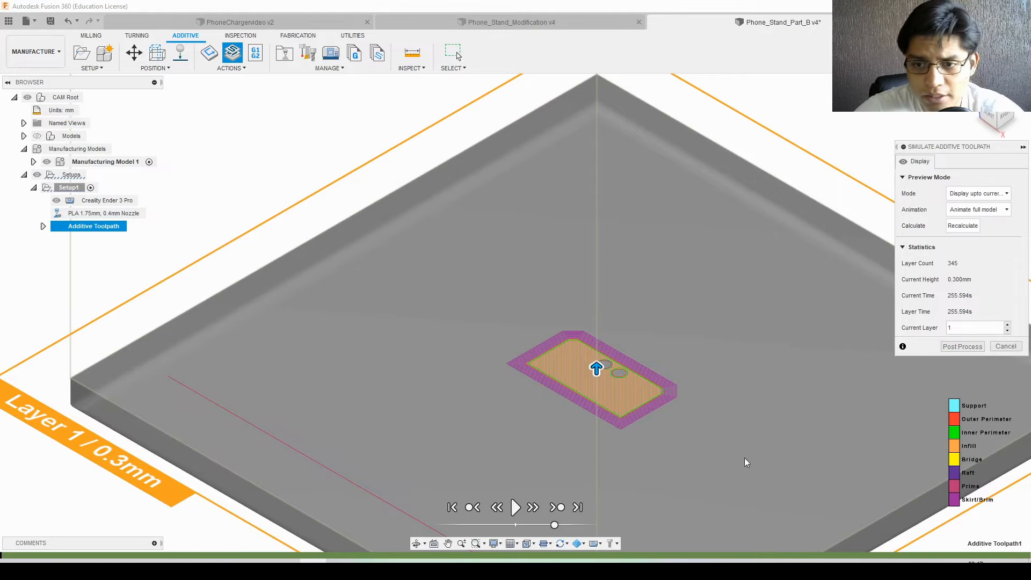
left_click(514, 510)
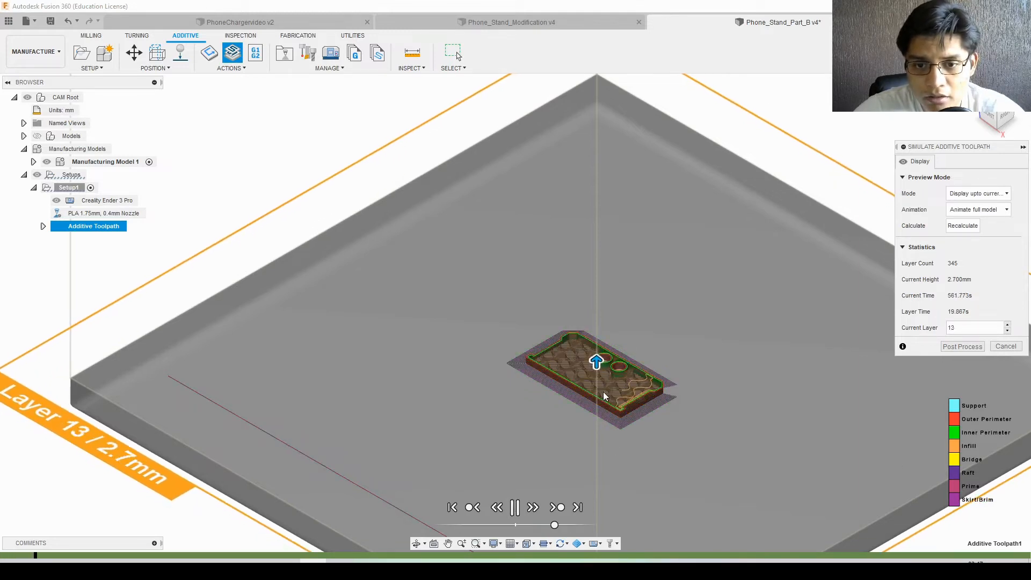
Pause the print animation and advance the layer preview to layer 46, examining the part's base from several angles
left_click(515, 508)
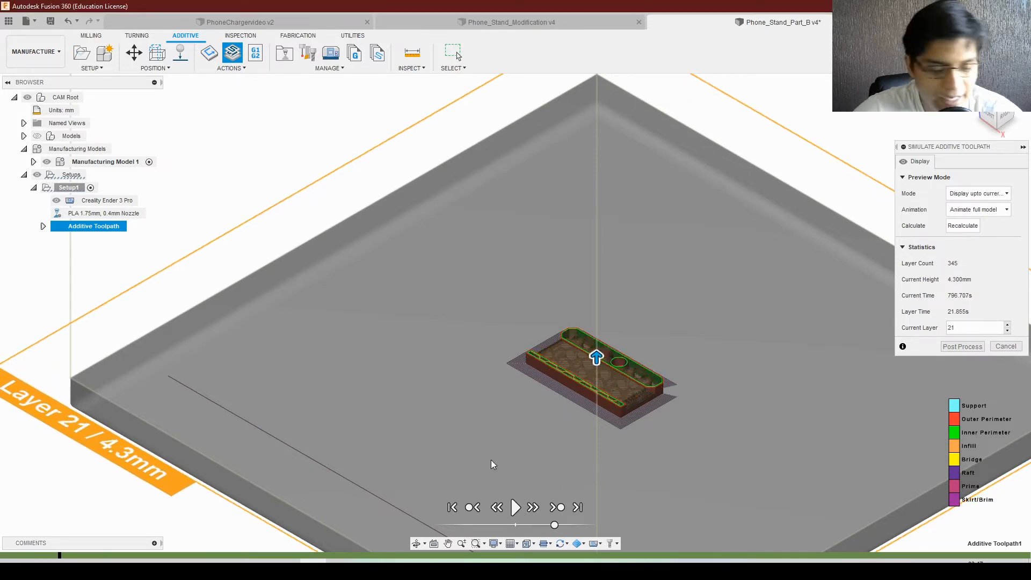
middle_click_drag(565, 424, 582, 405, "shift")
scroll(583, 404, "down", 2)
scroll(587, 397, "up", 4)
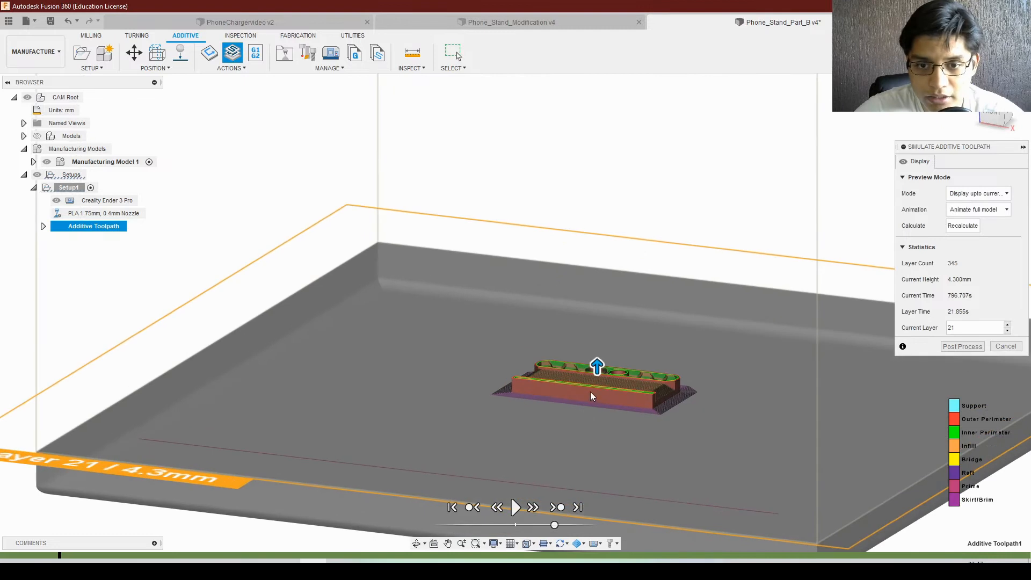
left_click_drag(598, 366, 598, 343)
scroll(206, 436, "down", 3)
scroll(183, 444, "up", 1)
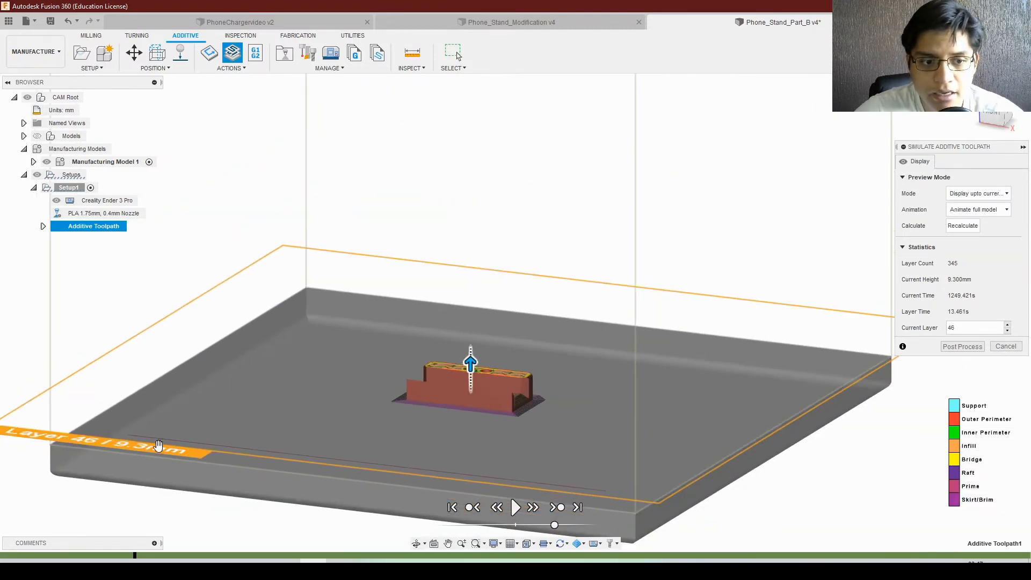
middle_click_drag(195, 355, 170, 520, "shift")
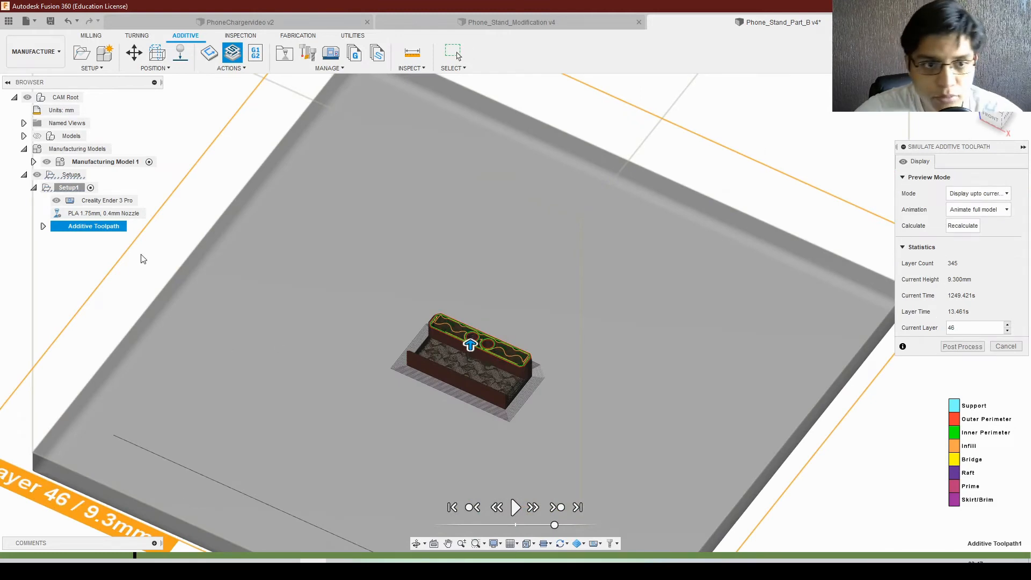
middle_click_drag(237, 356, 252, 310)
middle_click_drag(131, 344, 211, 309)
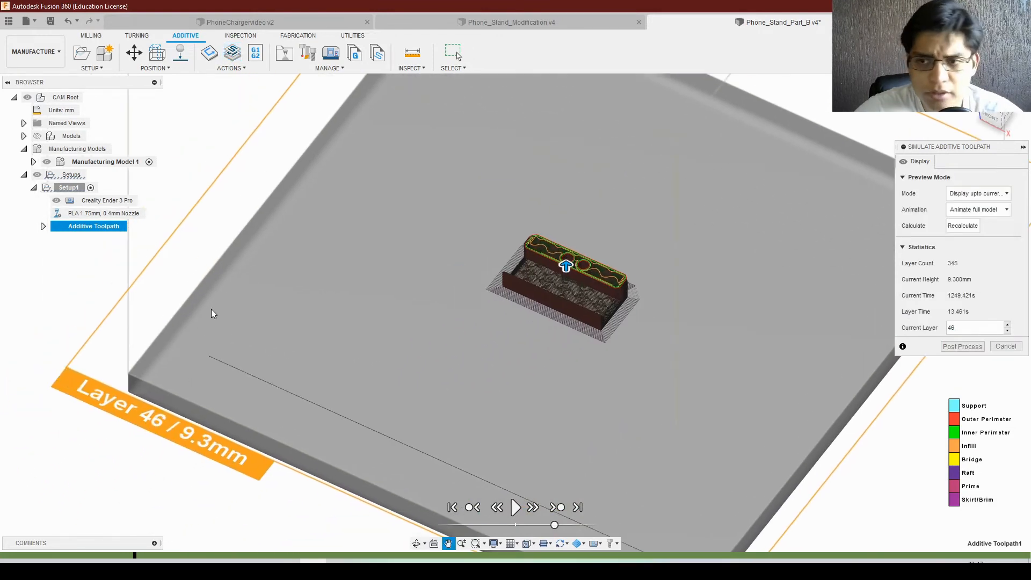
Advance the layer preview to layer 226, up along the two upright arms
left_click_drag(563, 266, 566, 199)
middle_click_drag(575, 405, 573, 308)
scroll(572, 309, "up", 5)
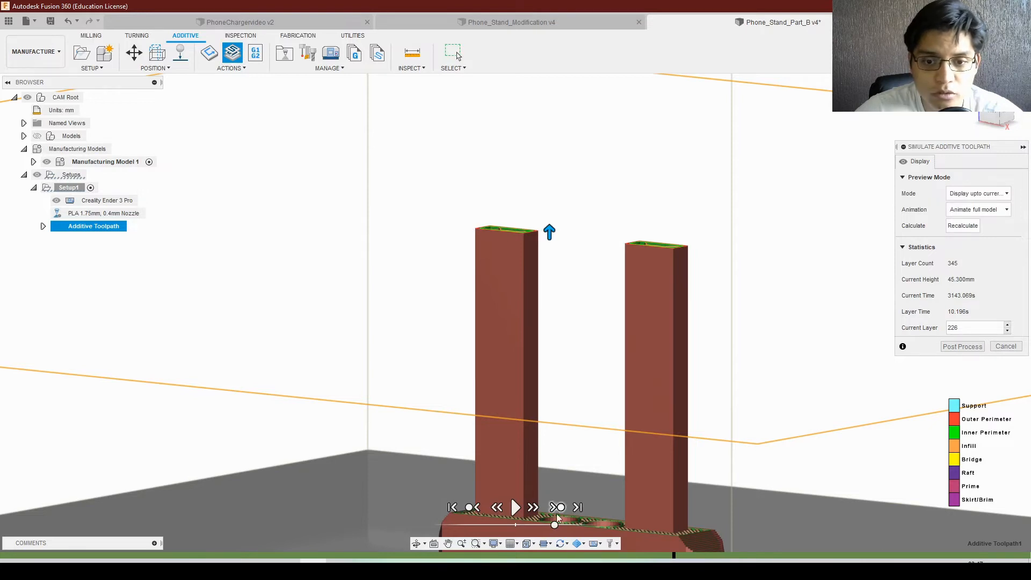
Play and pause the print animation to examine how the two upright arms are printed, and close the simulation
left_click(515, 507)
middle_click_drag(552, 323, 552, 280)
left_click(515, 507)
middle_click_drag(552, 169, 567, 391)
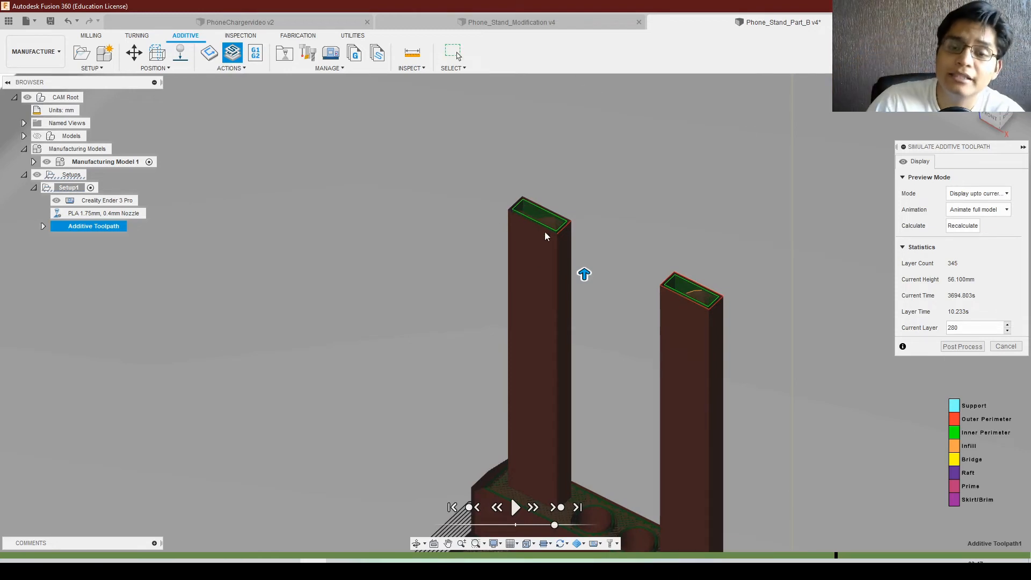
left_click(516, 508)
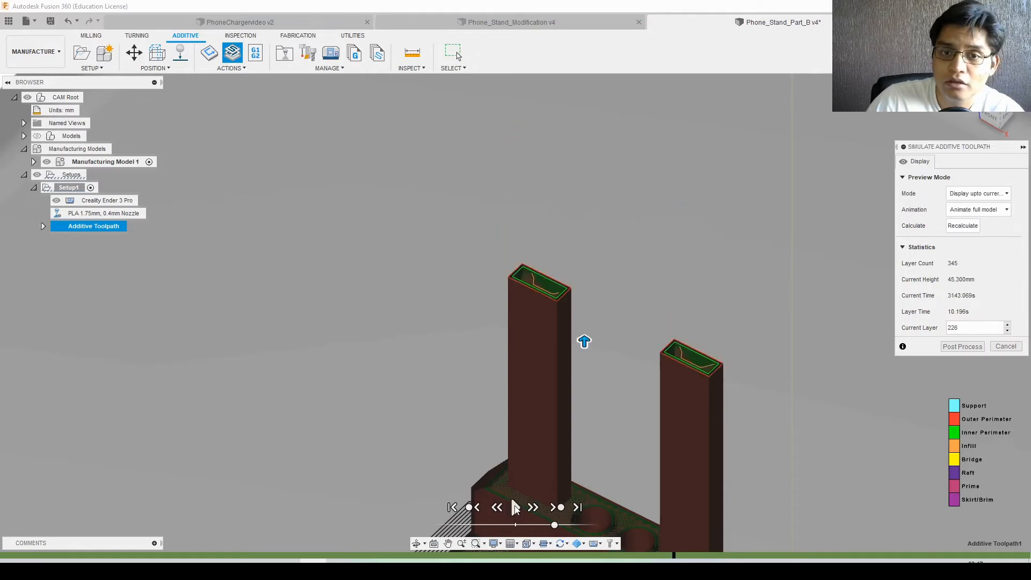
left_click(516, 508)
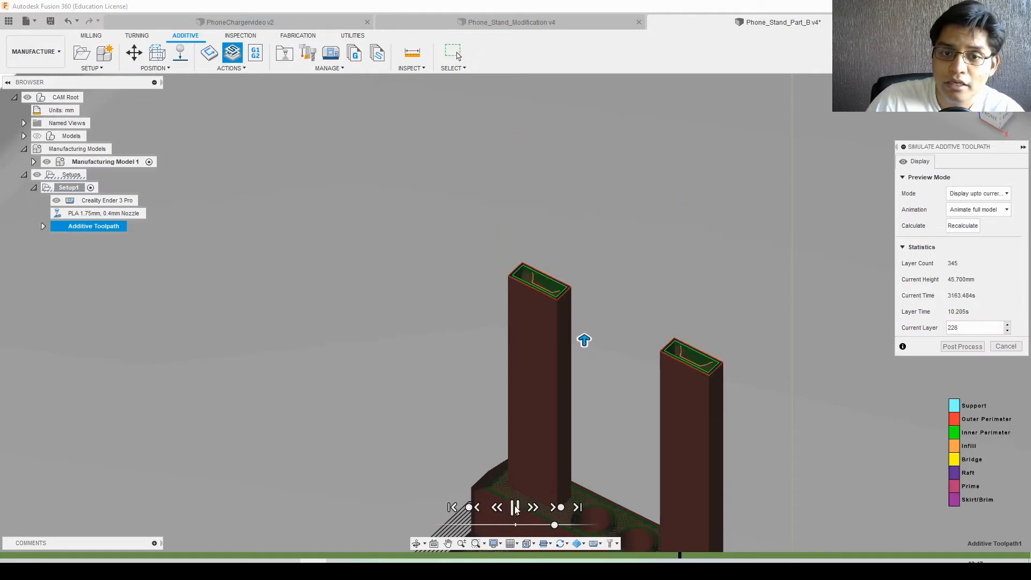
left_click(520, 510)
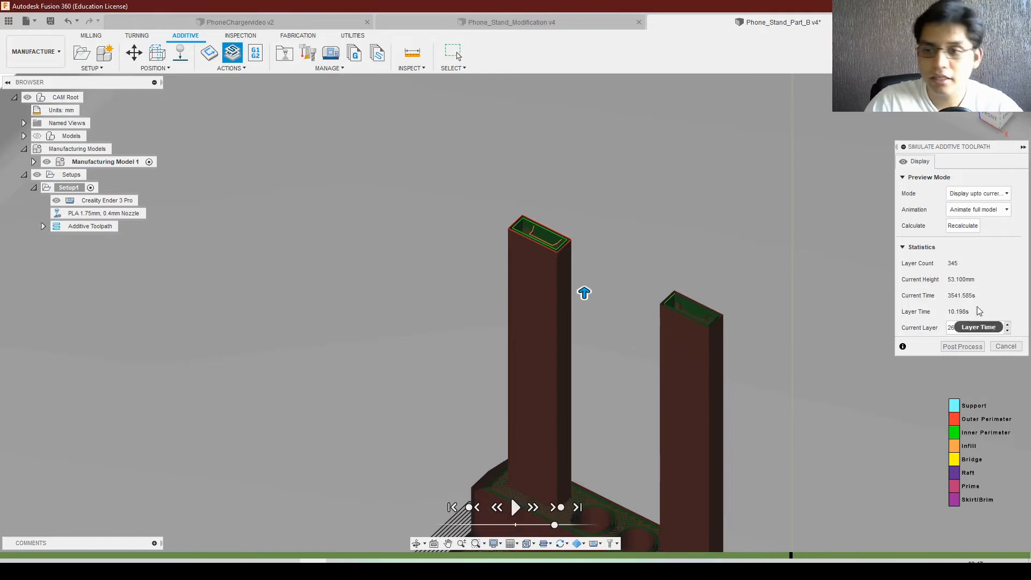
left_click(1005, 346)
Rotate the phone stand part with Move Components so its two long arms lie parallel to the build plate
scroll(675, 442, "down", 3)
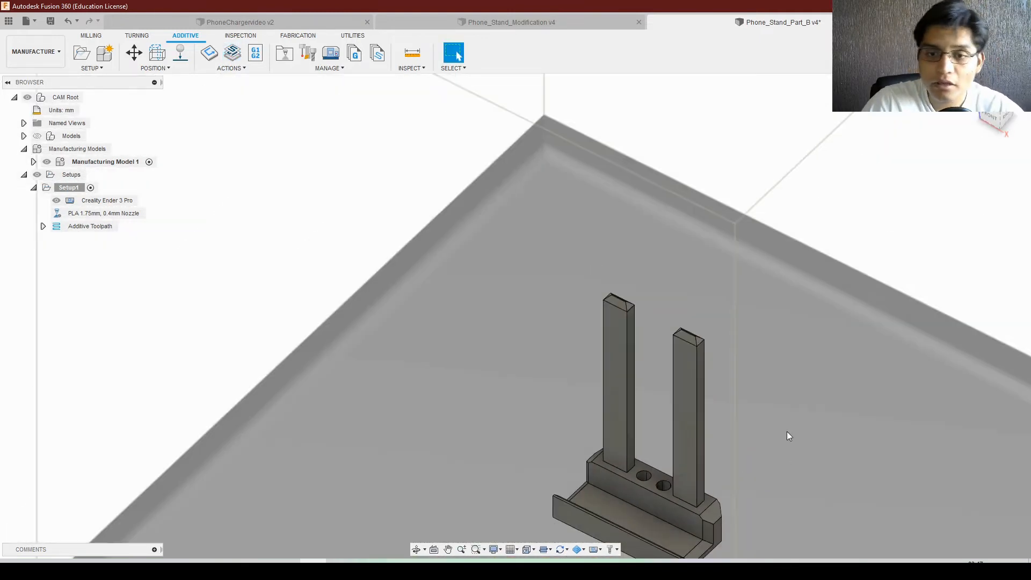
middle_click_drag(785, 435, 572, 392, "shift")
left_click(133, 53)
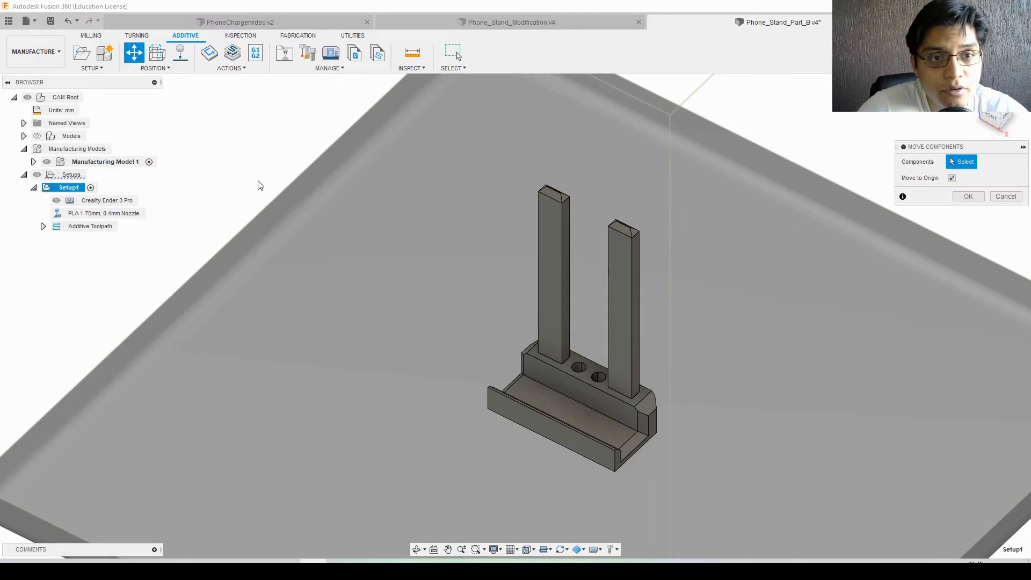
left_click(570, 394)
left_click_drag(584, 314, 710, 419)
key("Return")
middle_click_drag(759, 451, 720, 414, "shift")
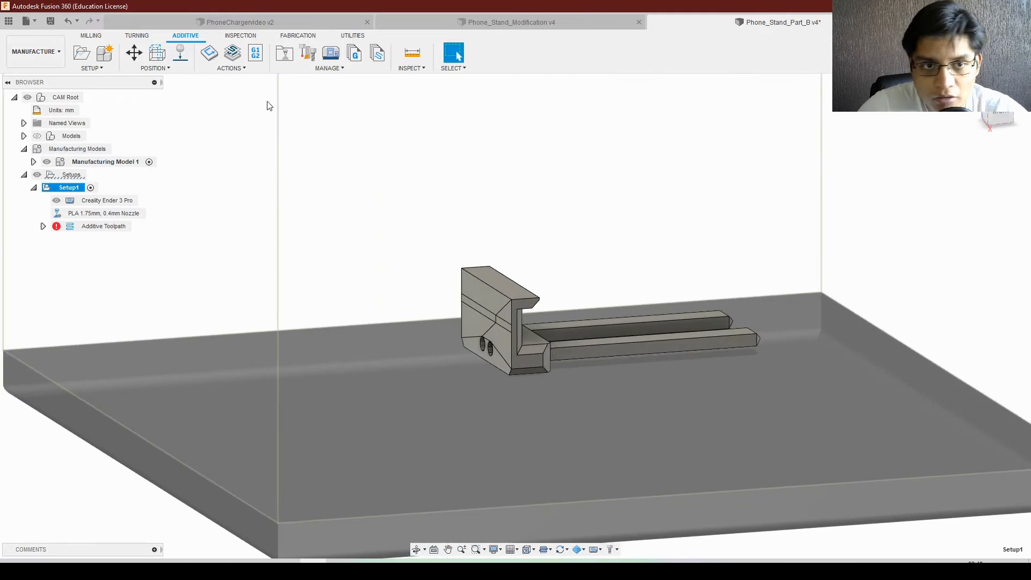
Place the rotated phone stand part onto the build platform
left_click(180, 53)
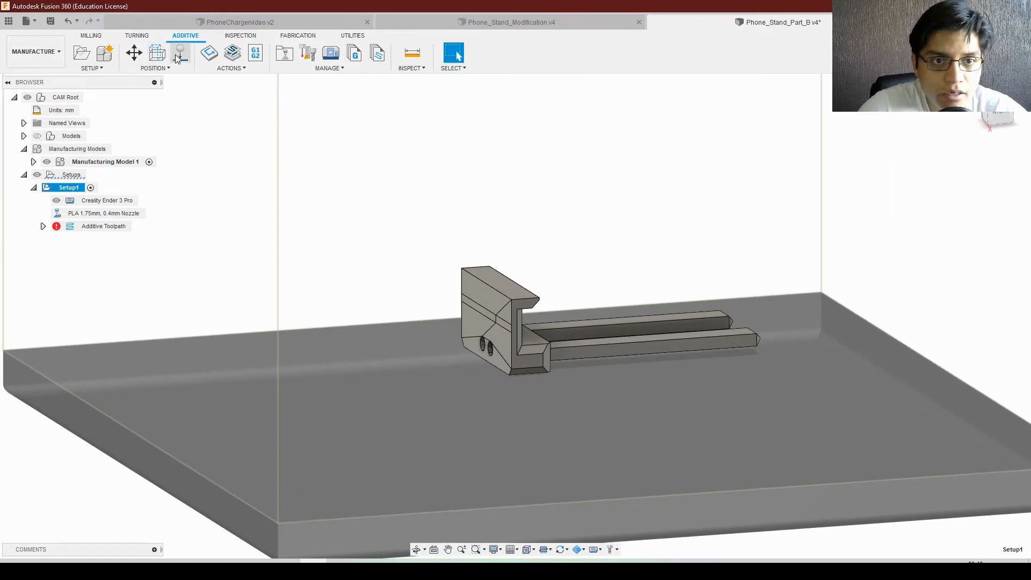
left_click(562, 340)
key("Return")
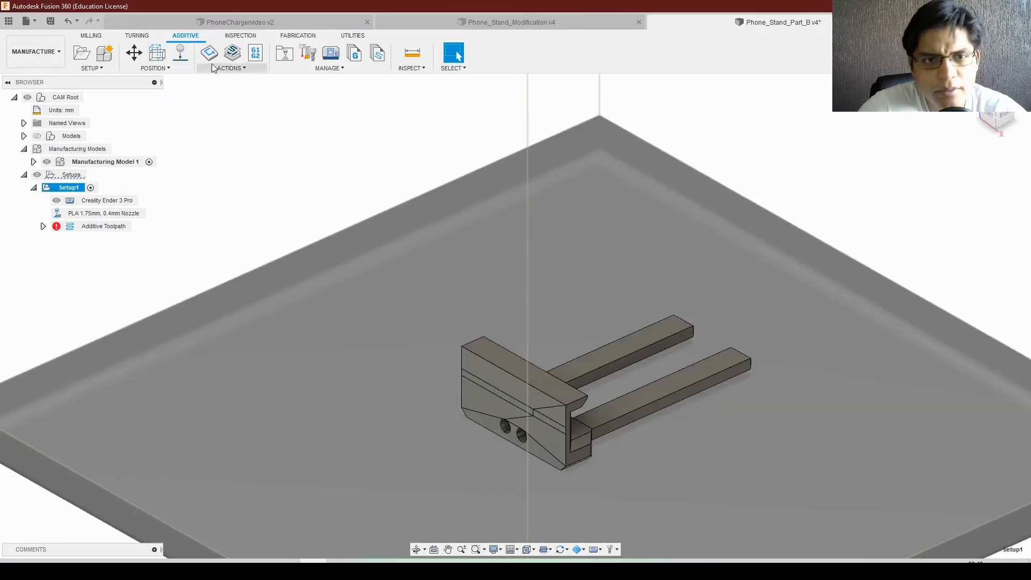
Regenerate the additive toolpath for the reoriented part and show its print time
left_click(119, 215)
right_click(118, 228)
left_click(156, 238)
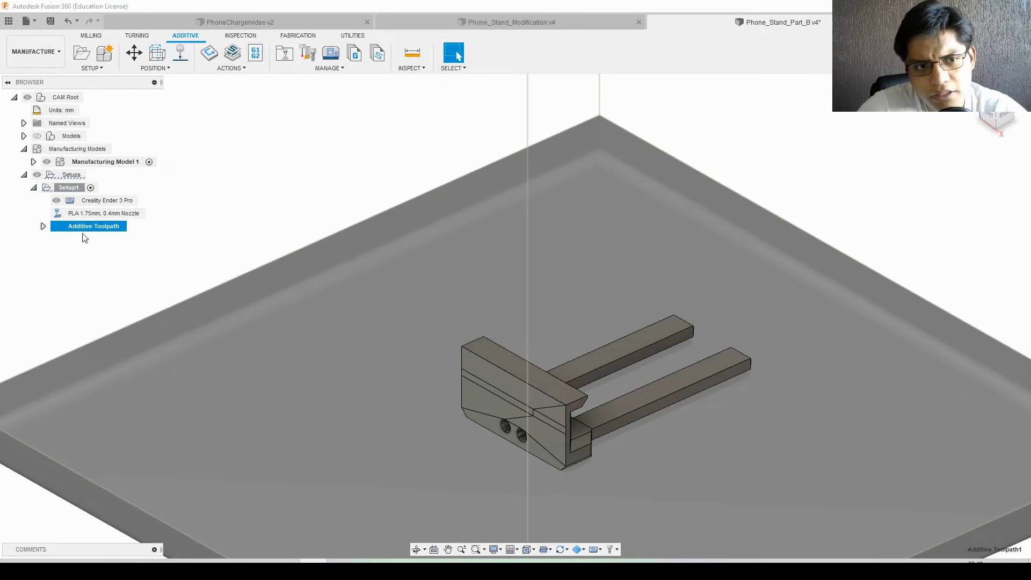
left_click(43, 226)
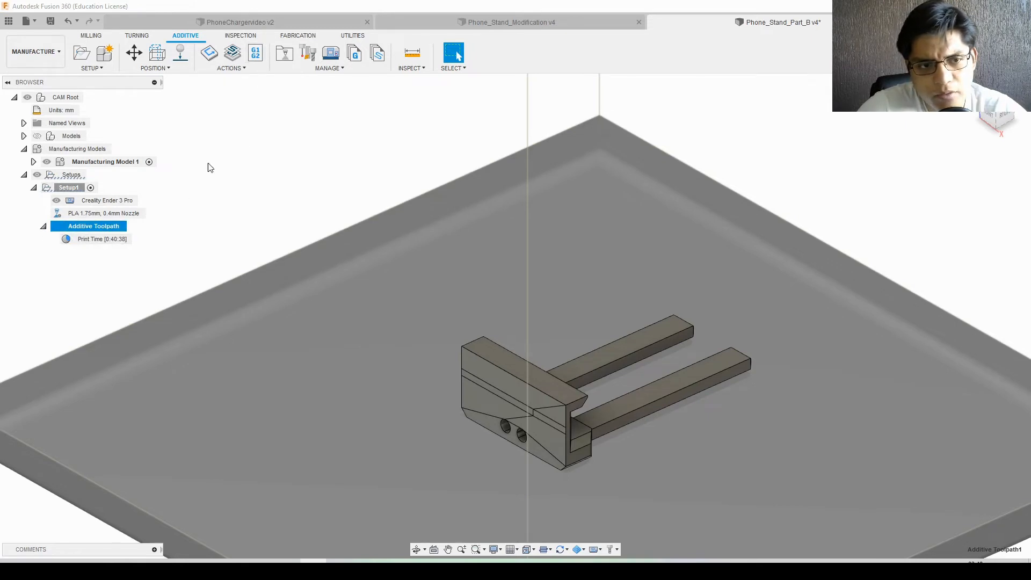
Simulate the regenerated additive toolpath and advance the preview through layer 26 to the final layer 100
left_click(235, 54)
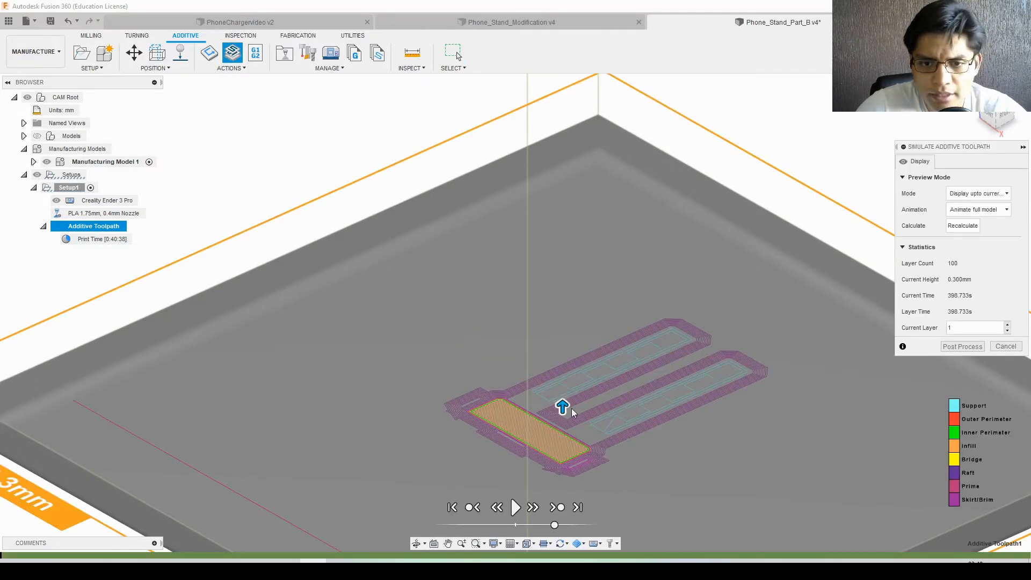
middle_click_drag(656, 465, 597, 440, "shift")
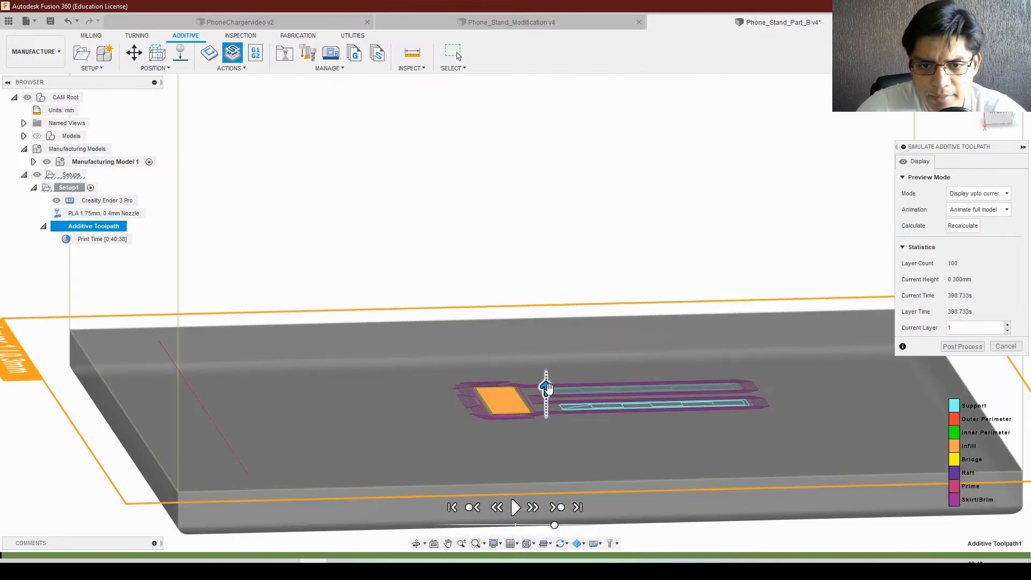
left_click_drag(548, 388, 548, 370)
middle_click_drag(692, 445, 651, 419, "shift")
middle_click_drag(524, 402, 546, 363, "shift")
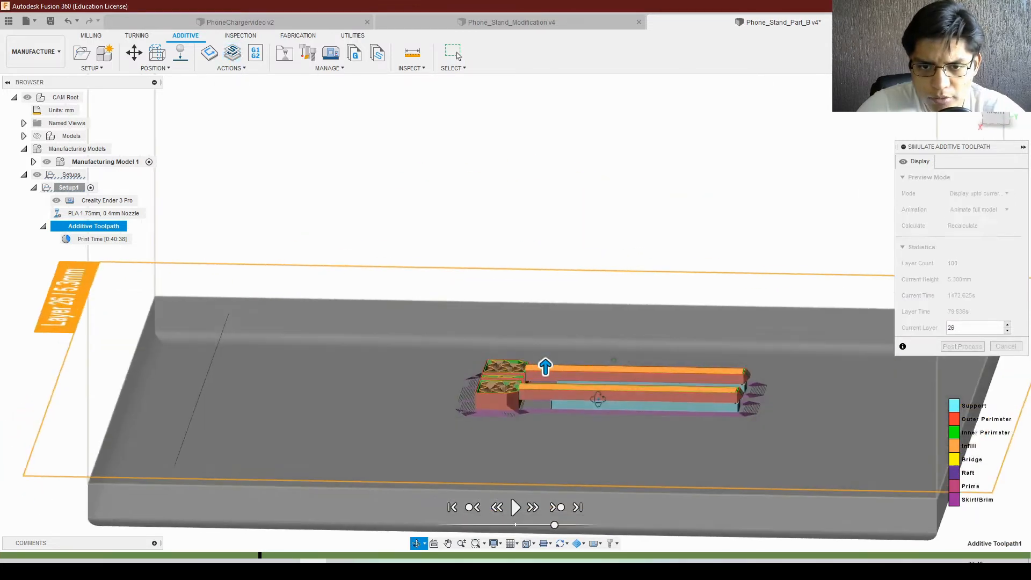
left_click_drag(545, 367, 547, 291)
middle_click_drag(593, 416, 512, 392, "shift")
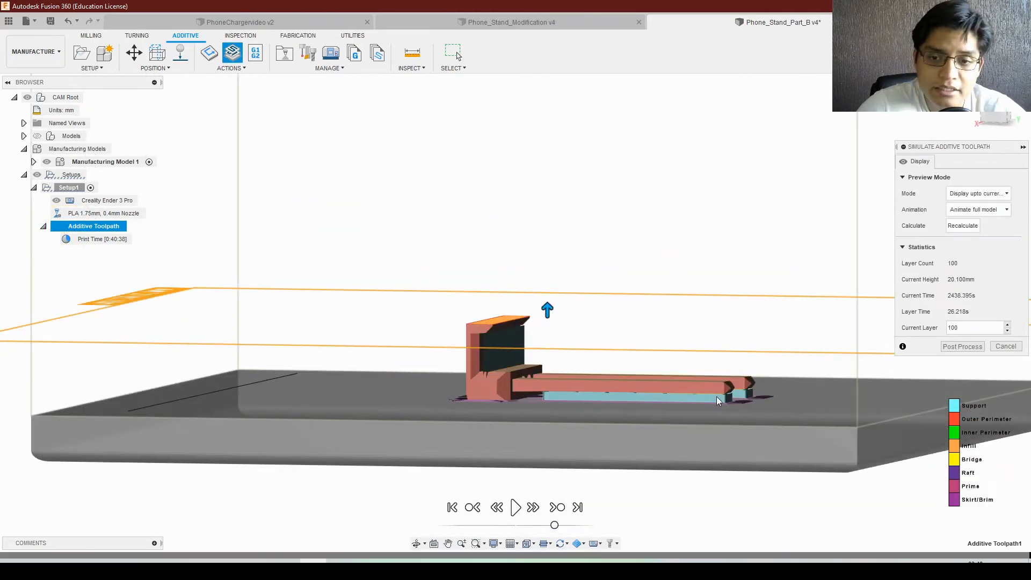
Examine the support material under the two arms and the unsupported overhangs around the phone ledge in the finished print preview
scroll(499, 398, "up", 10)
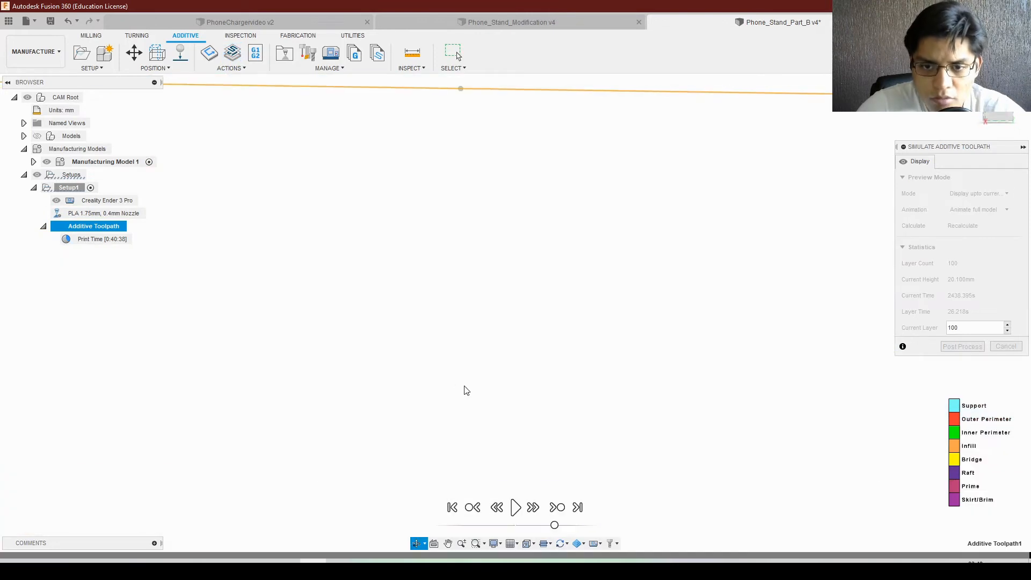
scroll(483, 444, "down", 10)
middle_click_drag(403, 369, 378, 402, "shift")
middle_click_drag(318, 479, 370, 419)
scroll(343, 443, "up", 6)
middle_click_drag(420, 388, 434, 362, "shift")
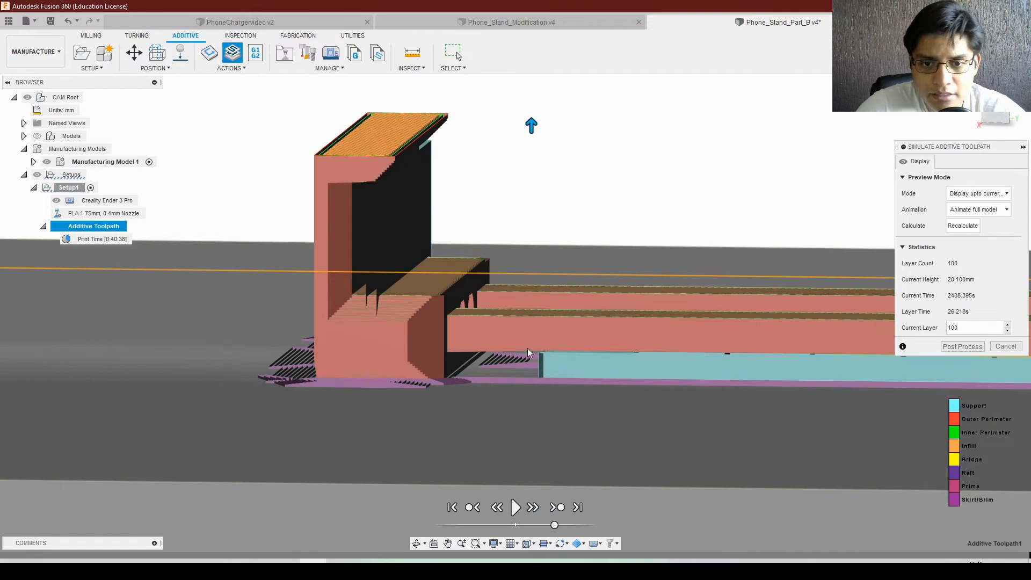
middle_click_drag(384, 363, 384, 360, "shift")
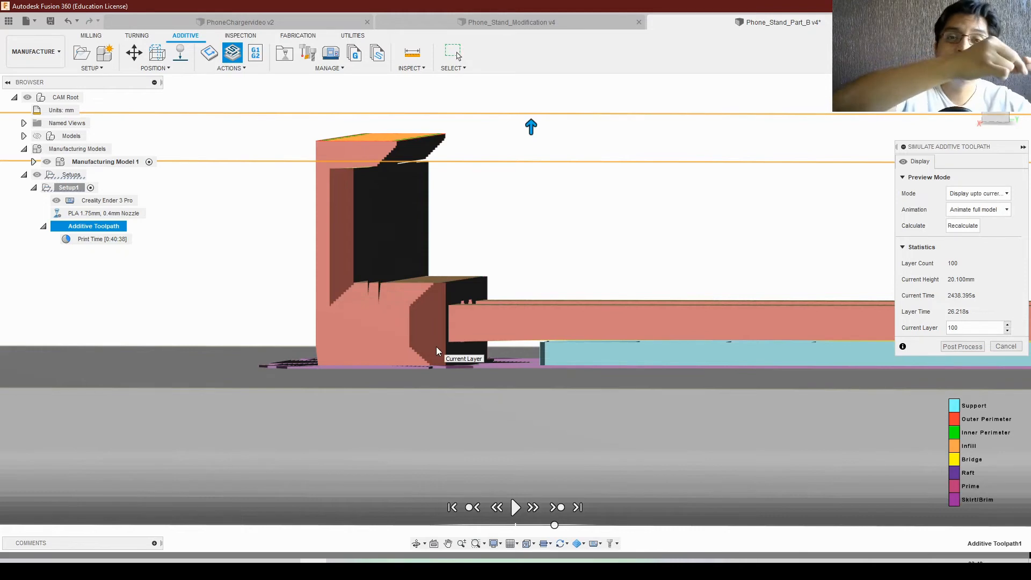
scroll(539, 407, "down", 1)
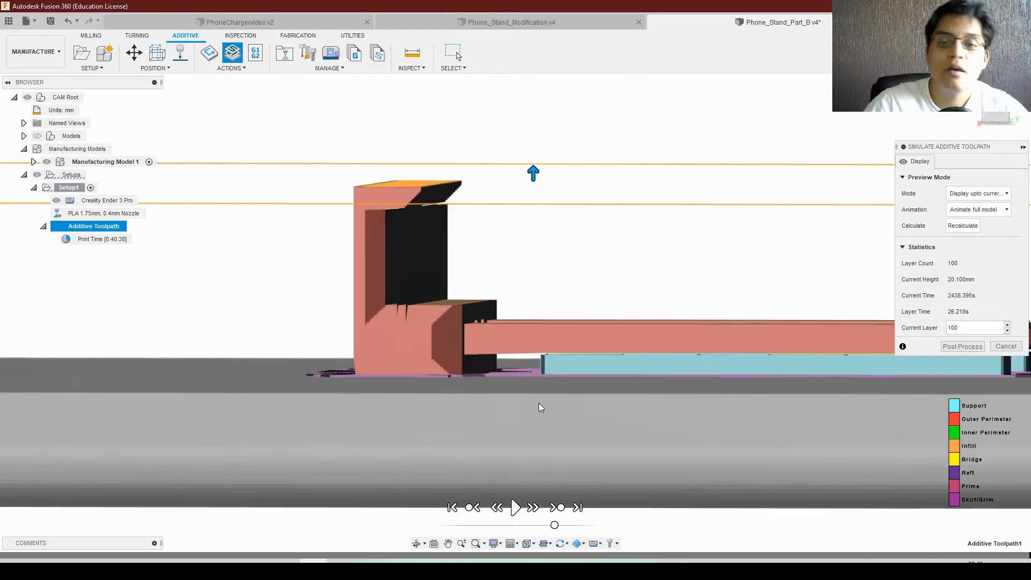
scroll(539, 407, "down", 3)
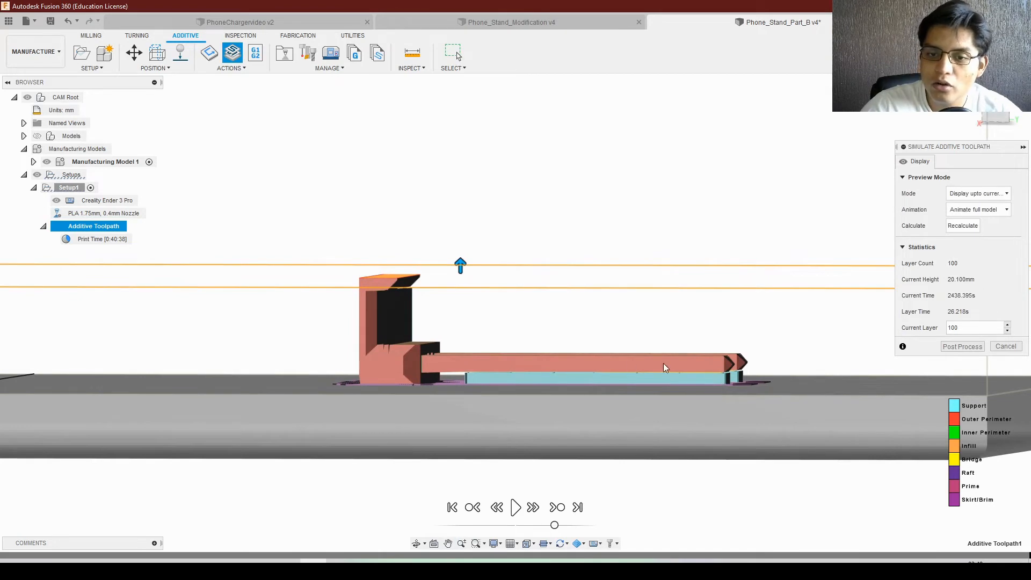
scroll(677, 413, "down", 1)
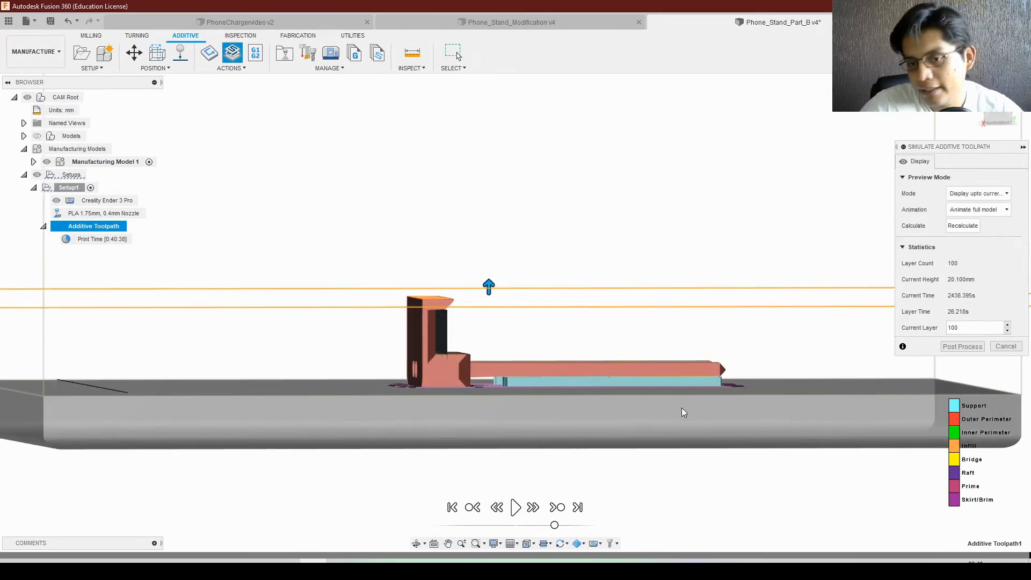
middle_click_drag(604, 353, 570, 400, "shift")
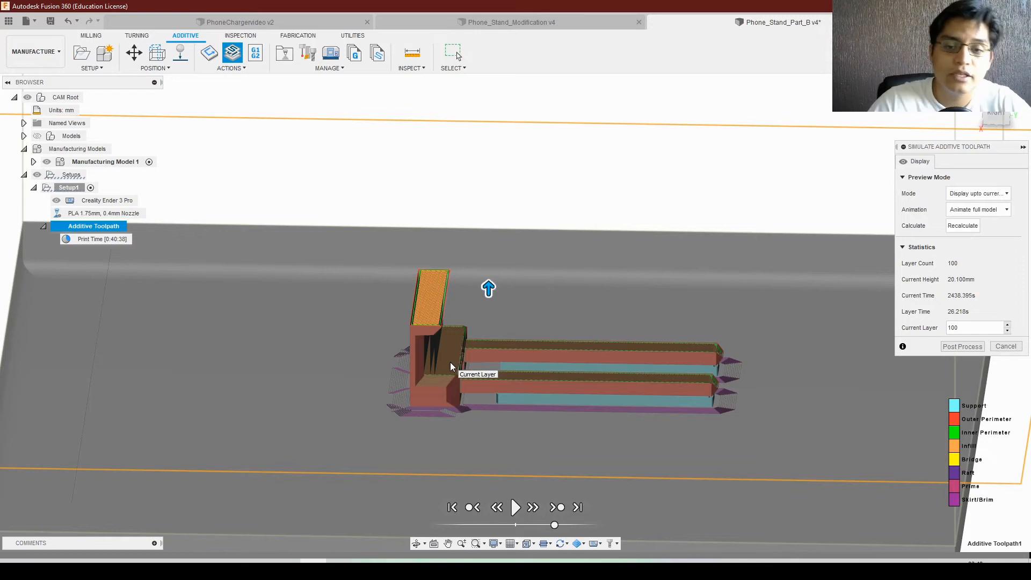
Switch to the Phone_Stand_Modification design and measure the short side of the end slot in the stand's top face
left_click(507, 22)
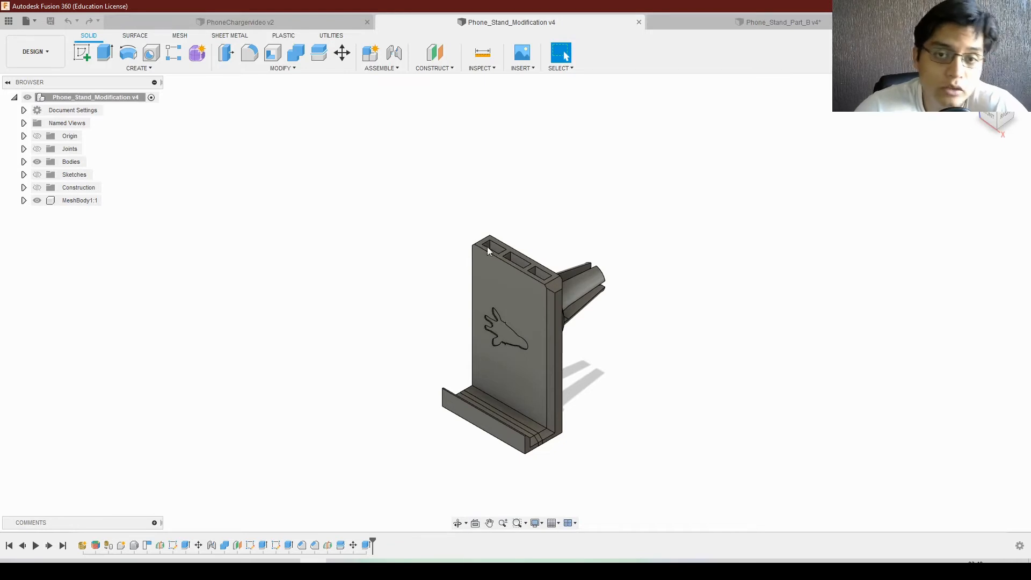
left_click(485, 55)
scroll(510, 242, "up", 4)
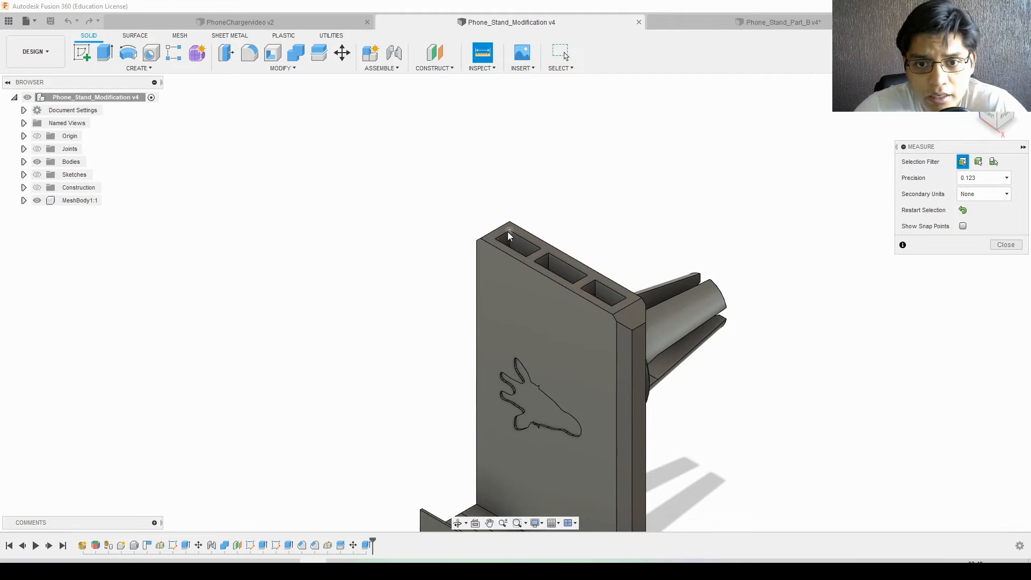
left_click(510, 231)
left_click(499, 238)
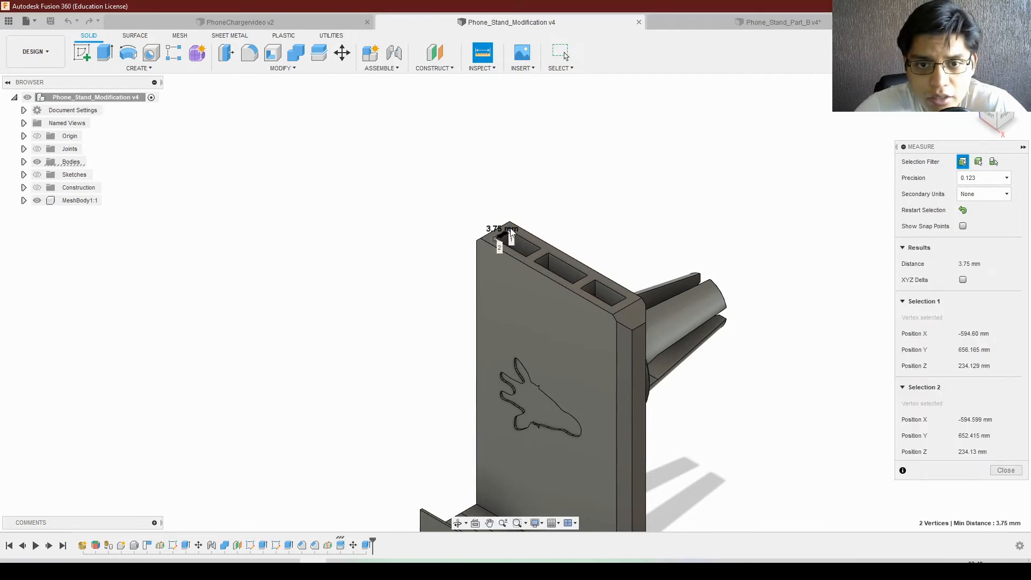
left_click(1006, 471)
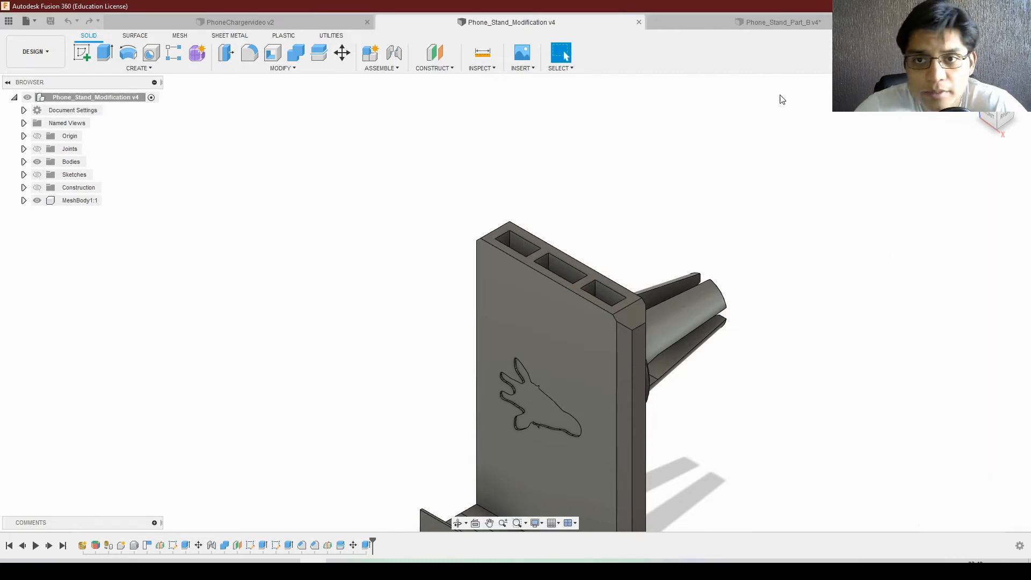
Switch Phone_Stand_Part_B to the Design workspace and measure the distance between the two vertical edges on one arm's narrow side
left_click(737, 25)
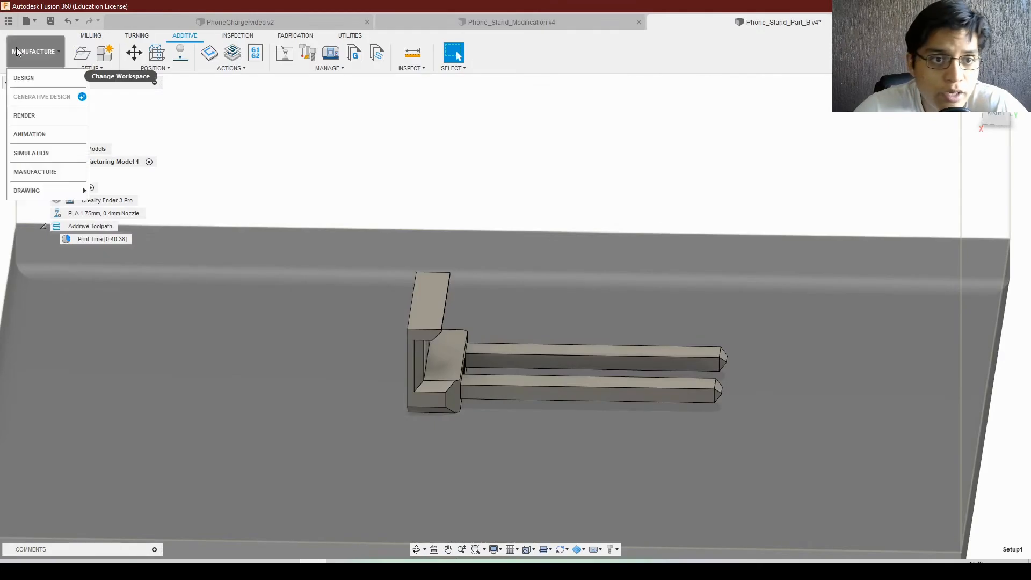
left_click(24, 78)
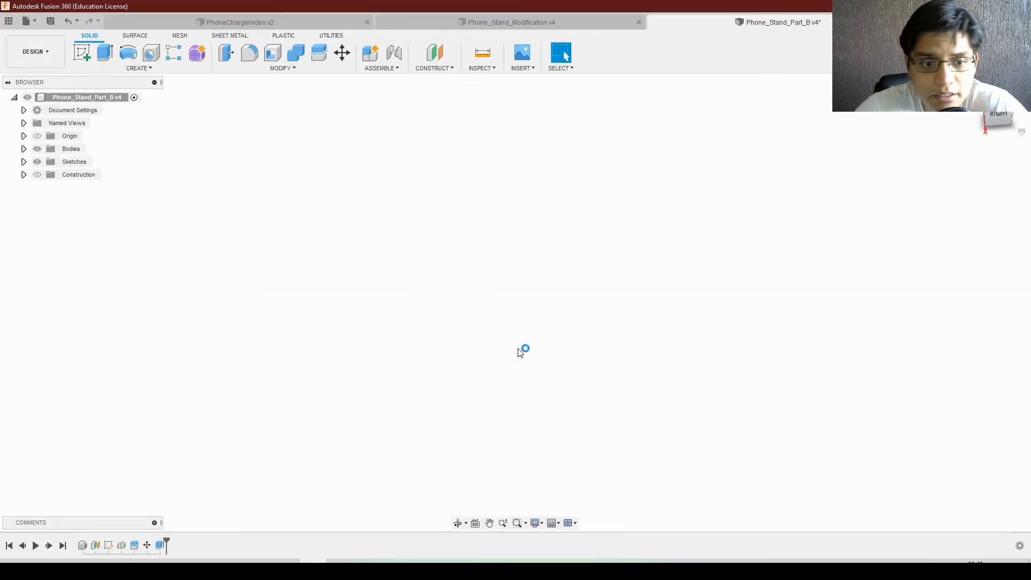
left_click(478, 61)
left_click(517, 153)
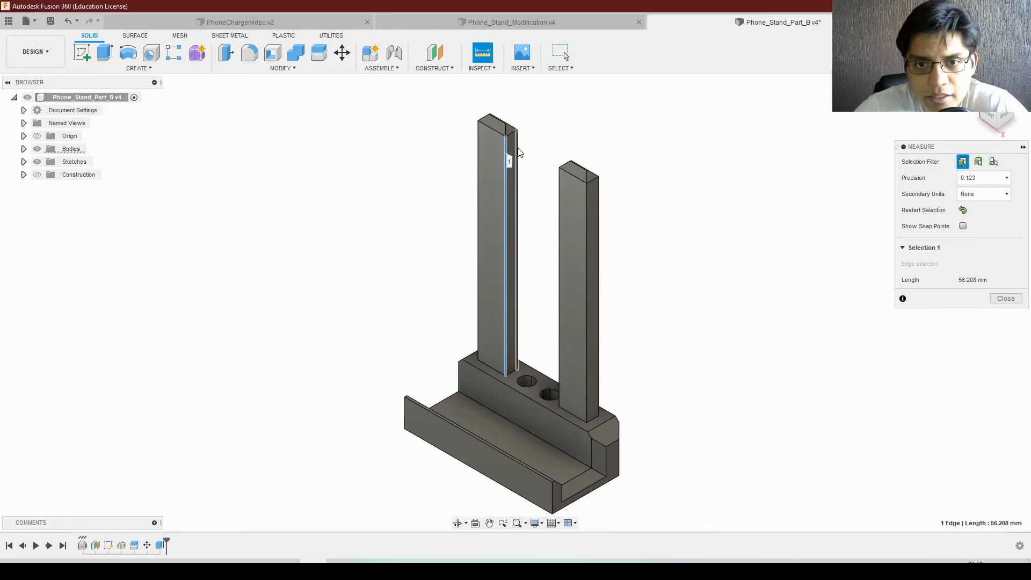
left_click(518, 153)
scroll(527, 120, "up", 5)
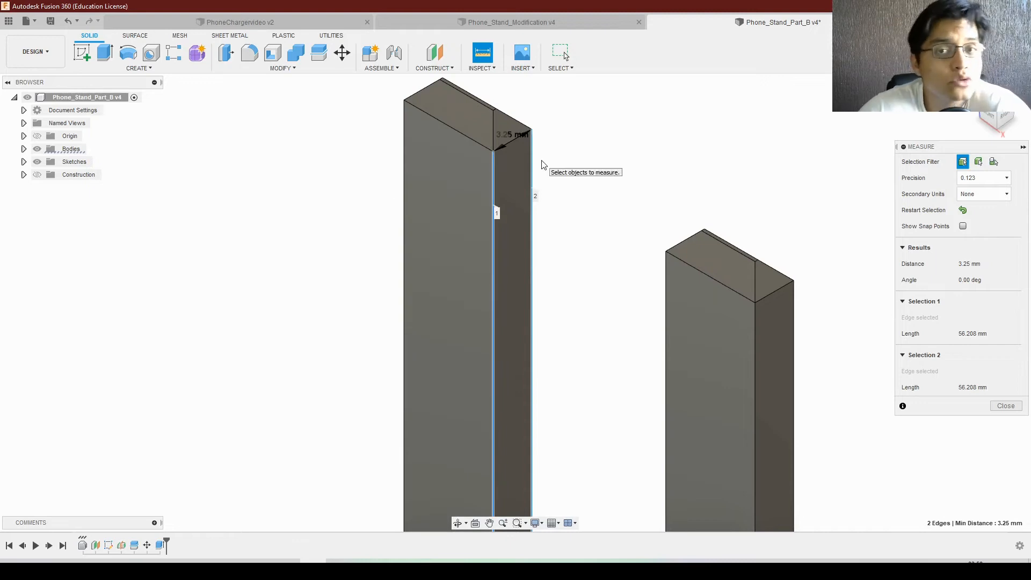
left_click(1005, 406)
scroll(827, 372, "down", 6)
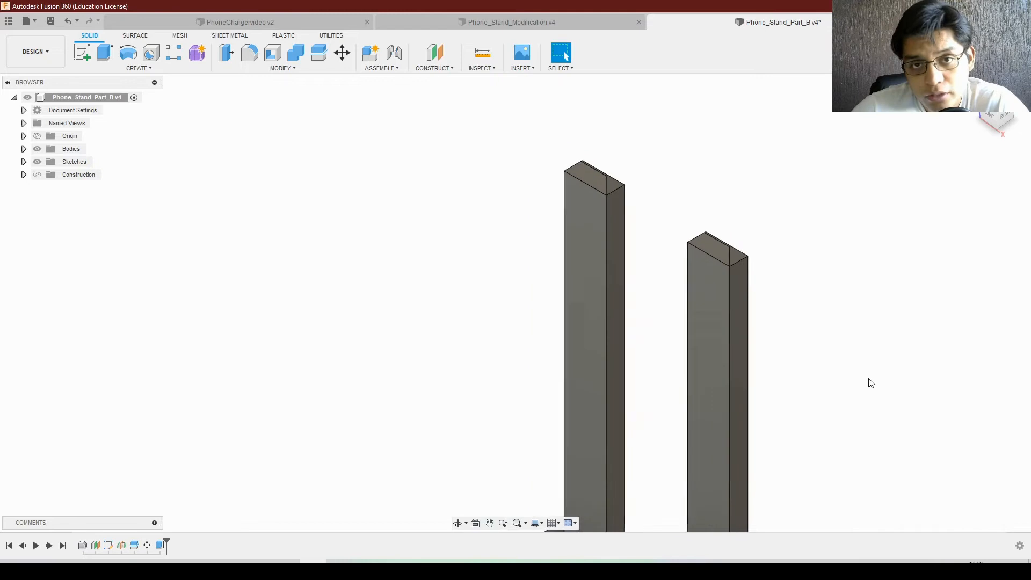
scroll(850, 427, "down", 4)
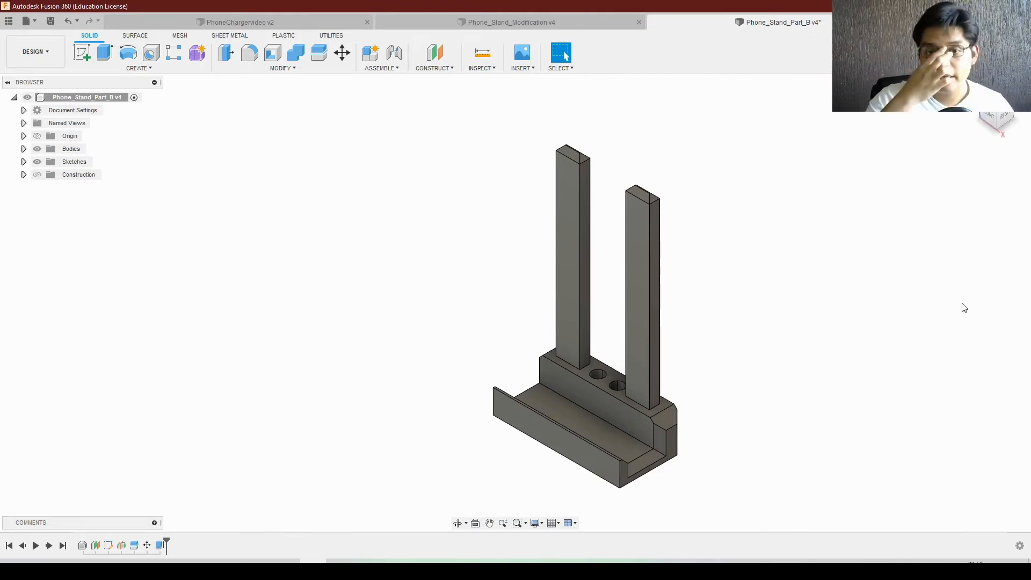
Examine the long edges and side faces of the part's two upright arms
left_click(590, 158)
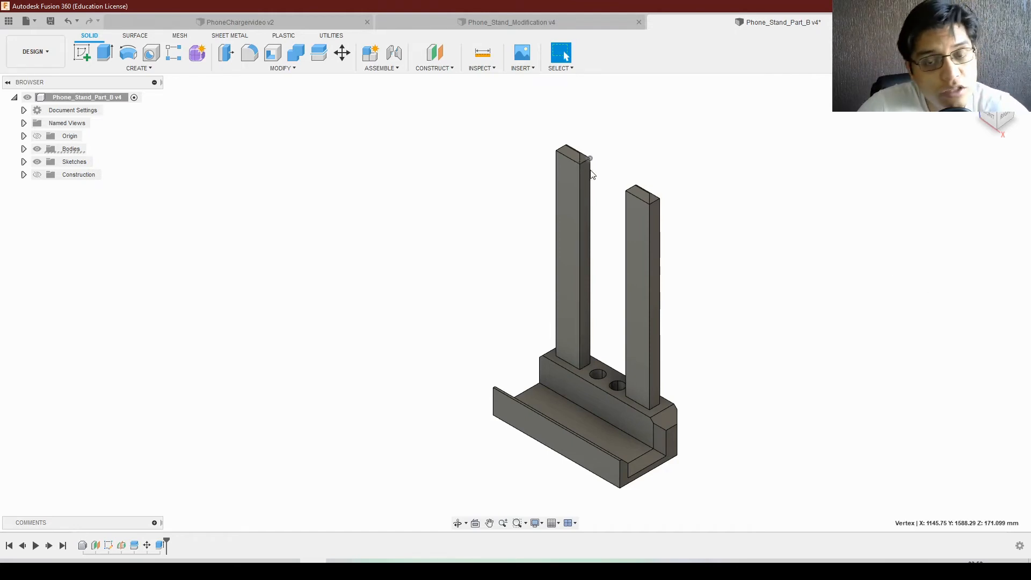
left_click(590, 282)
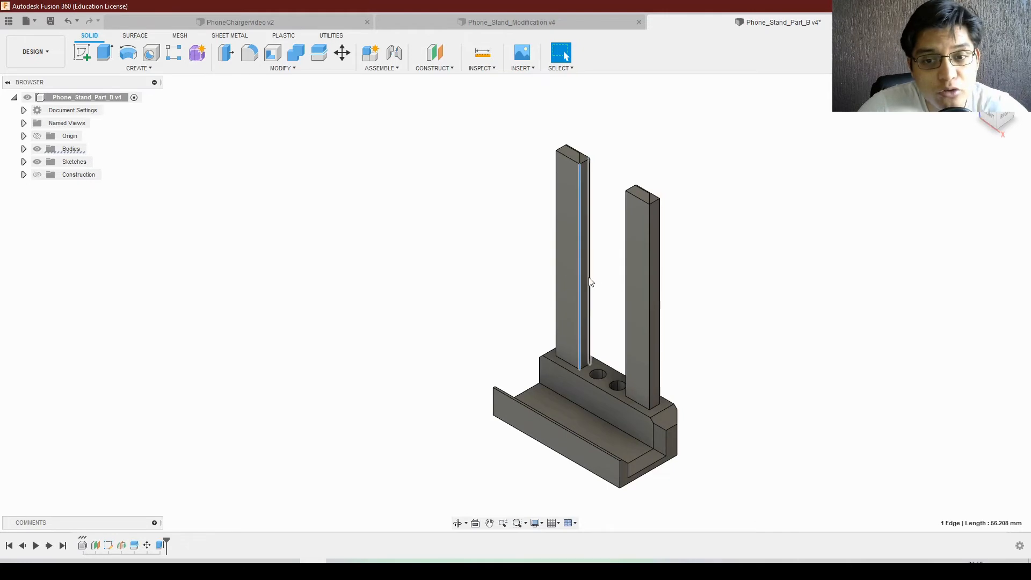
left_click(483, 341)
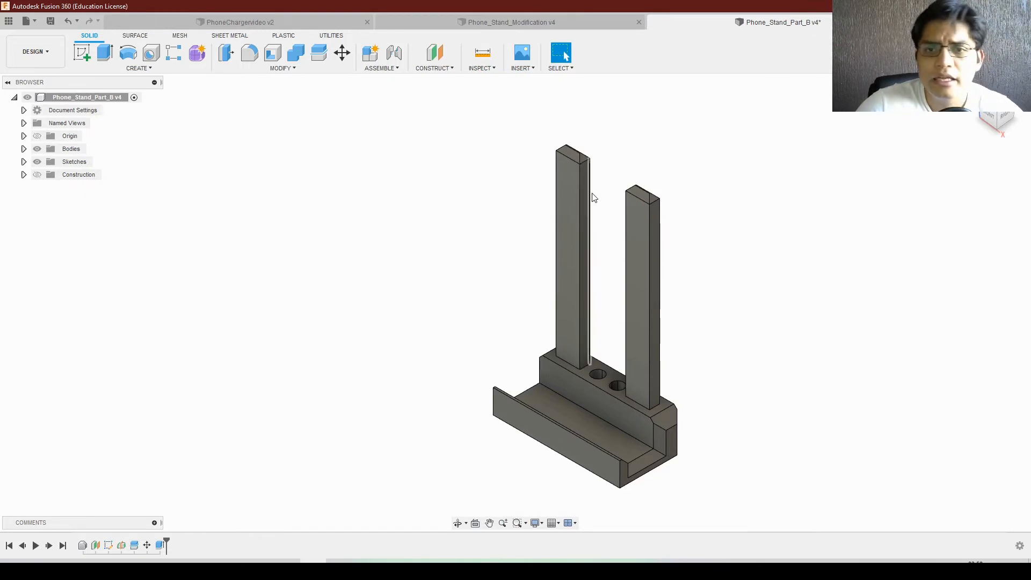
left_click(583, 168)
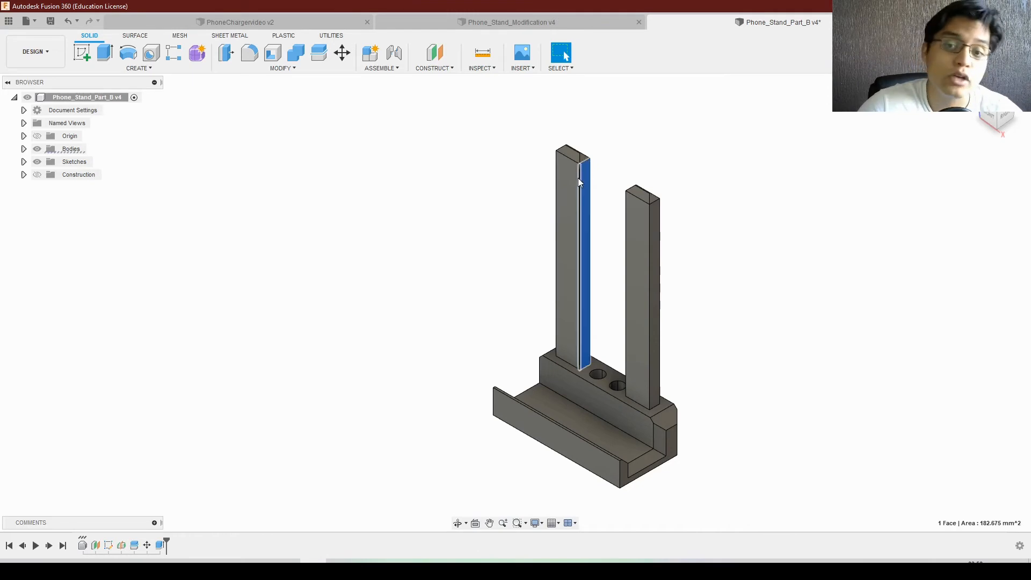
left_click(572, 182)
left_click(767, 249)
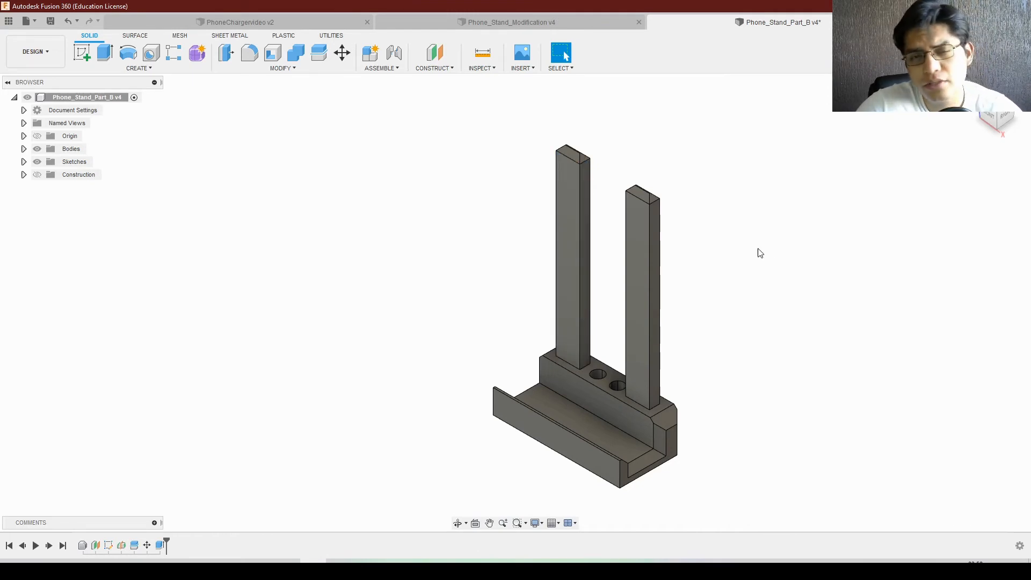
left_click(637, 260)
left_click(677, 245)
left_click(656, 253)
left_click(685, 251)
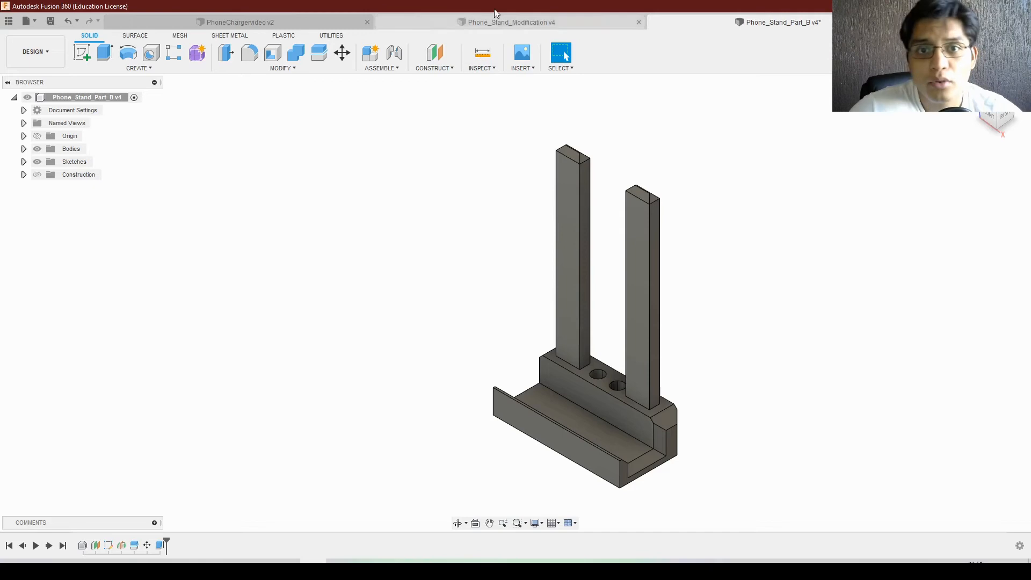
Return Phone_Stand_Part_B to the Manufacture workspace and bring the part on the build plate into view
left_click(34, 53)
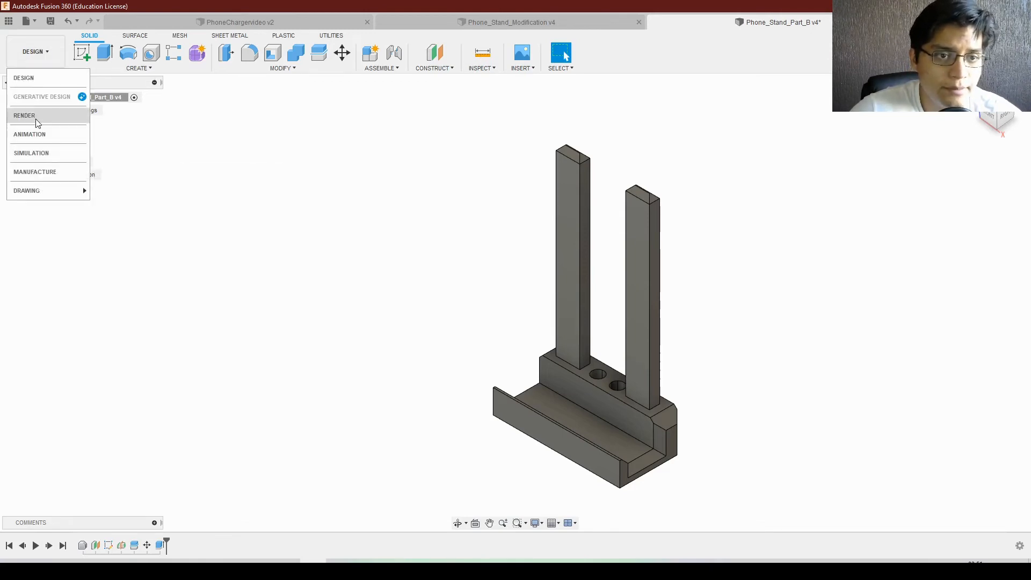
left_click(46, 171)
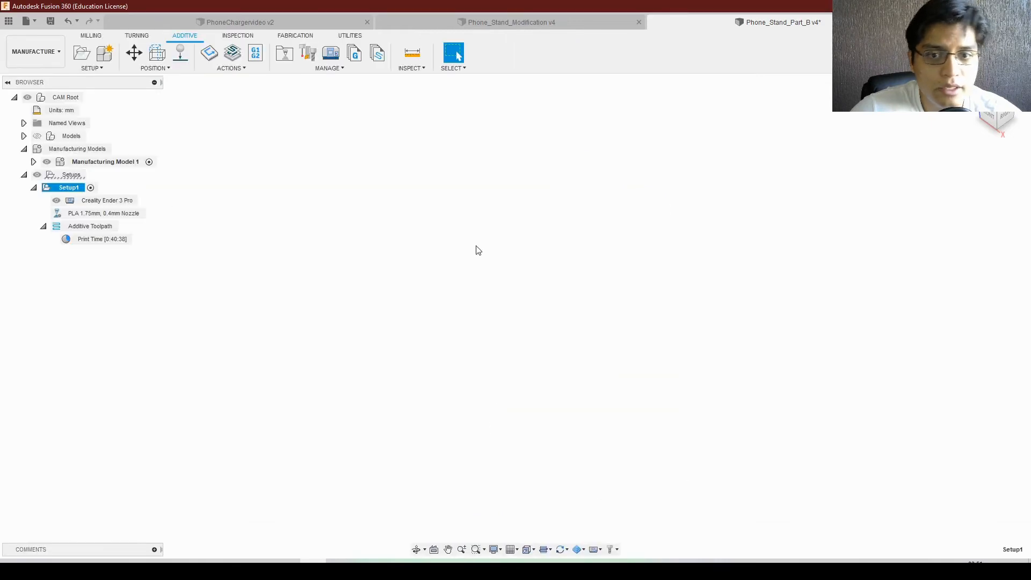
left_click(102, 238)
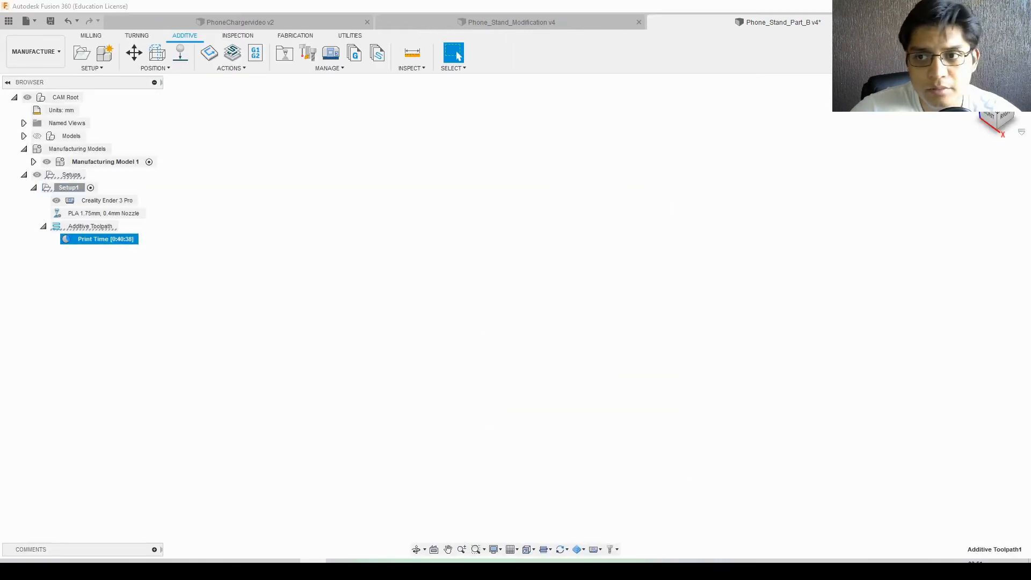
scroll(749, 356, "down", 10)
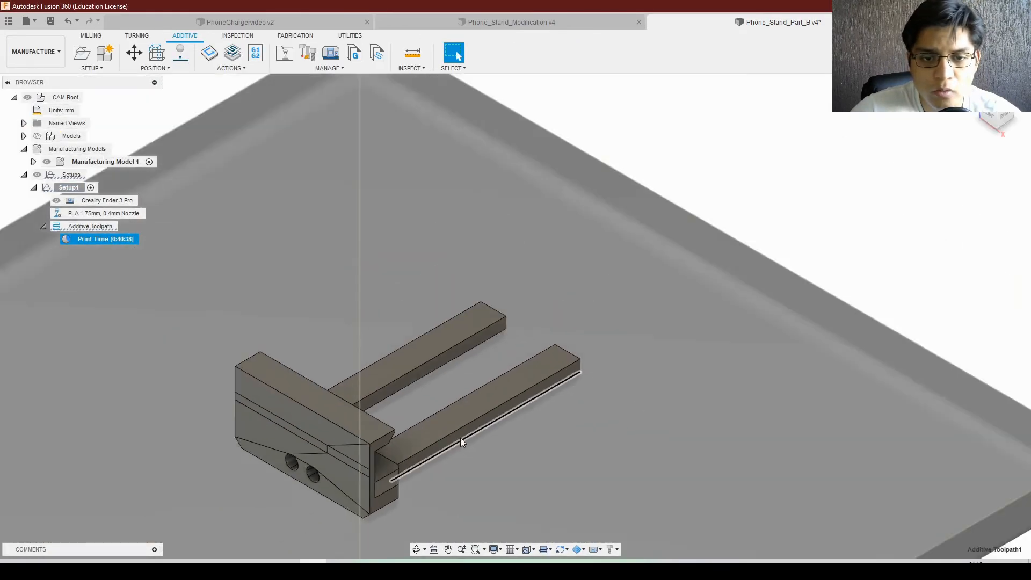
scroll(460, 441, "down", 5)
left_click(372, 430)
Rotate the part 90° about X and 270° about Y so it stands on the end of its base, with the arms horizontal
left_click(134, 52)
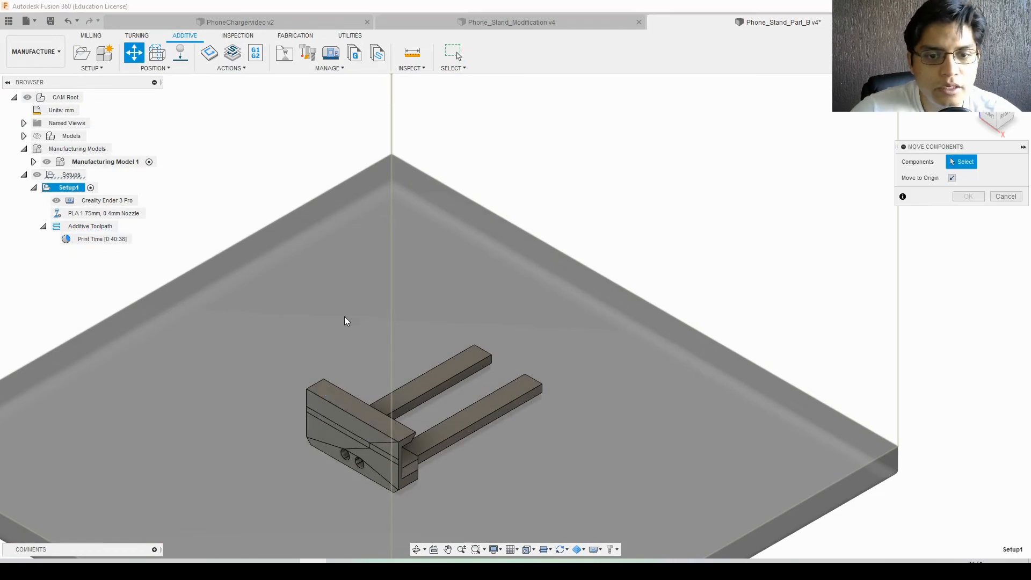
left_click(420, 432)
left_click_drag(438, 400, 402, 373)
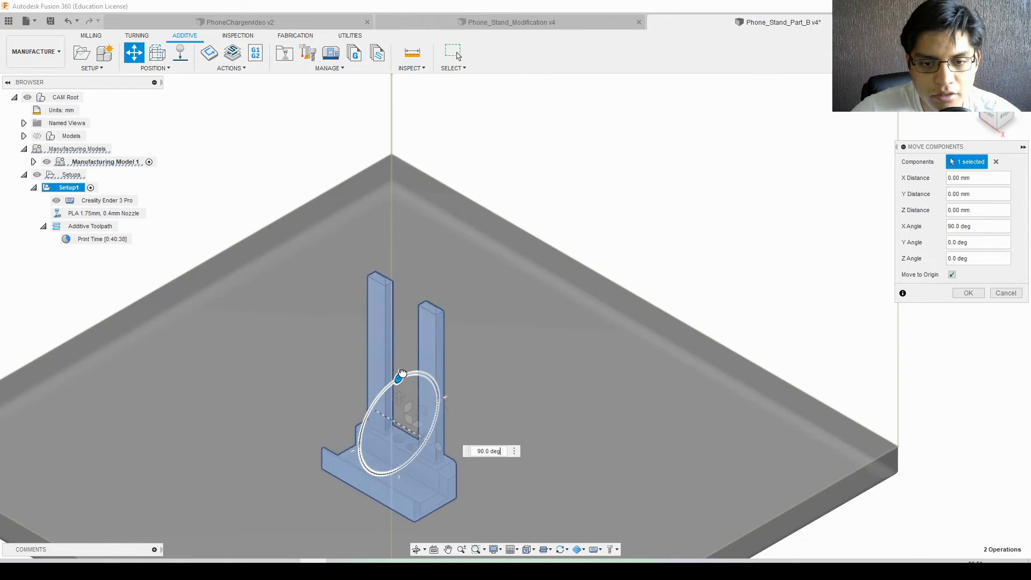
left_click_drag(439, 446, 399, 378)
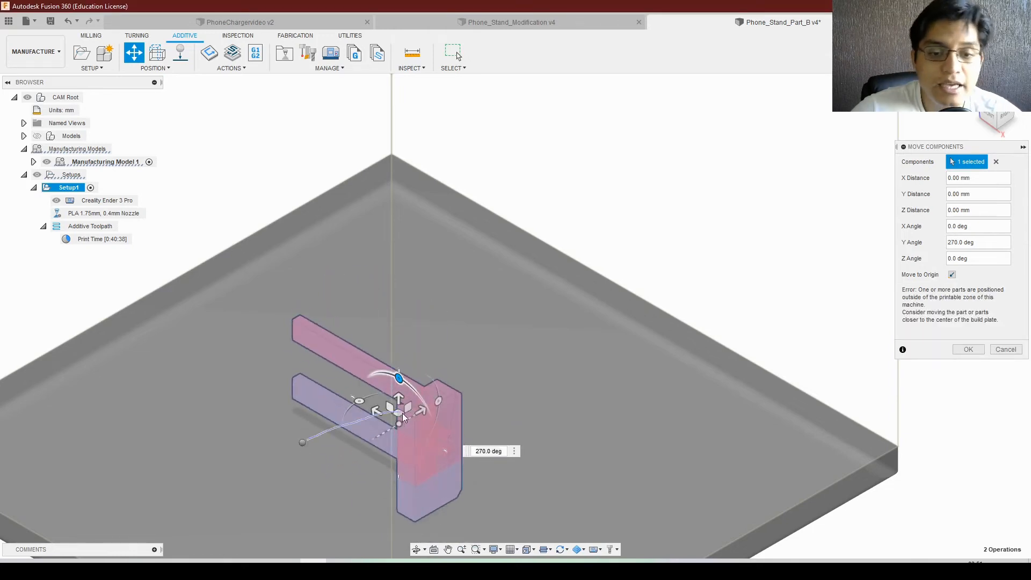
left_click(966, 350)
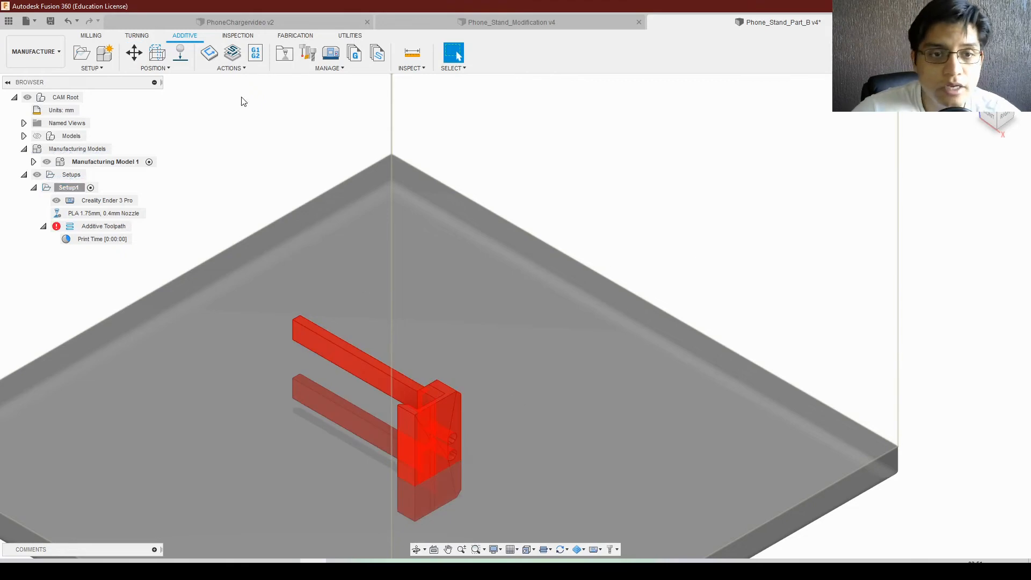
Place the rotated part on the build platform with 0.00 mm clearance
left_click(180, 52)
left_click(419, 438)
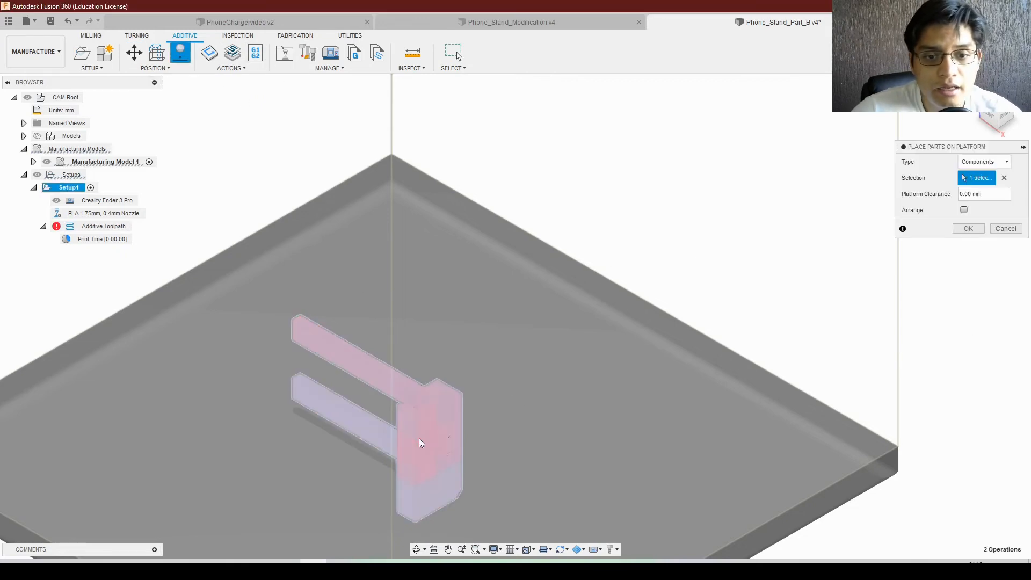
key("Return")
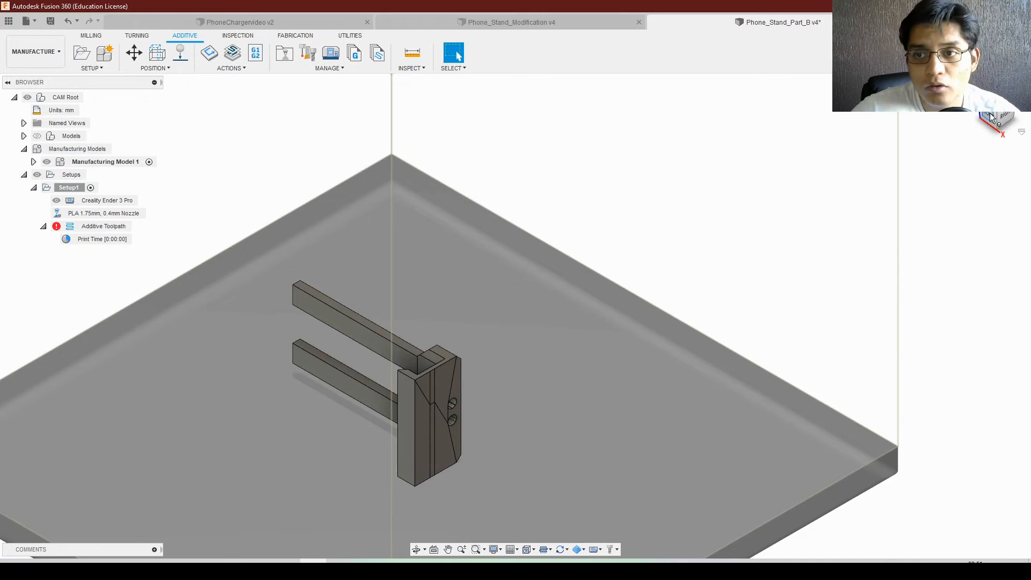
Examine how the two horizontal arms overhang the build plate in the new orientation
left_click(992, 118)
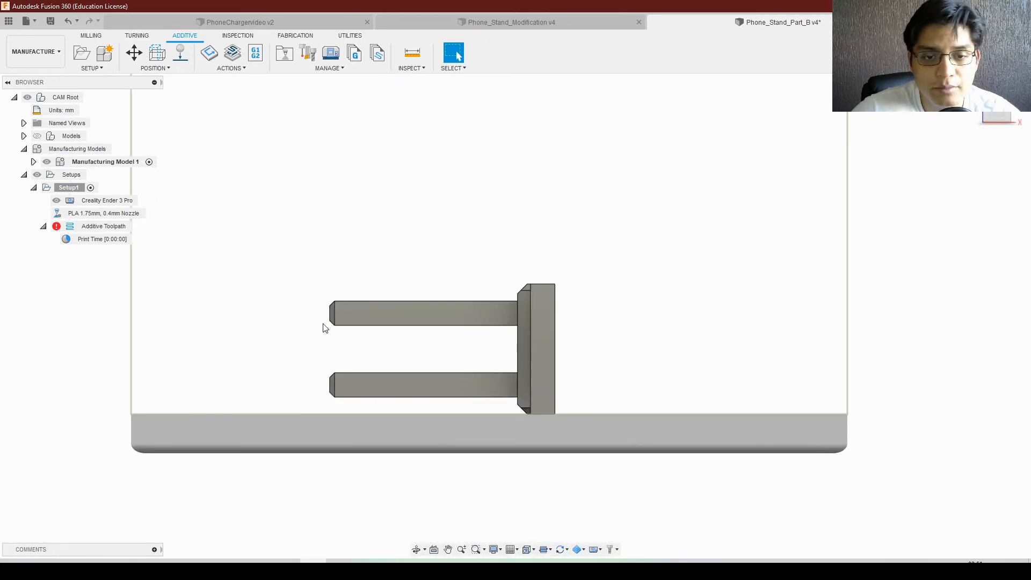
scroll(419, 382, "down", 2)
scroll(380, 379, "up", 4)
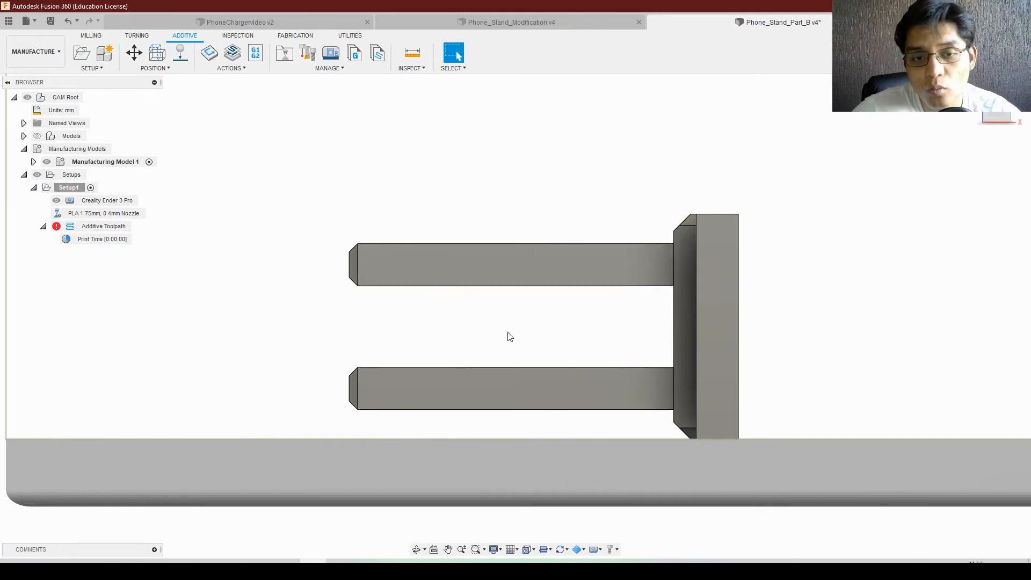
middle_click_drag(397, 308, 434, 312, "shift")
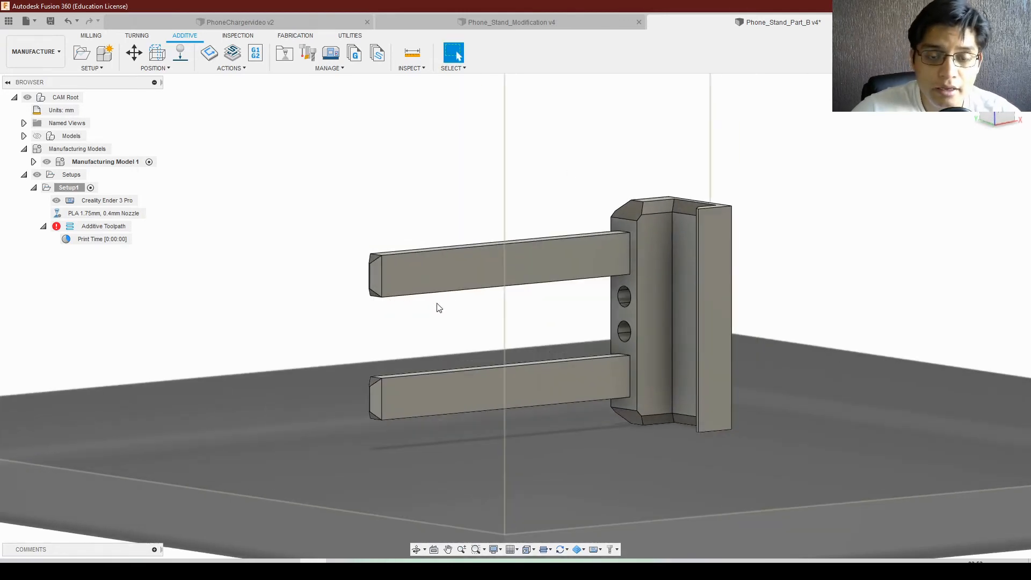
scroll(453, 399, "down", 3)
middle_click_drag(453, 399, 476, 402, "shift")
scroll(491, 403, "up", 3)
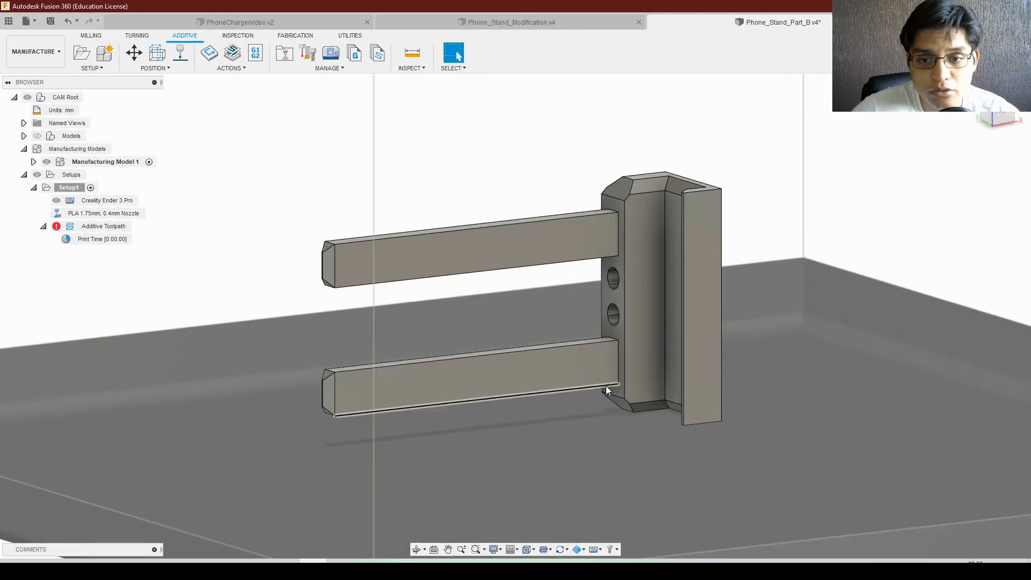
Inspect the end face of the base that touches the build plate and check the part's stance on it
scroll(606, 385, "up", 3)
middle_click_drag(519, 370, 450, 295, "shift")
left_click(746, 279)
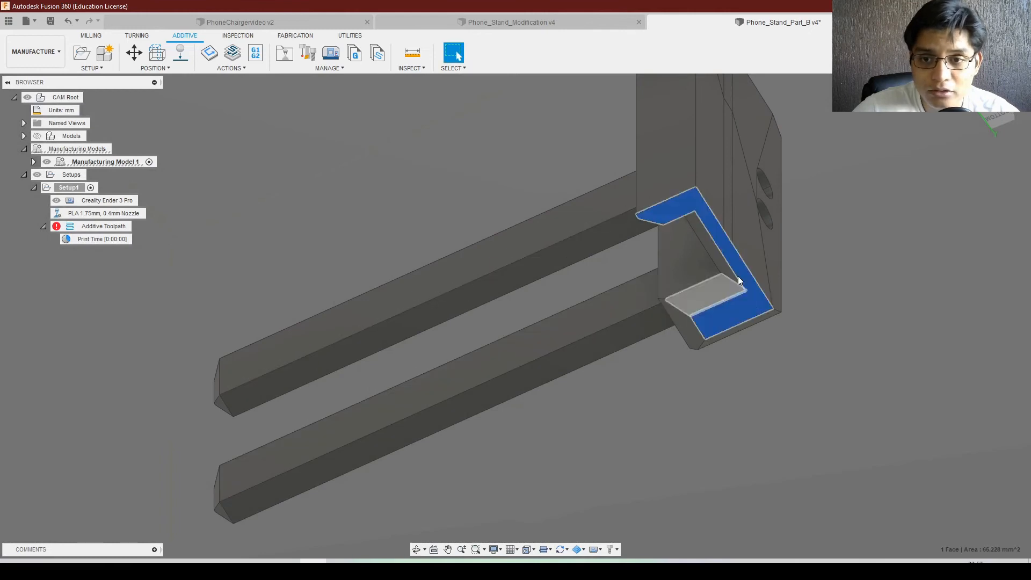
middle_click_drag(664, 211, 553, 369, "shift")
scroll(552, 368, "down", 5)
middle_click_drag(435, 294, 476, 361, "shift")
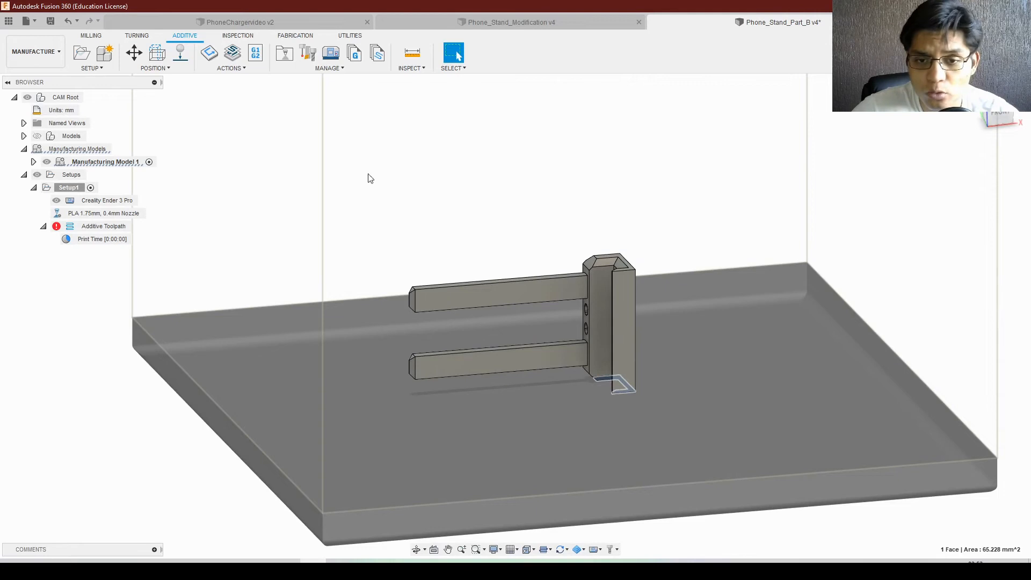
middle_click_drag(709, 350, 640, 372, "shift")
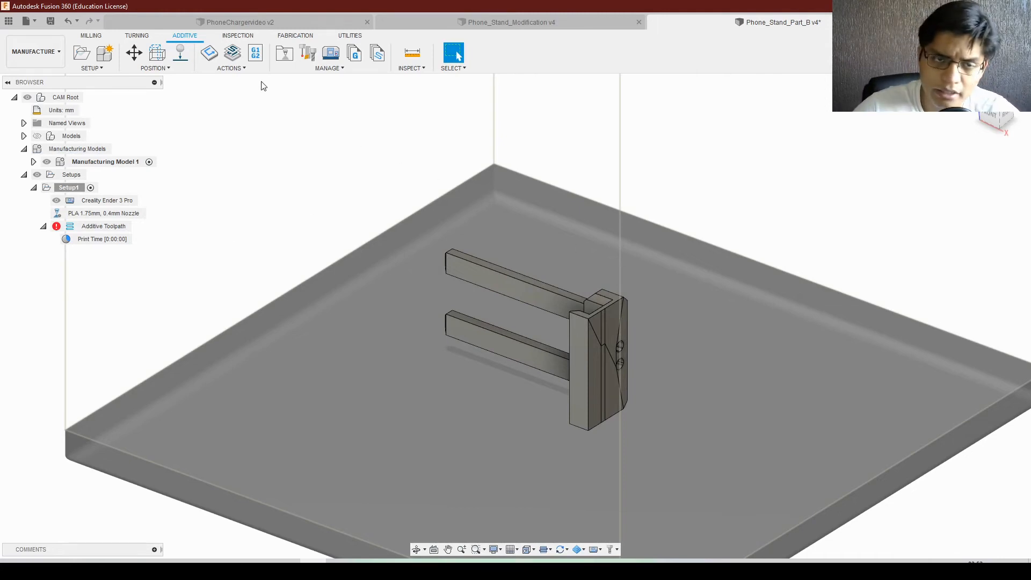
Review the basic, skirt-brim, layer, infill, support and bridging parameters of the PLA 1.75mm, 0.4mm Nozzle print setting
left_click(96, 239)
double_click(119, 217)
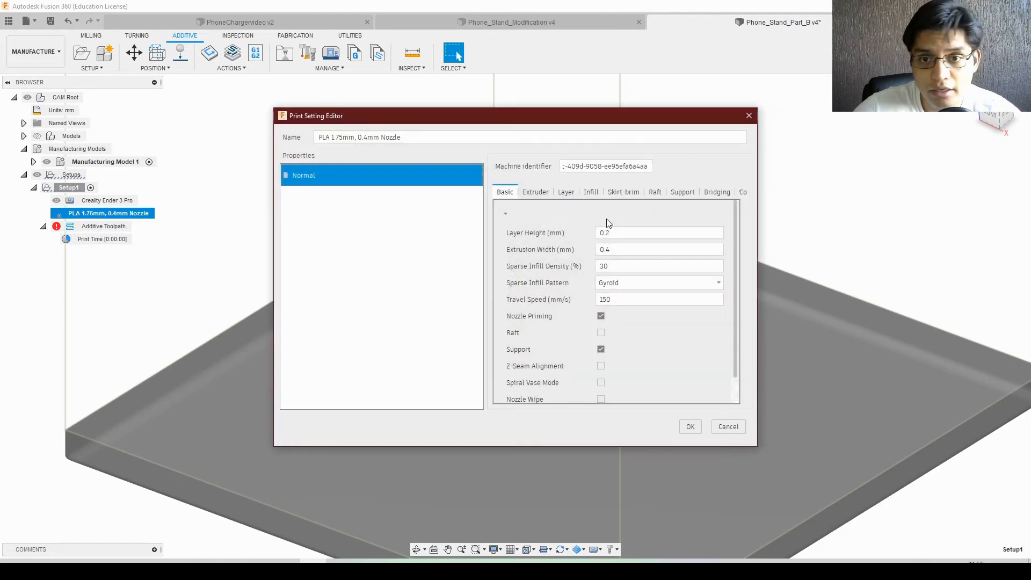
scroll(635, 285, "down", 2)
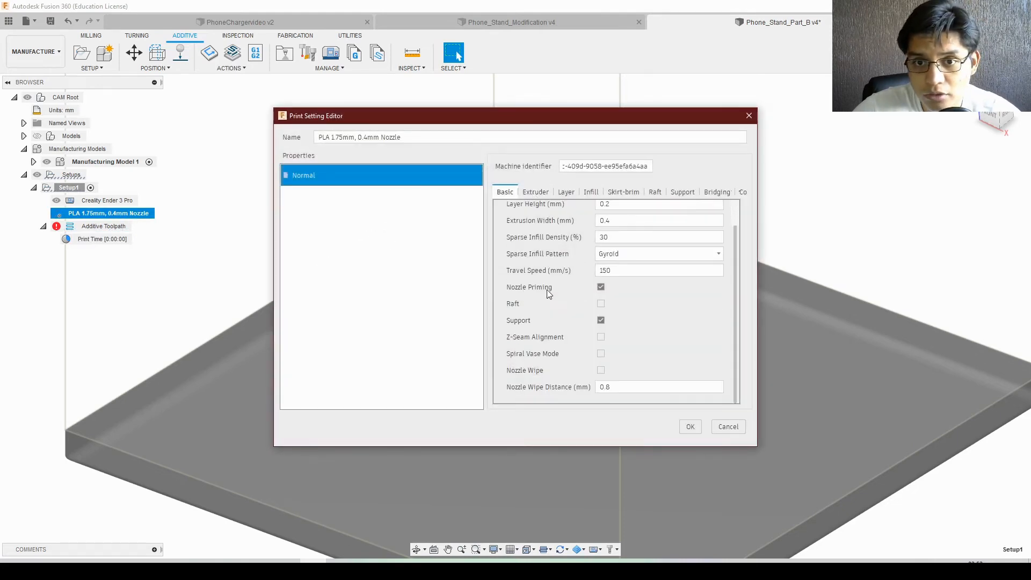
left_click(623, 191)
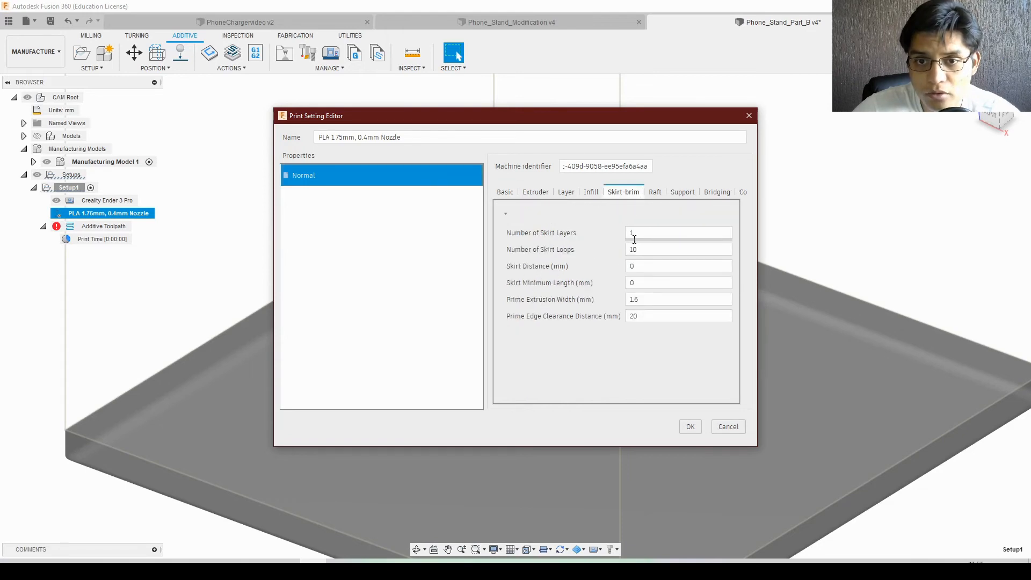
left_click(570, 193)
scroll(563, 275, "down", 3)
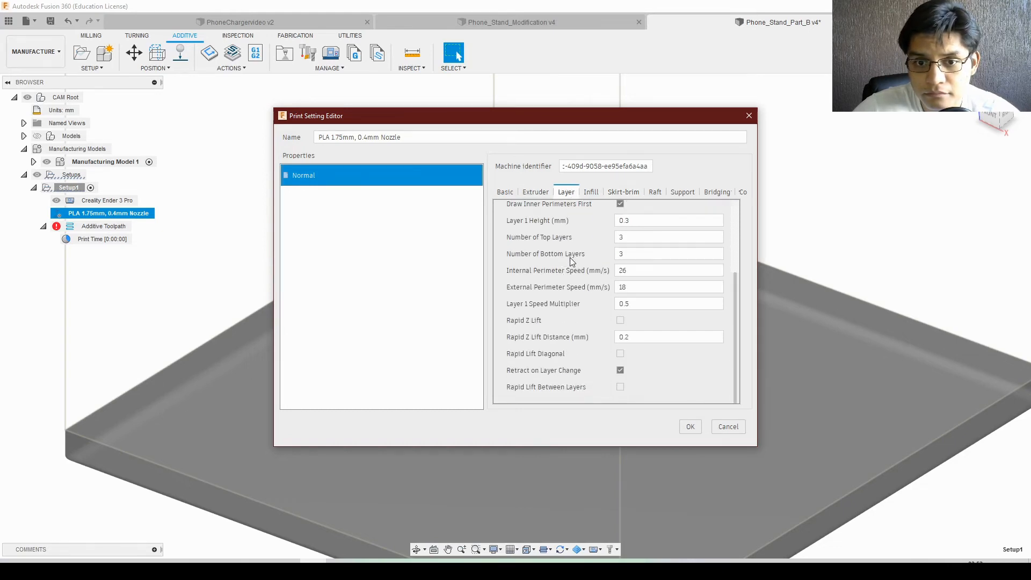
left_click(590, 195)
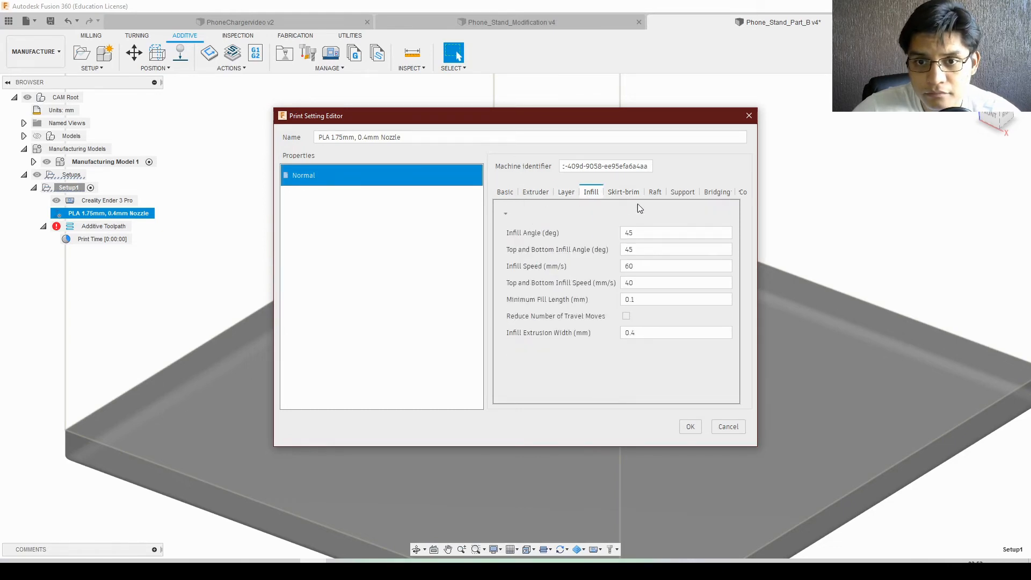
left_click(691, 196)
scroll(572, 244, "down", 5)
left_click(708, 195)
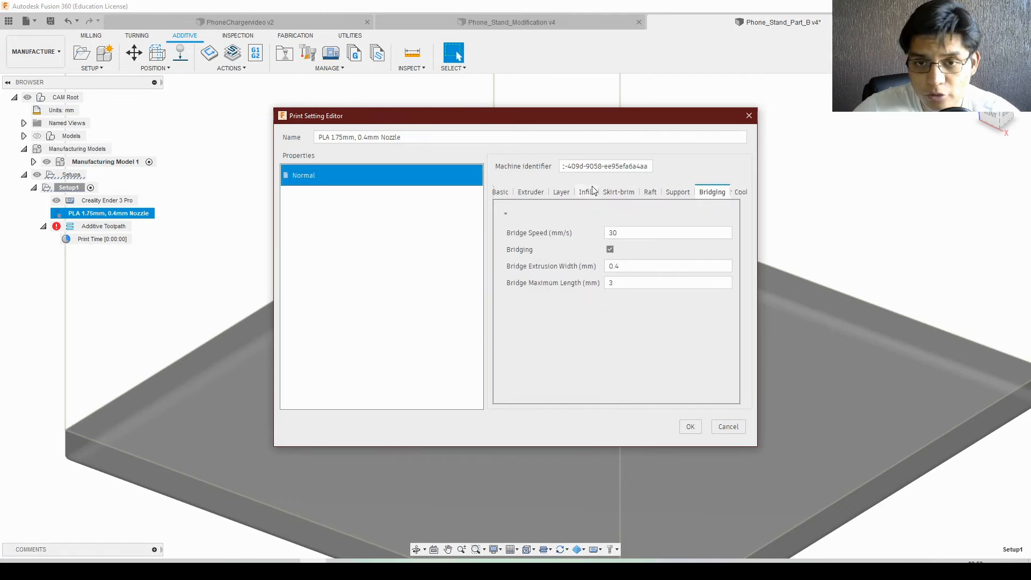
left_click(586, 192)
left_click(618, 192)
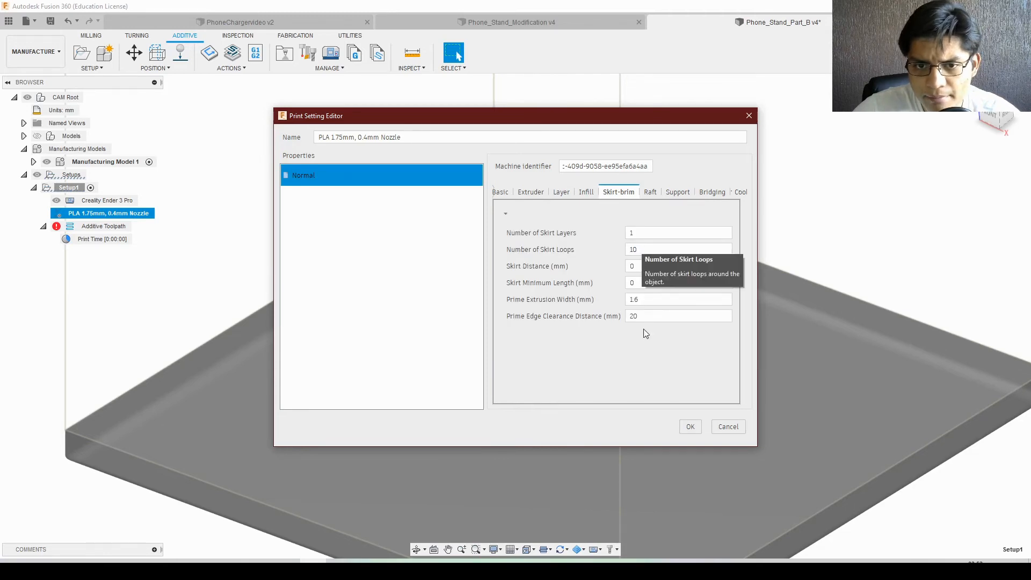
left_click(691, 427)
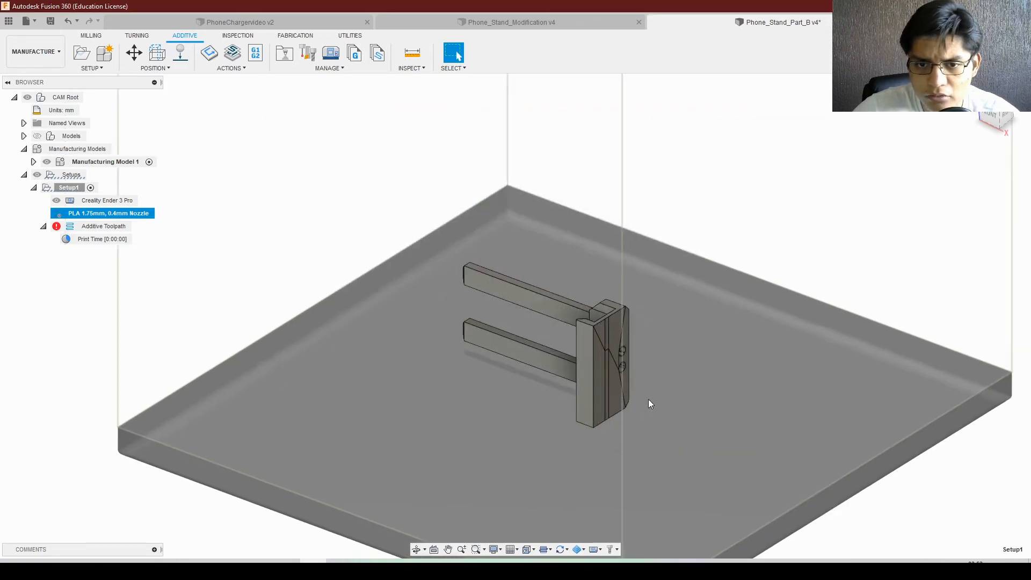
Generate the additive toolpath for part B in its upright orientation
right_click(90, 238)
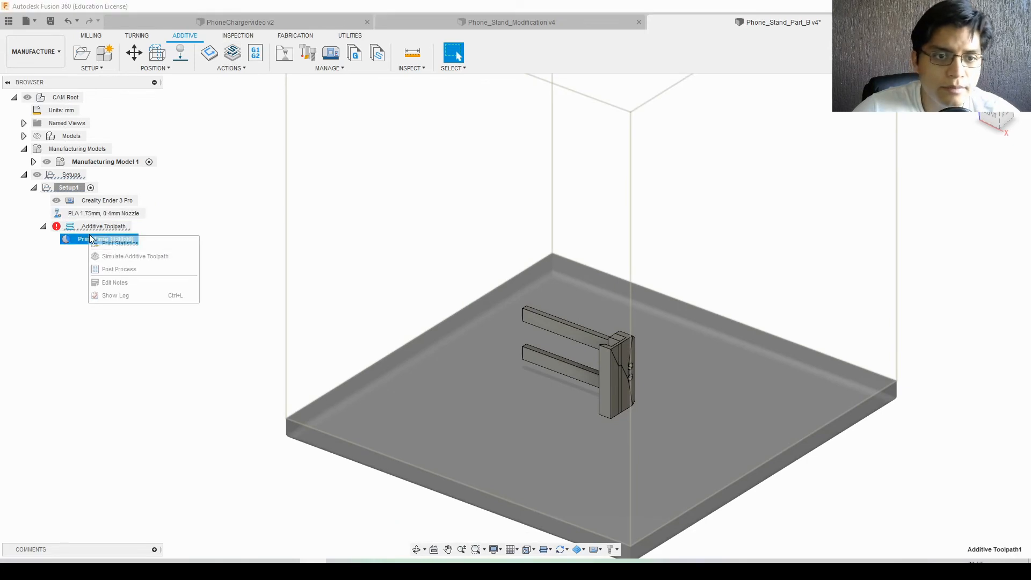
left_click(129, 242)
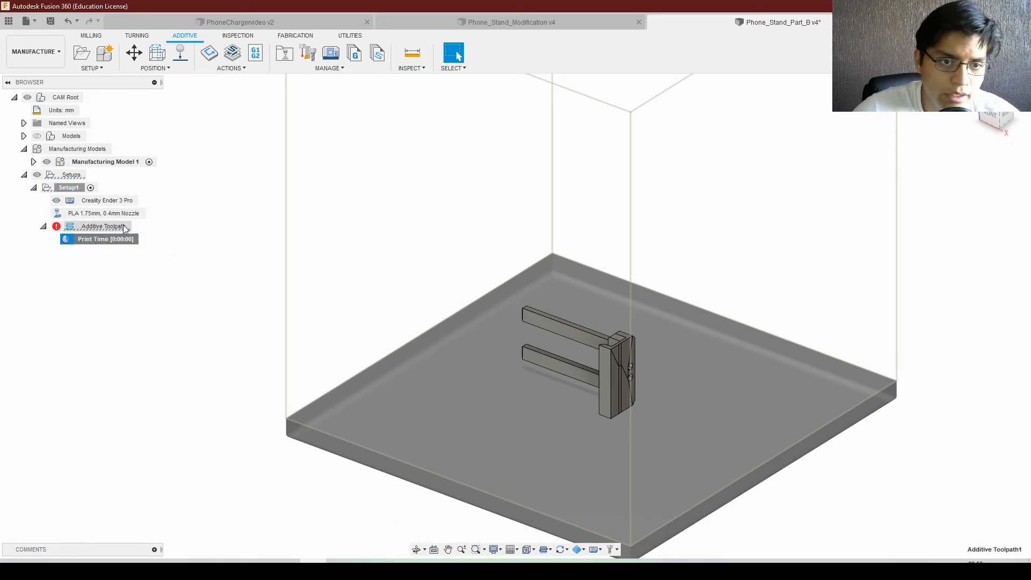
right_click(124, 228)
left_click(143, 245)
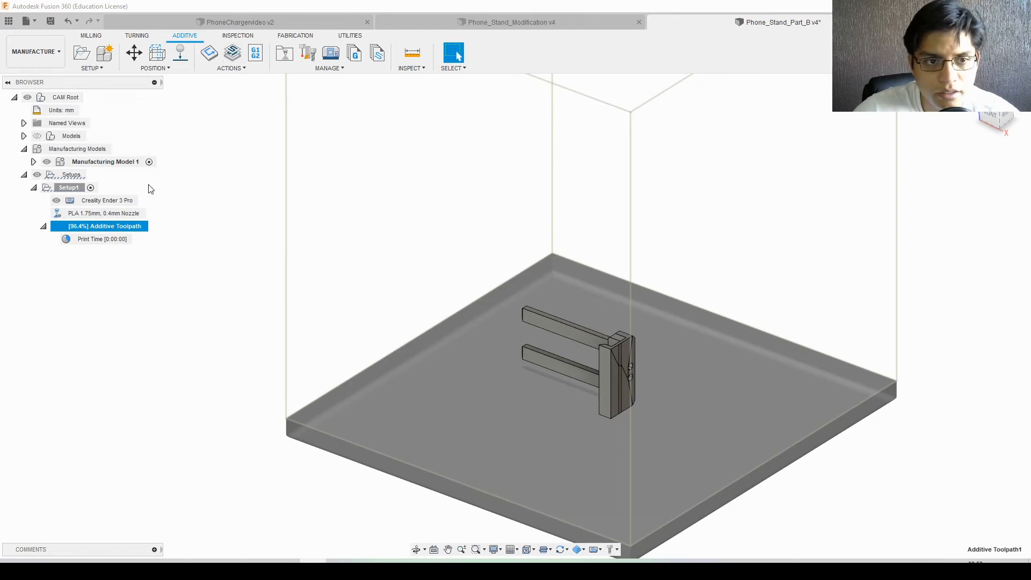
Simulate part B's additive toolpath and examine its layers up close, leaving the simulation without posting an NC program
right_click(107, 240)
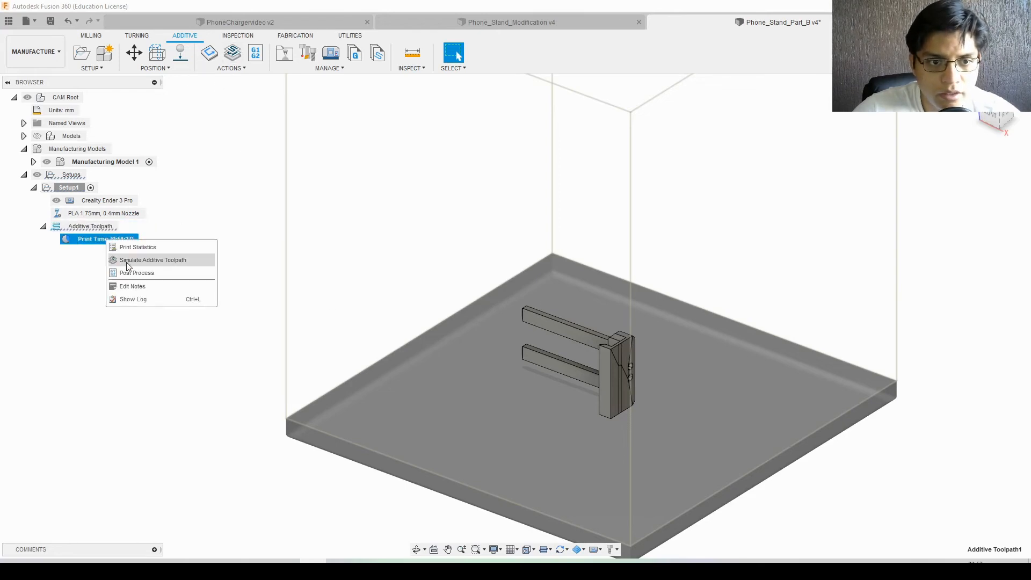
left_click(146, 262)
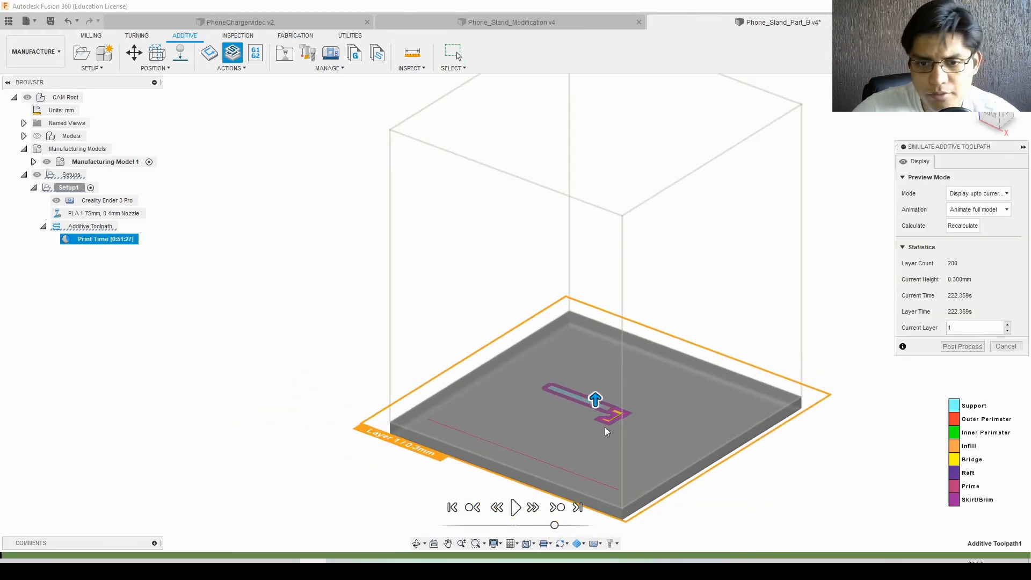
scroll(562, 399, "up", 6)
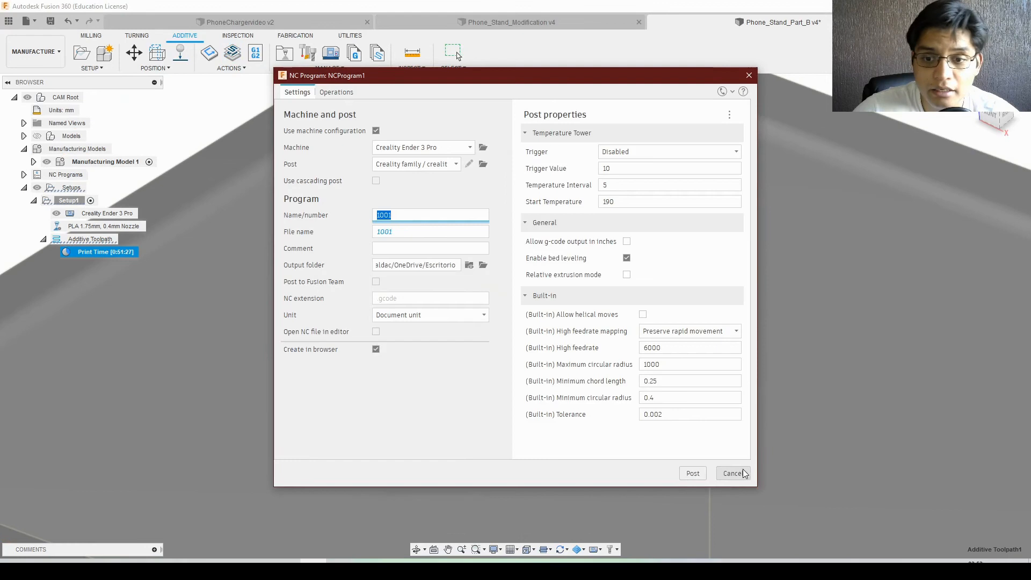
left_click(744, 473)
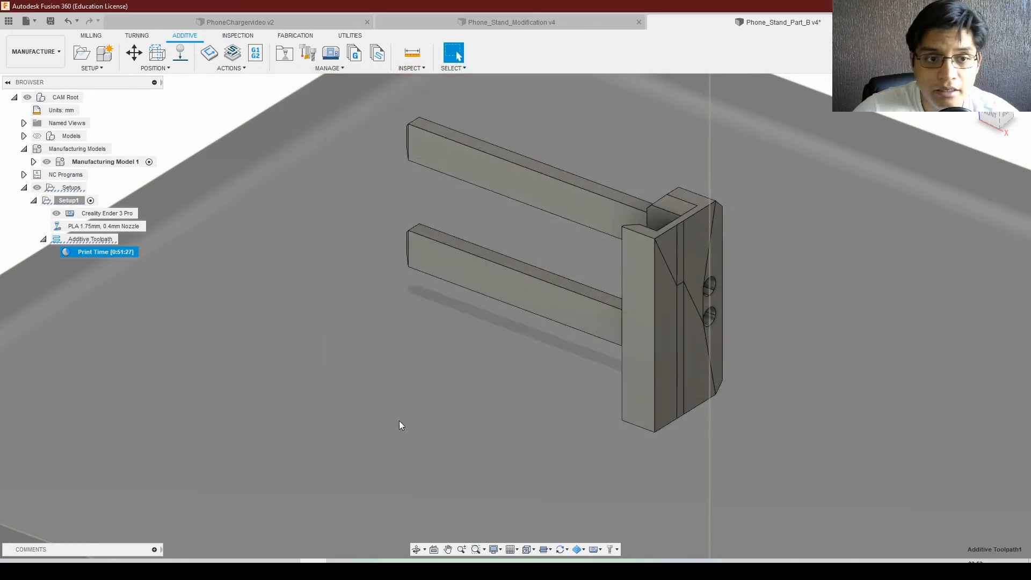
Regenerate part B's already valid additive toolpath and simulate it again
right_click(104, 228)
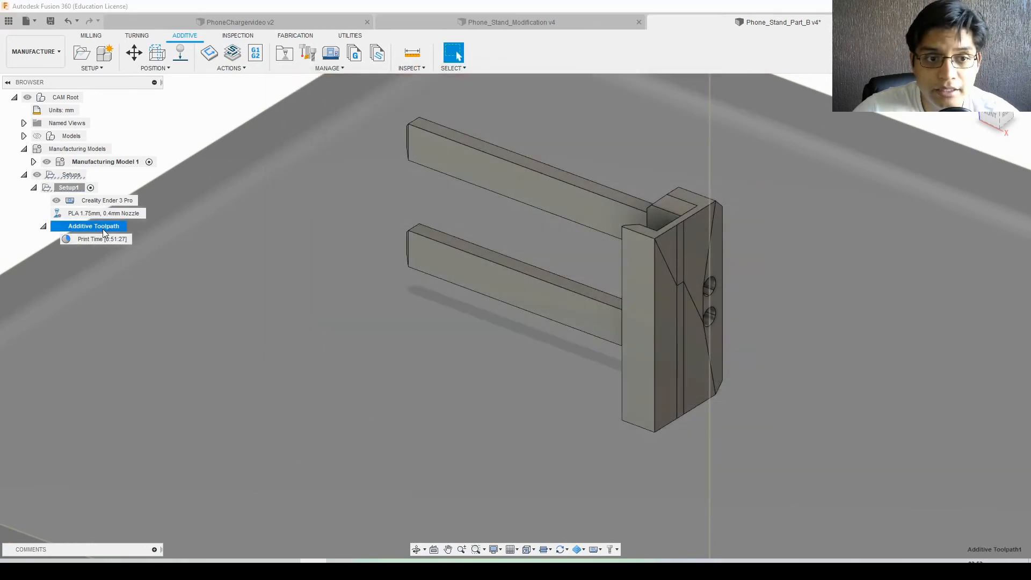
left_click(122, 240)
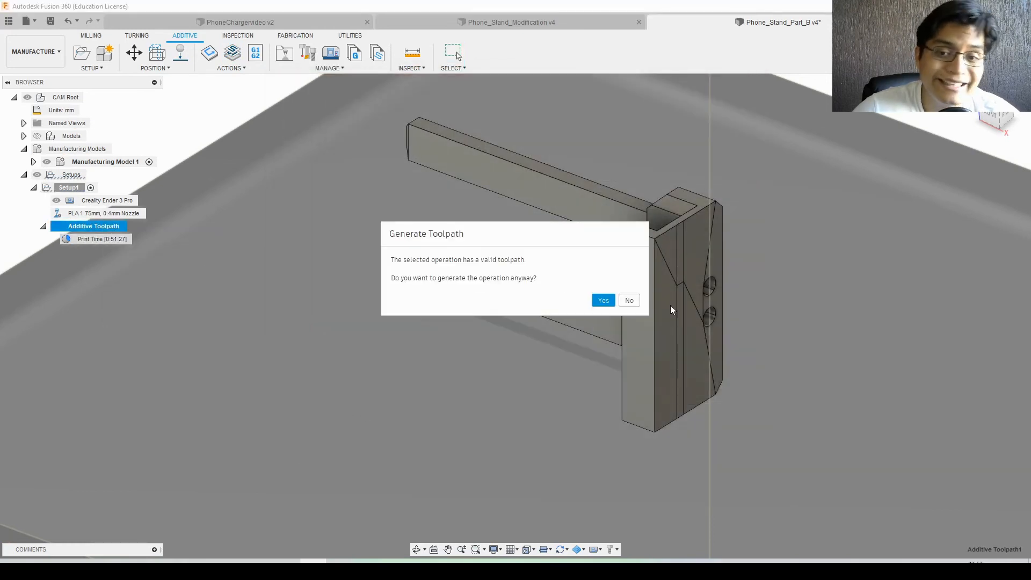
left_click(603, 300)
right_click(112, 241)
left_click(166, 263)
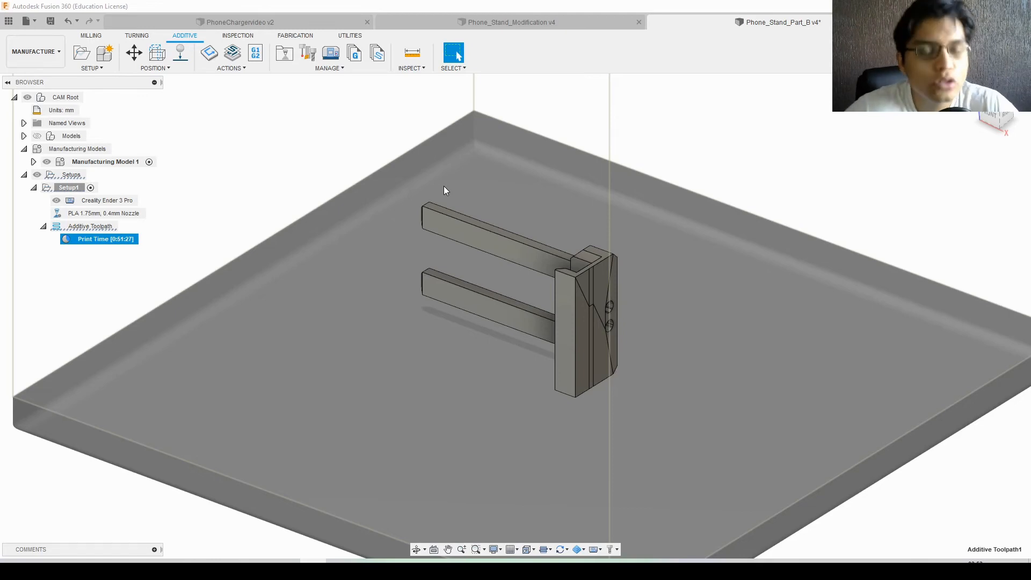
Switch to the PhoneChargervideo v2 document and inspect the phone stand's side profile and the arched cutout at its rear
left_click(196, 23)
scroll(804, 311, "down", 1)
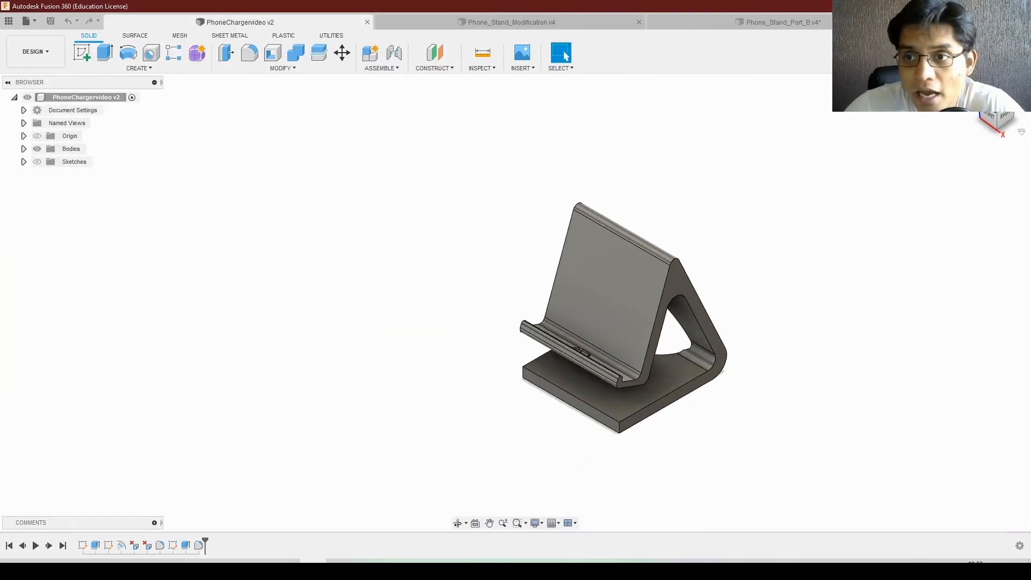
left_click(989, 119)
left_click(972, 85)
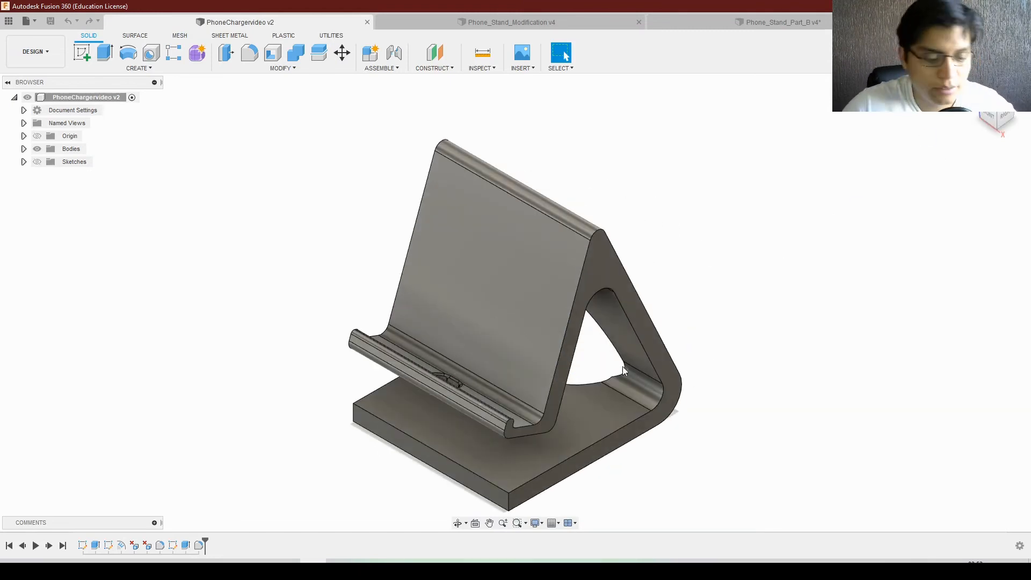
middle_click_drag(700, 353, 732, 359, "shift")
middle_click_drag(321, 307, 388, 353, "shift")
left_click(366, 346)
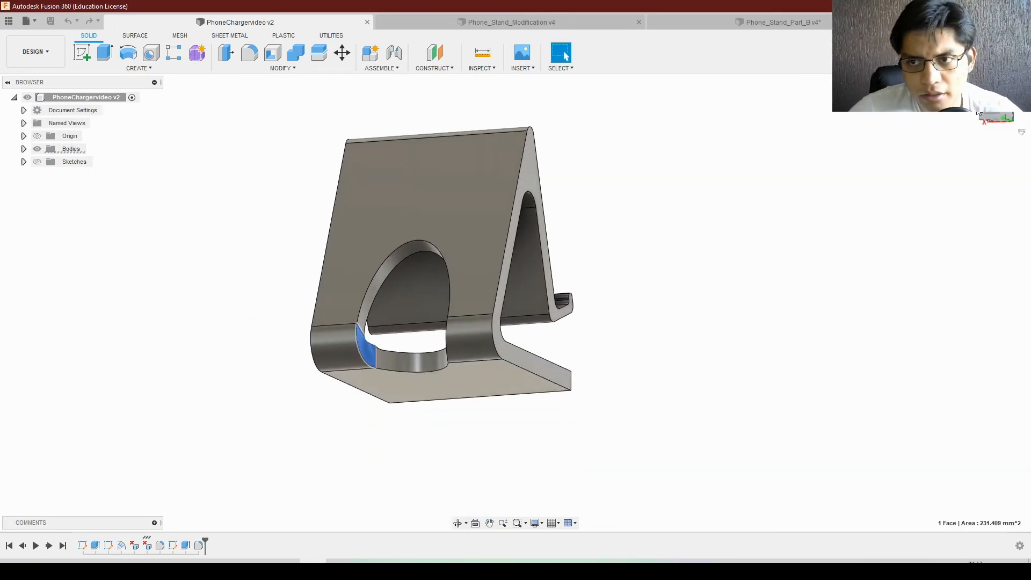
Switch the phone stand document to the Manufacture workspace
left_click(35, 52)
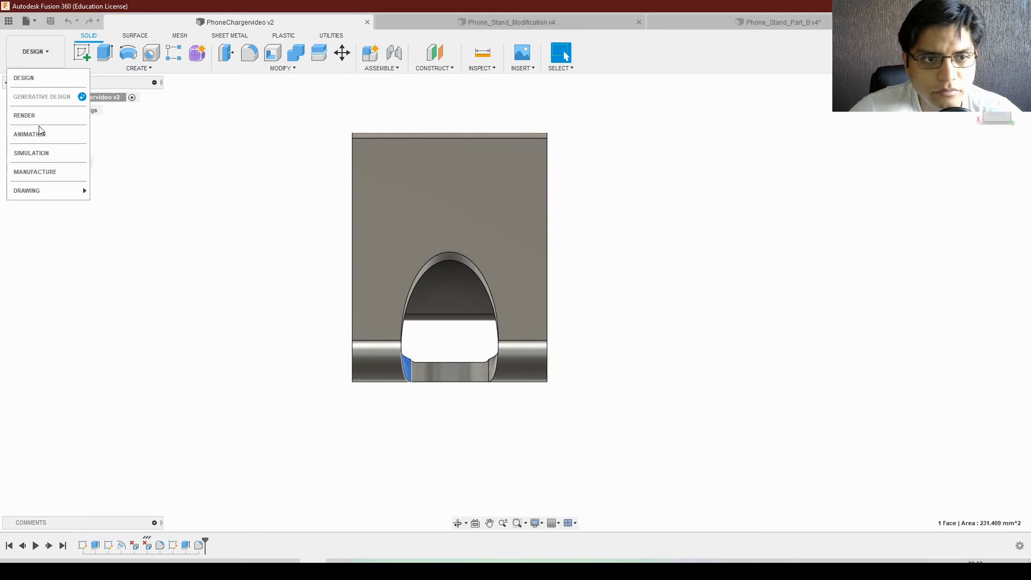
left_click(30, 173)
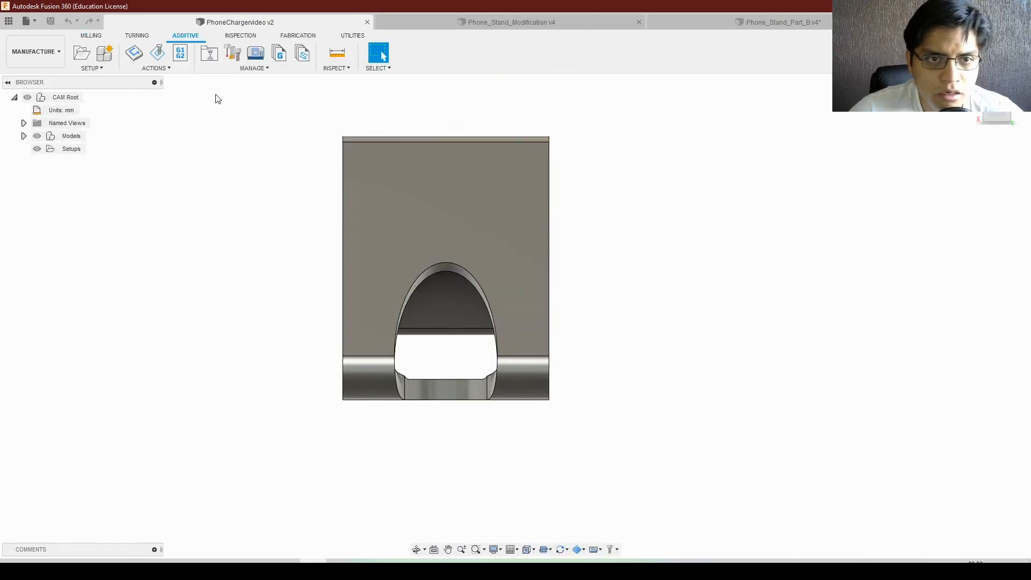
left_click(134, 52)
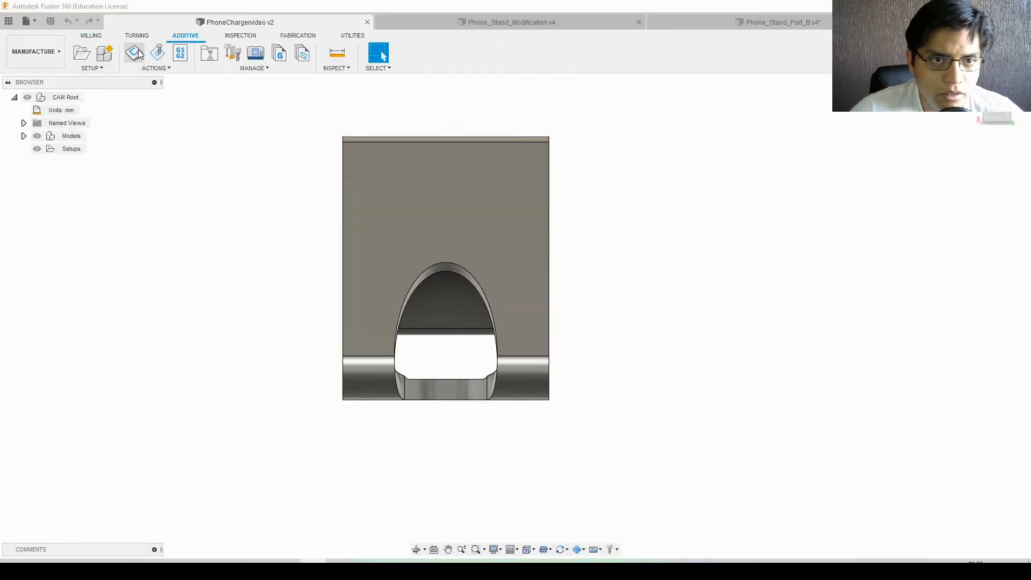
left_click(560, 296)
left_click(91, 35)
left_click(82, 52)
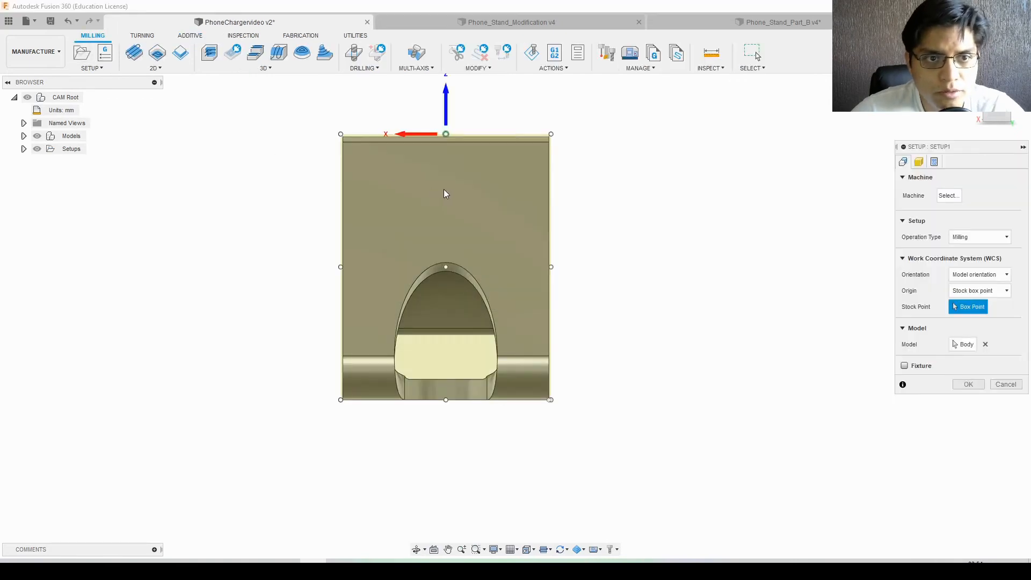
key("Escape")
Create an additive setup for the phone stand with the Creality Ender 3 Pro and the PLA 1.75mm, 0.4mm Nozzle print setting
left_click(197, 36)
left_click(82, 53)
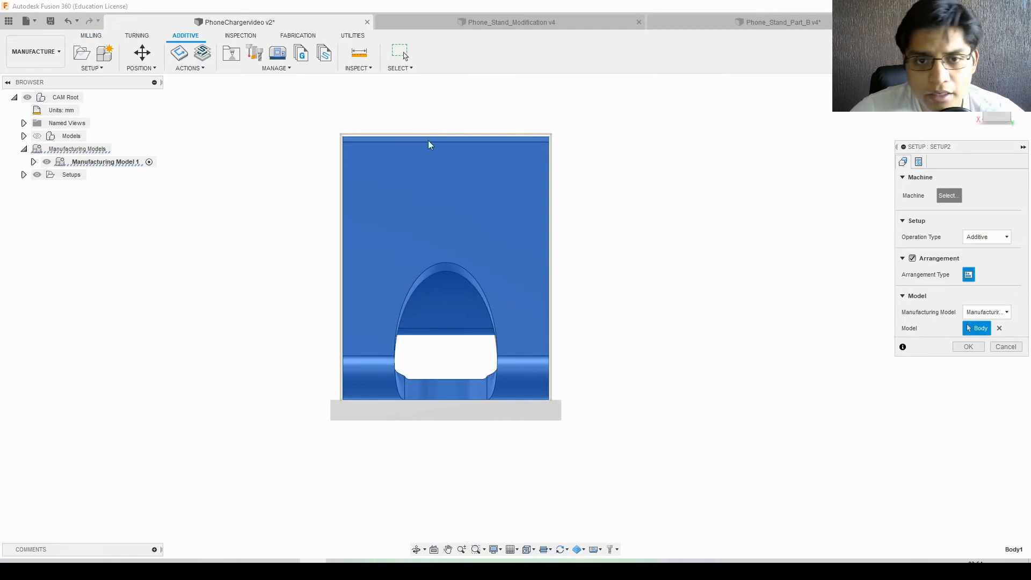
left_click(483, 166)
left_click(718, 437)
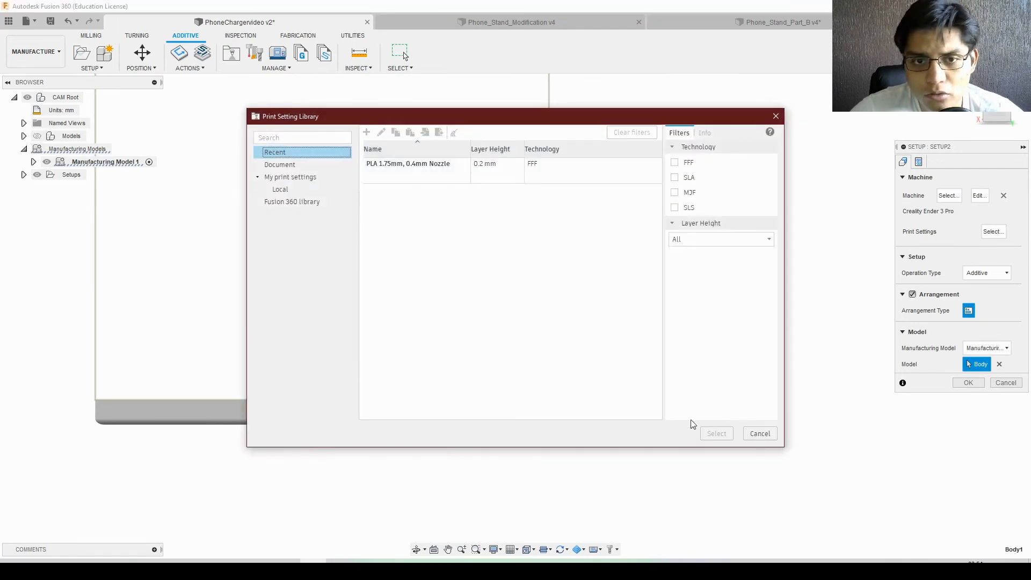
left_click(391, 170)
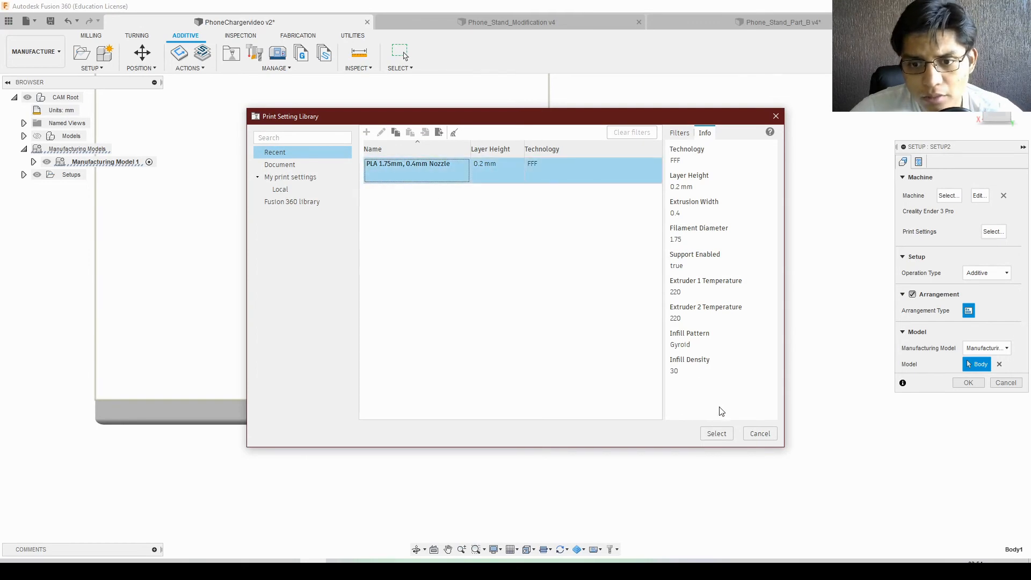
left_click(716, 434)
Generate the additive toolpath for the phone stand's new setup
middle_click_drag(736, 393, 619, 335, "shift")
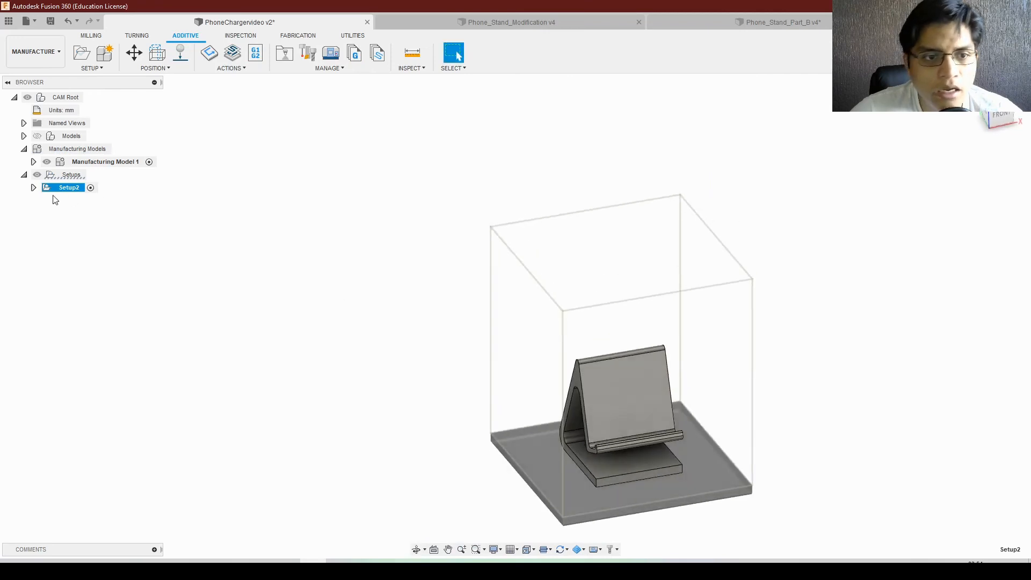
left_click(33, 187)
right_click(85, 226)
left_click(132, 257)
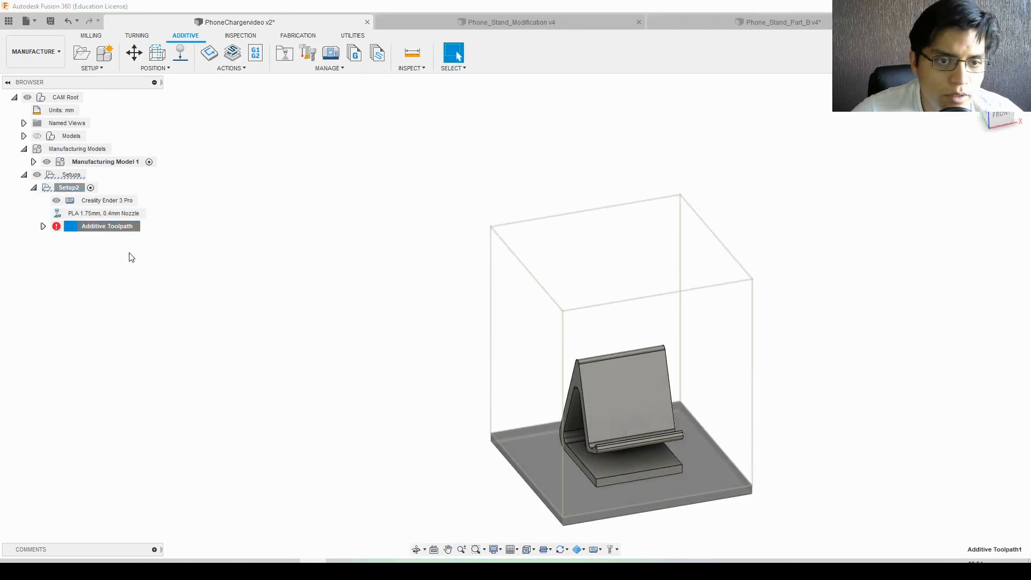
Examine the phone stand on the build plate from the side, checking its sloped walls and the overhanging phone ledge
scroll(598, 379, "down", 1)
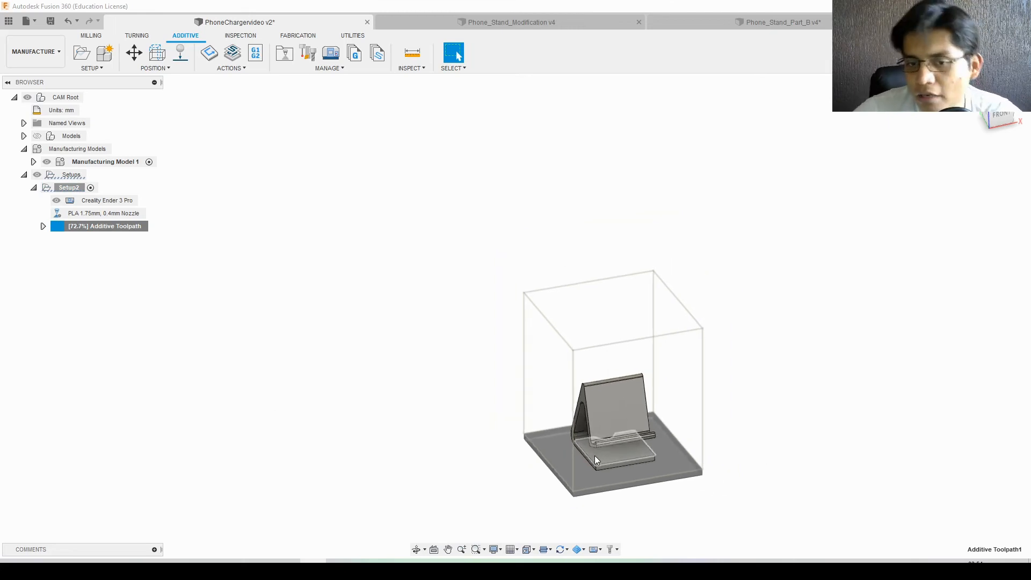
scroll(579, 429, "up", 1)
scroll(562, 428, "down", 3)
middle_click_drag(663, 453, 721, 435, "shift")
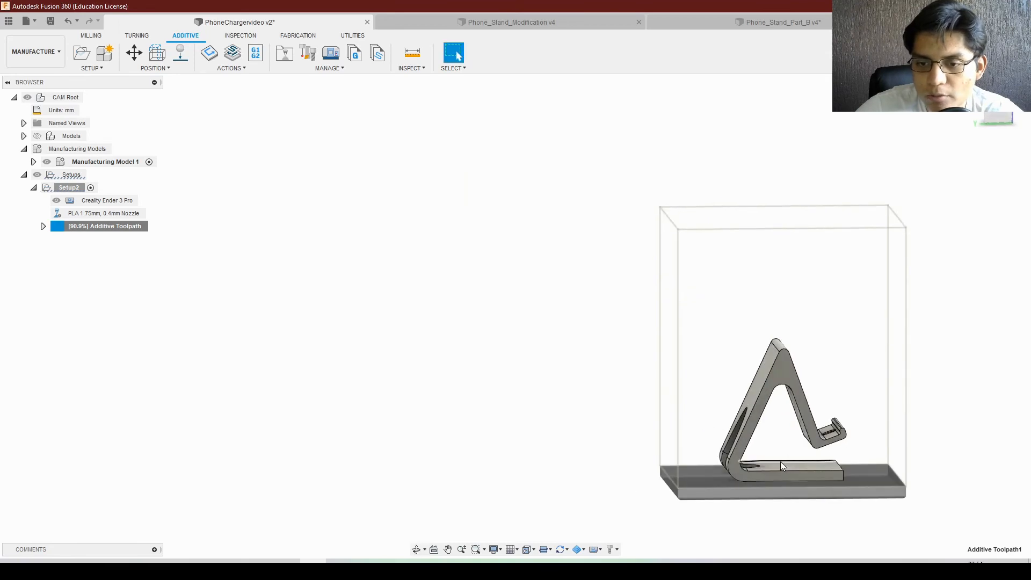
middle_click_drag(791, 430, 760, 394, "shift")
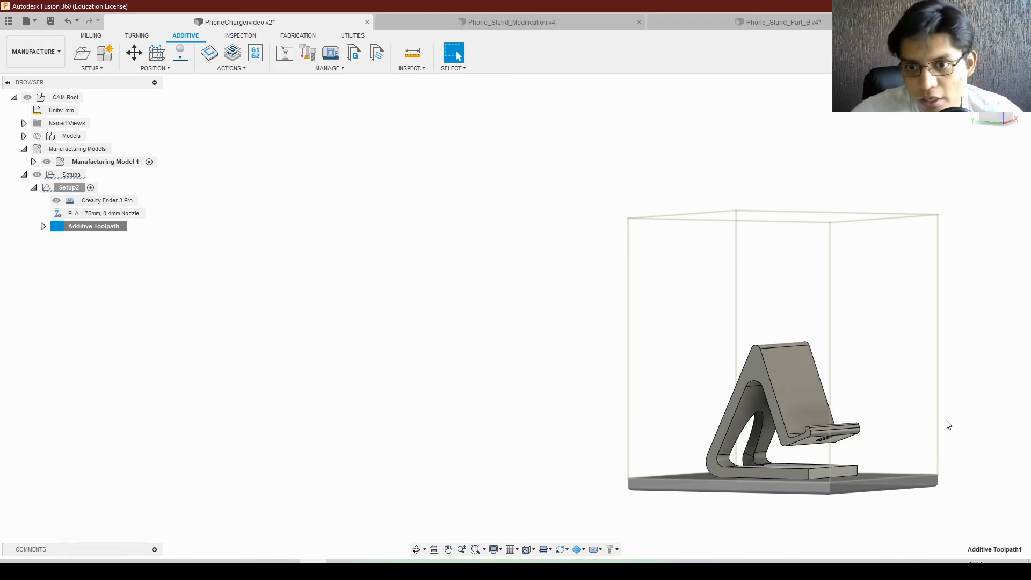
Check the phone stand's print time and start simulating its additive toolpath
left_click(43, 226)
left_click(69, 238)
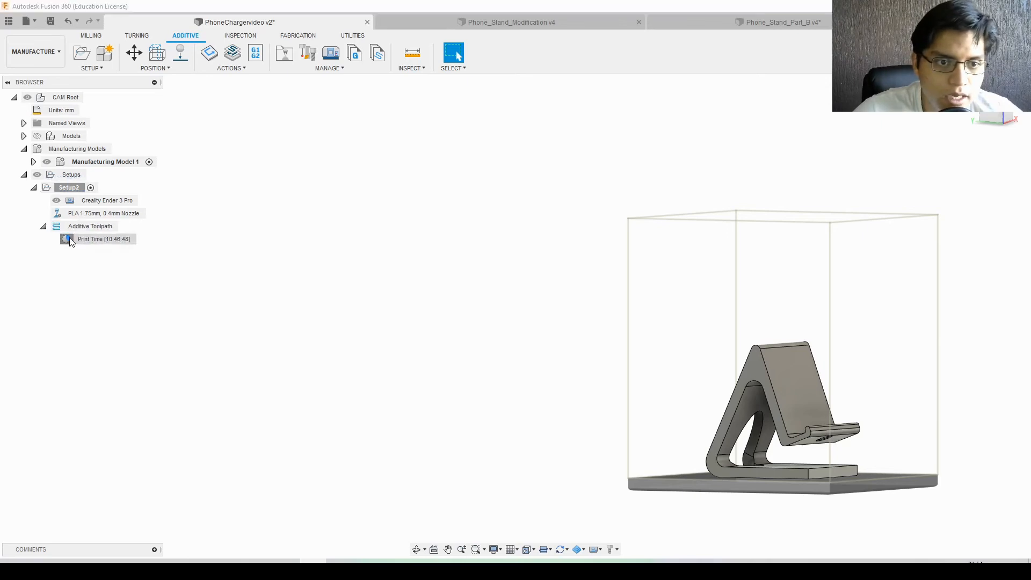
left_click(232, 58)
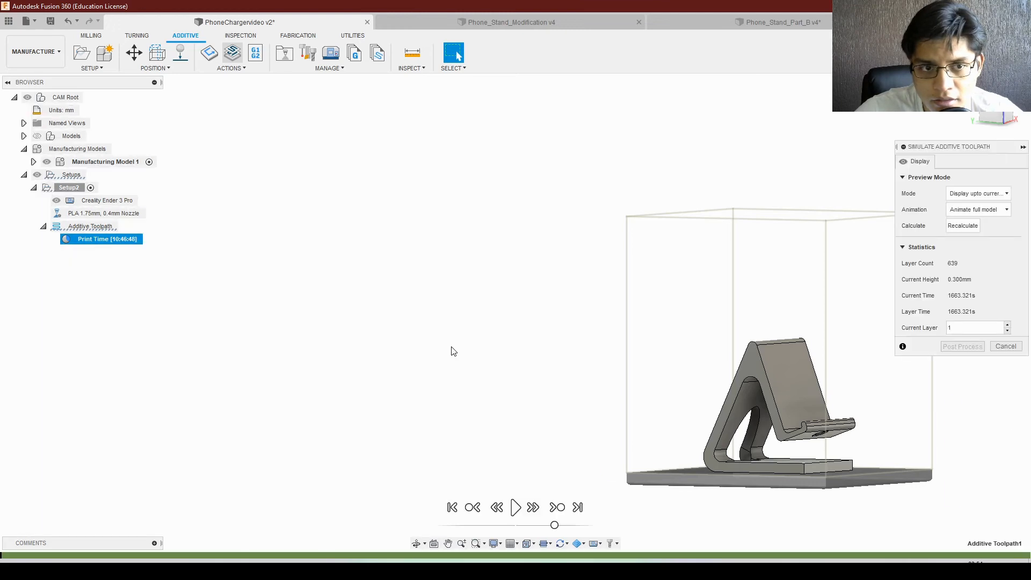
Simulate the phone stand's print up to layer 601 and examine the supports under the arch and phone ledge from both sides
middle_click_drag(599, 243, 362, 258)
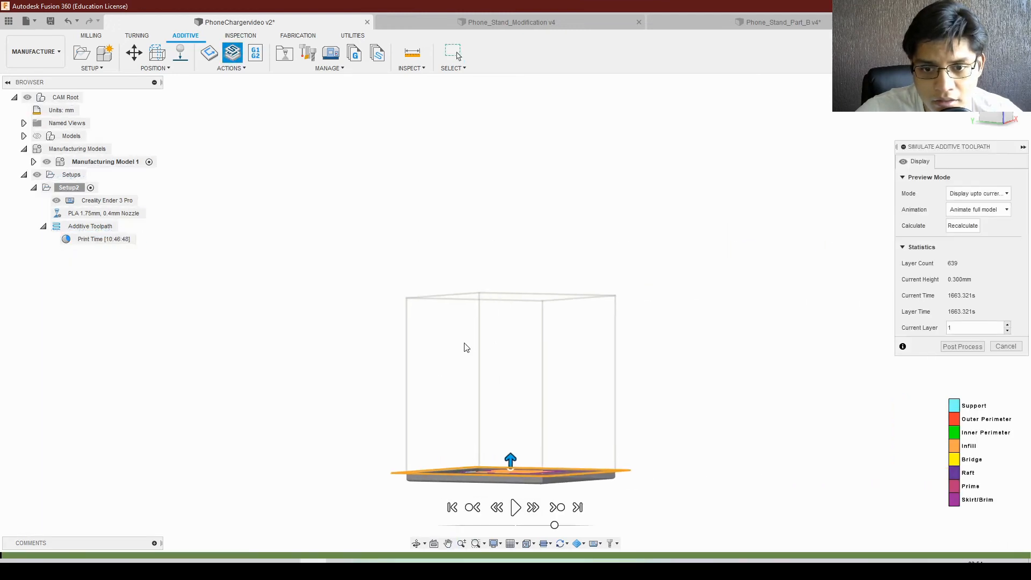
middle_click_drag(464, 345, 446, 400, "shift")
left_click_drag(510, 457, 507, 379)
middle_click_drag(392, 450, 419, 429, "shift")
scroll(499, 400, "up", 5)
scroll(499, 400, "up", 5)
middle_click_drag(442, 364, 386, 327, "shift")
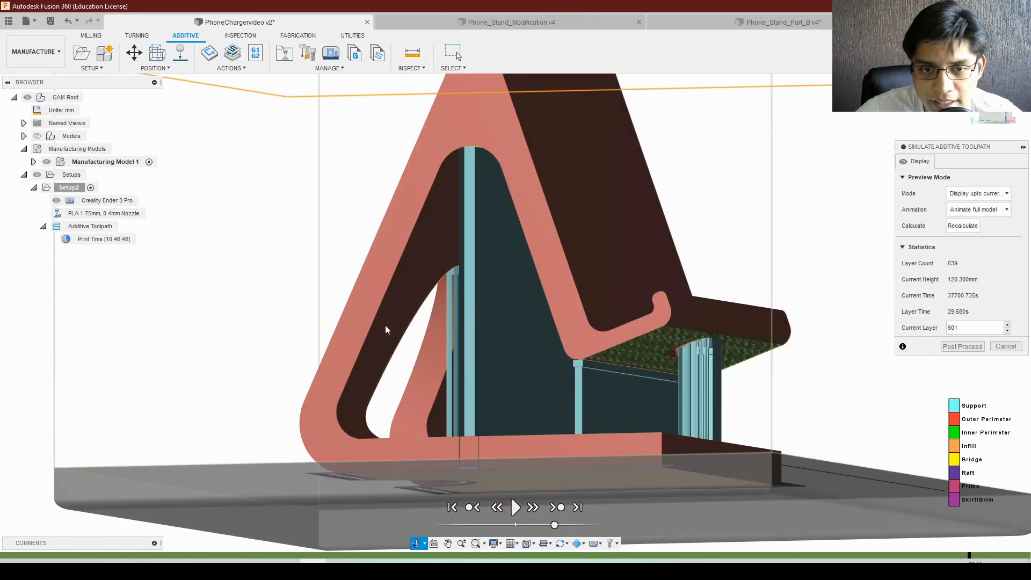
middle_click_drag(370, 375, 230, 382, "shift")
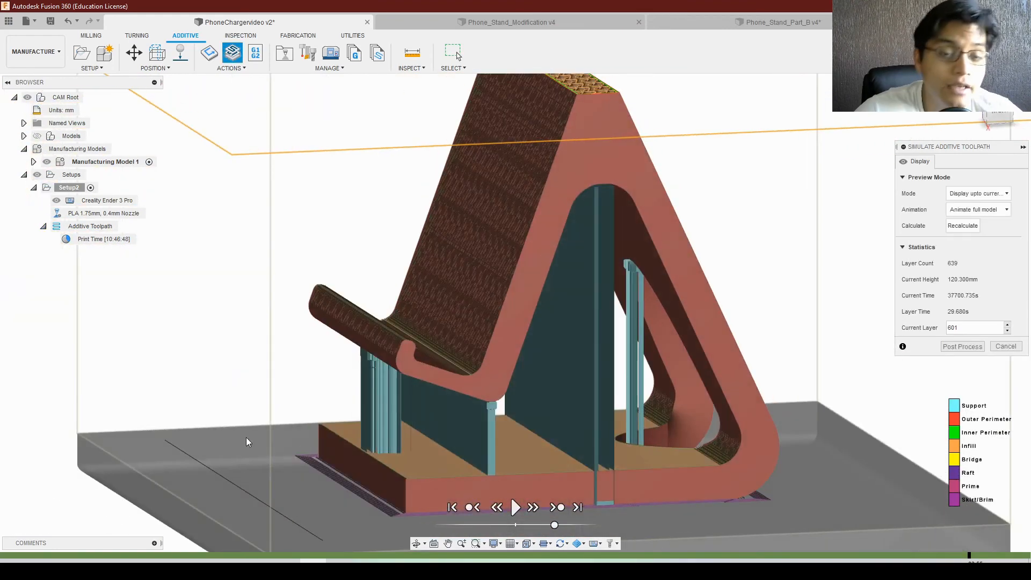
Advance the toolpath simulation to layer 639 and view the complete stand on the build plate
scroll(441, 363, "down", 2)
scroll(492, 241, "down", 1)
left_click_drag(482, 217, 482, 194)
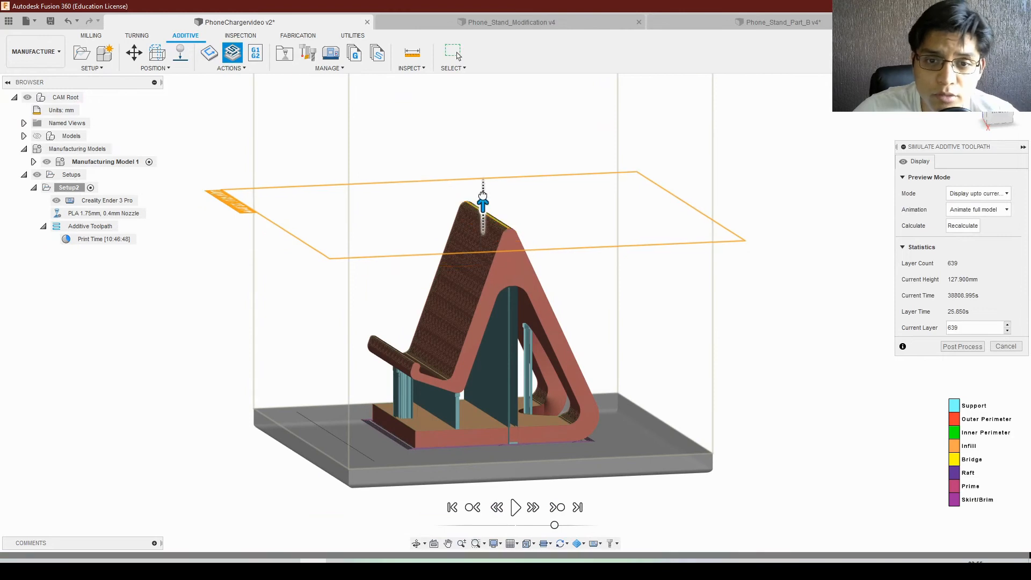
scroll(358, 431, "down", 3)
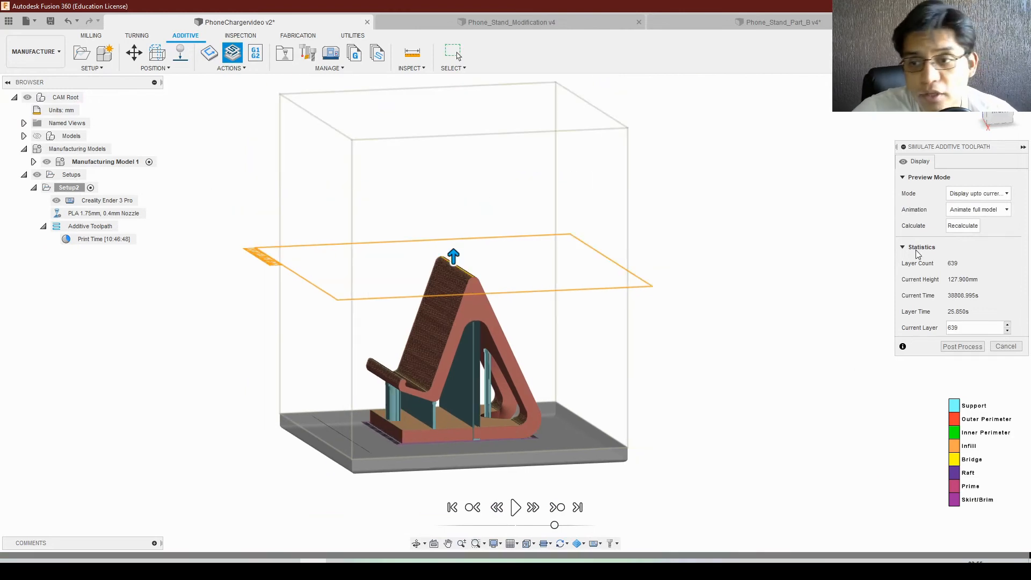
Lower the simulation to layer 526 to examine the infill pattern inside the sloped wall, and close the simulation
scroll(440, 276, "up", 3)
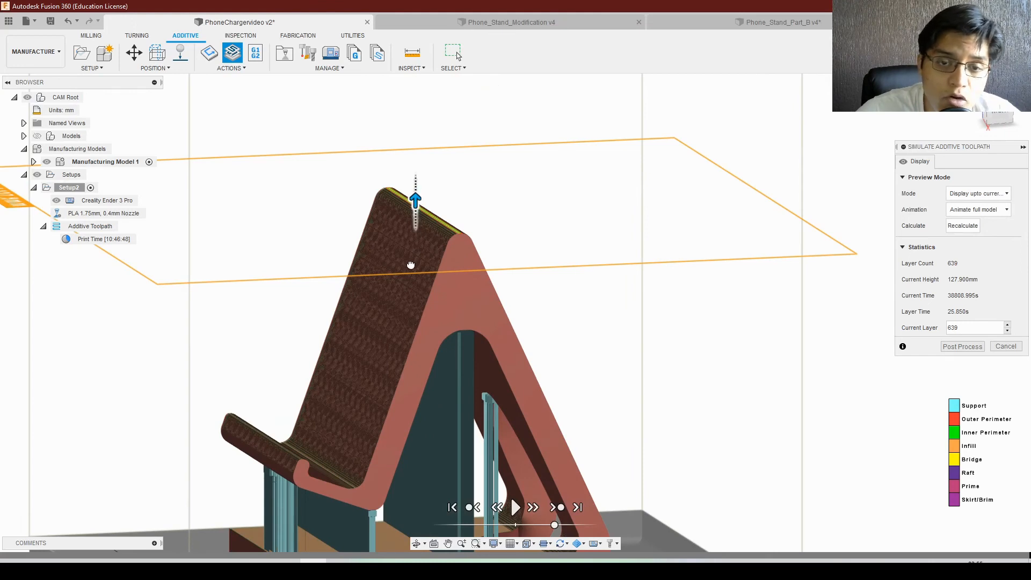
left_click_drag(411, 265, 445, 333)
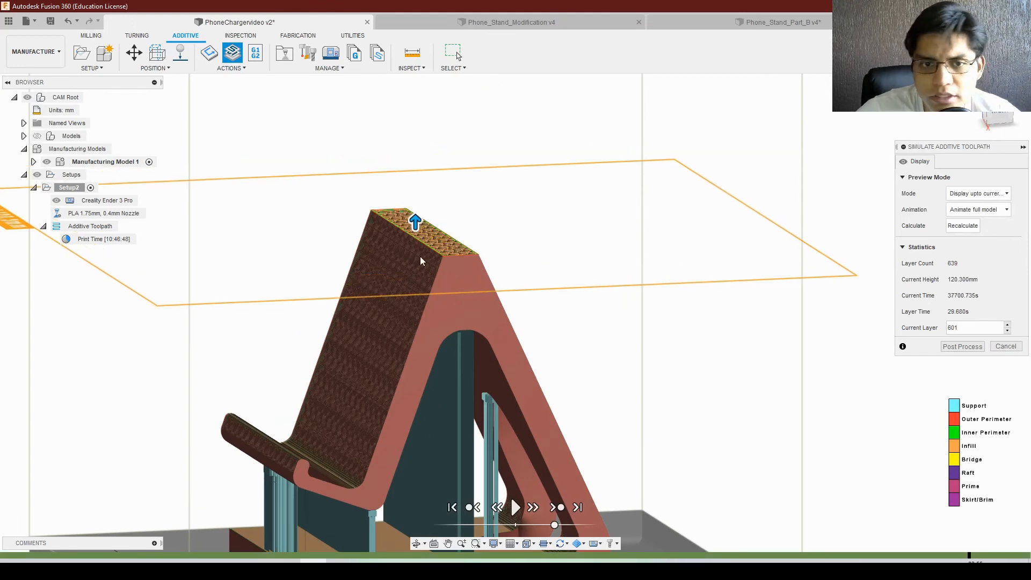
left_click_drag(416, 222, 437, 273)
middle_click_drag(363, 349, 453, 342, "shift")
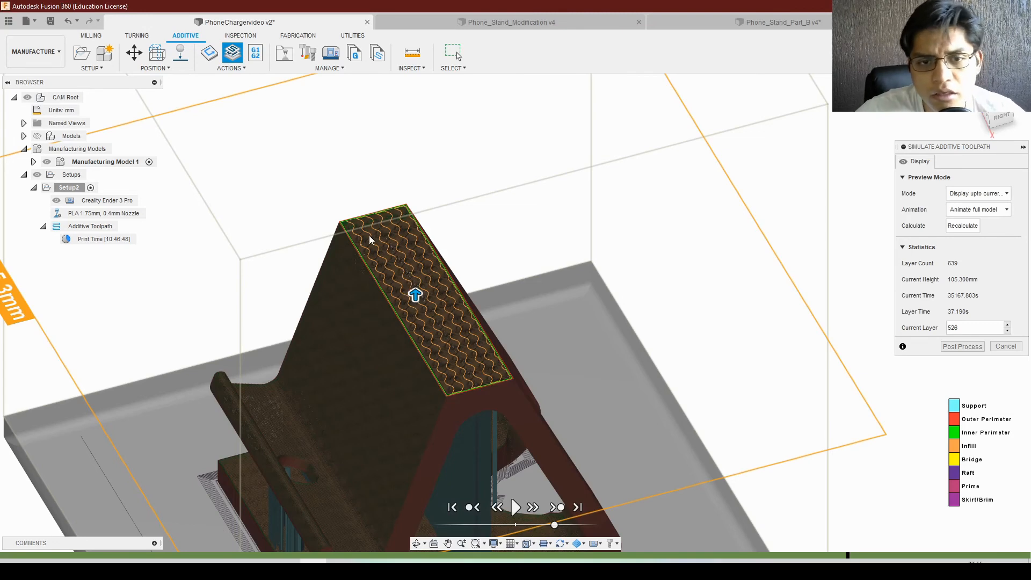
left_click(1000, 347)
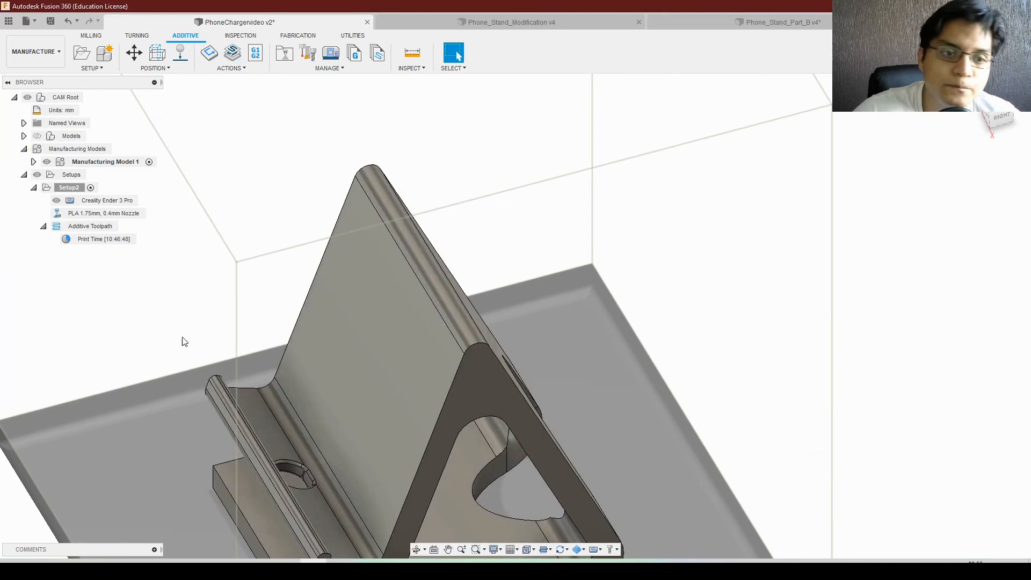
Rotate the phone stand about the Y axis so that it lies on its side with the triangular profile facing up
left_click(129, 58)
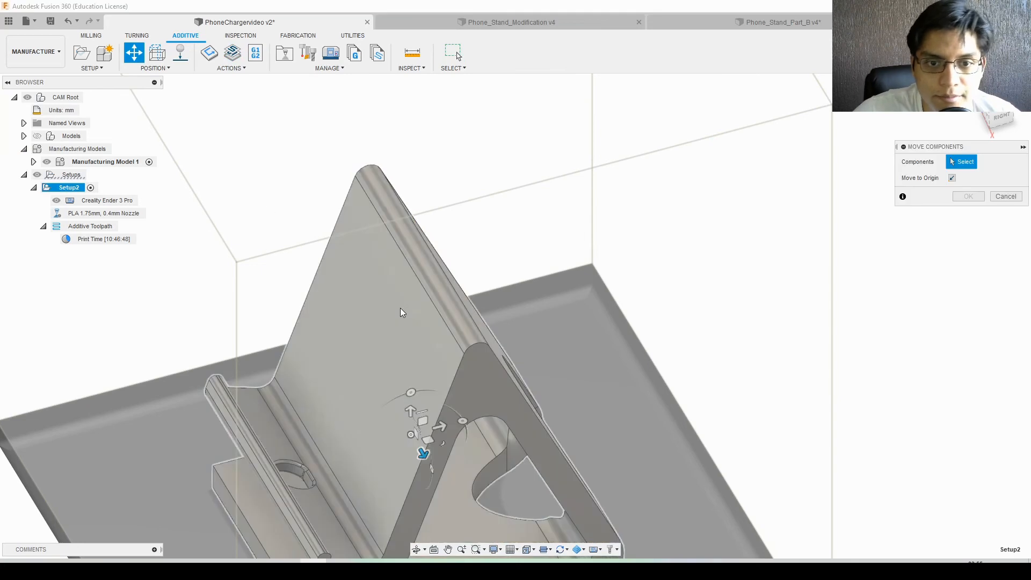
left_click(402, 310)
scroll(606, 424, "down", 1)
middle_click_drag(612, 409, 702, 355)
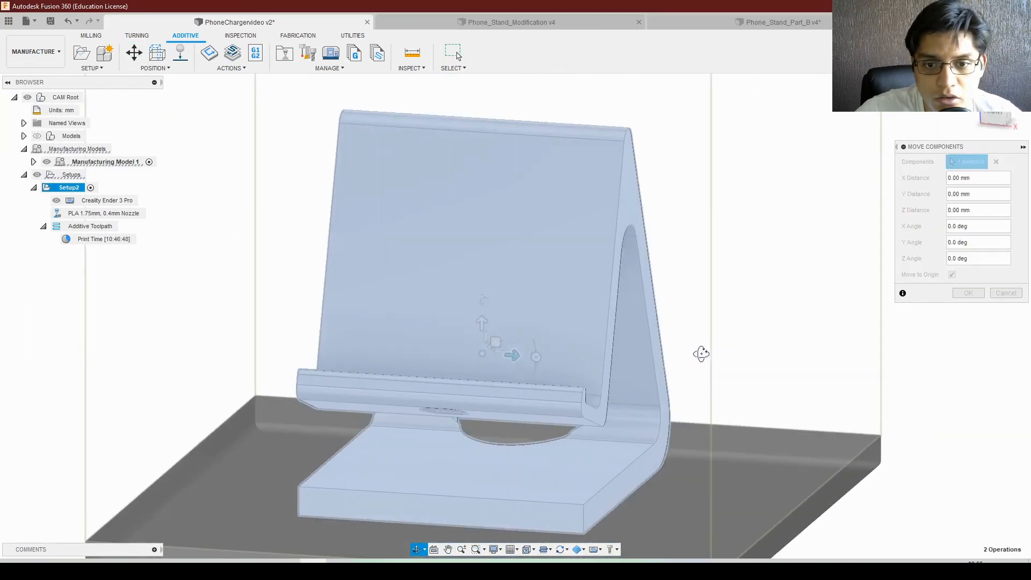
left_click_drag(538, 357, 481, 299)
left_click(970, 349)
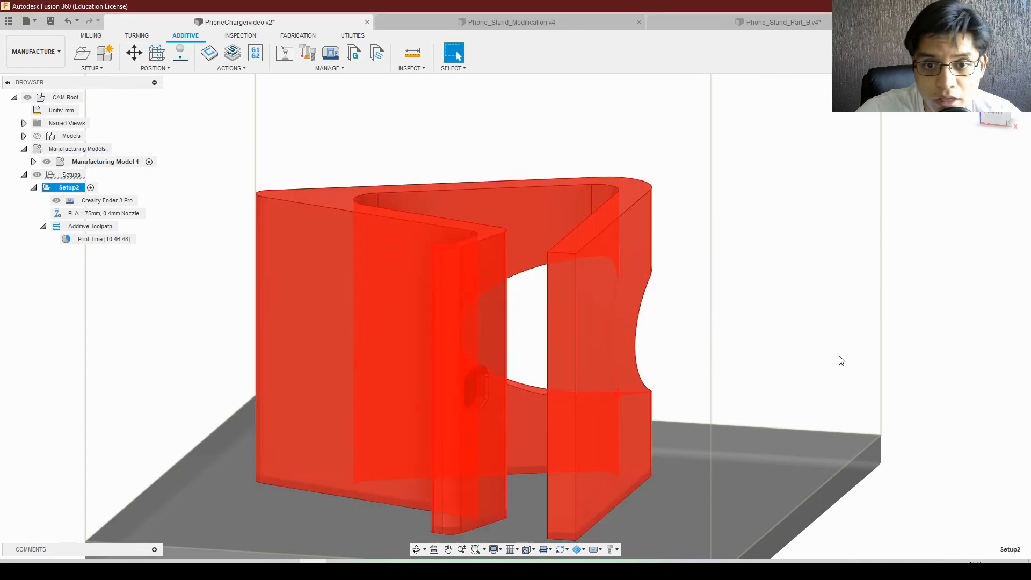
Place the sideways phone stand onto the printer's platform
scroll(444, 375, "down", 3)
middle_click_drag(445, 376, 527, 339, "shift")
left_click(401, 333)
left_click(173, 125)
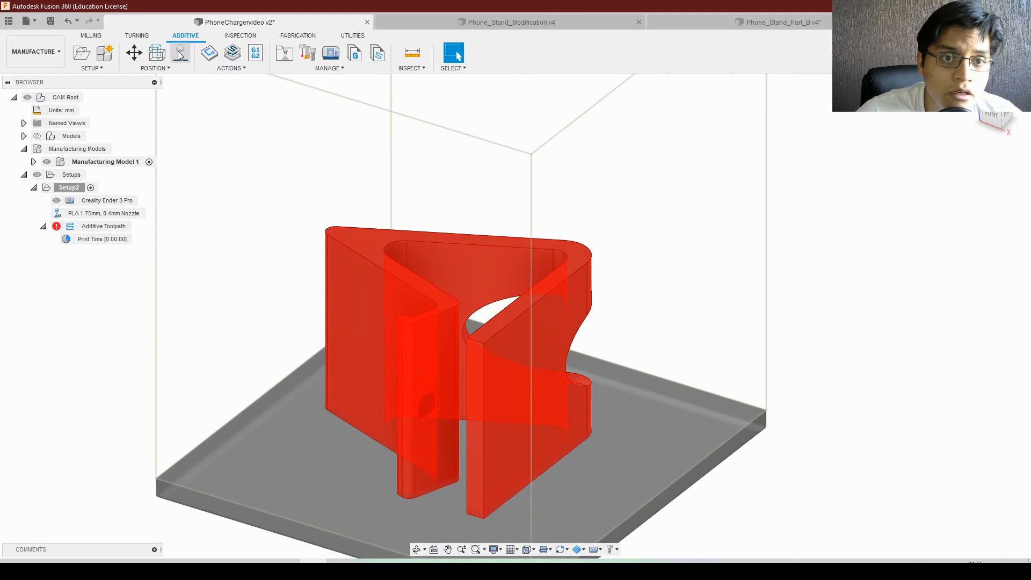
left_click(180, 53)
left_click(446, 320)
key("Return")
scroll(486, 488, "down", 3)
middle_click_drag(334, 441, 384, 403, "shift")
left_click(279, 188)
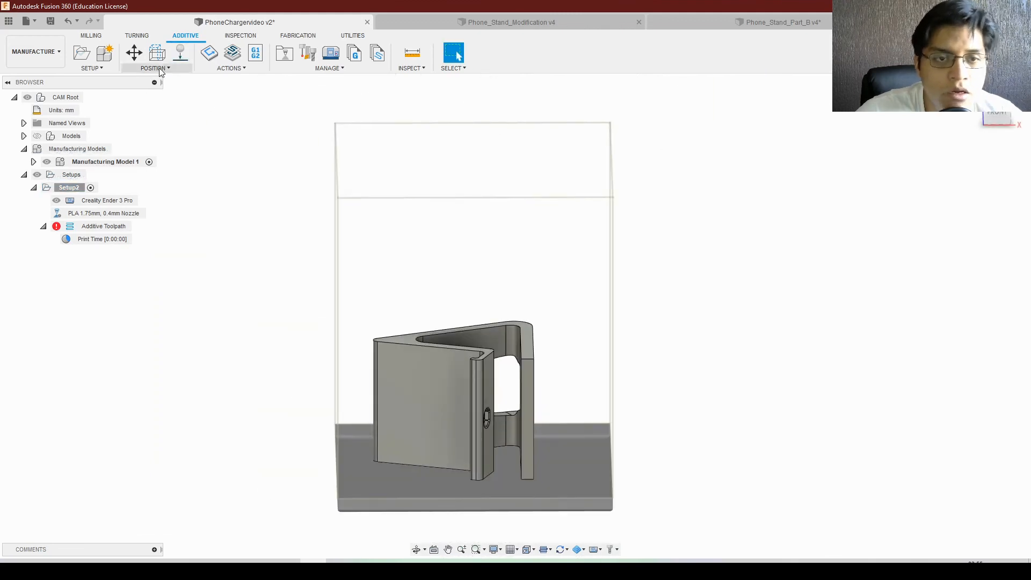
Generate the additive toolpath for the sideways phone stand
right_click(99, 230)
left_click(129, 238)
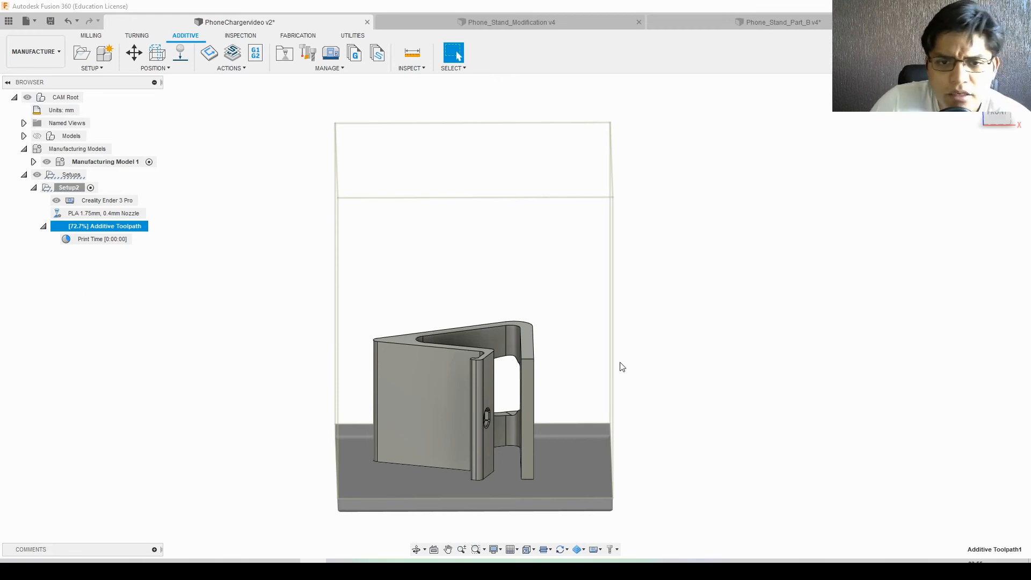
left_click(1004, 115)
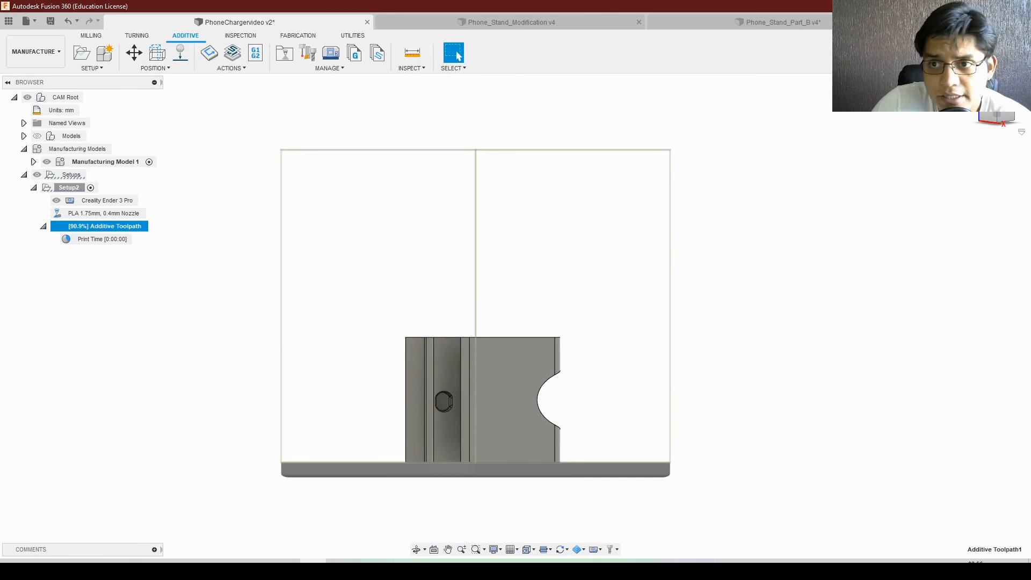
left_click(1002, 118)
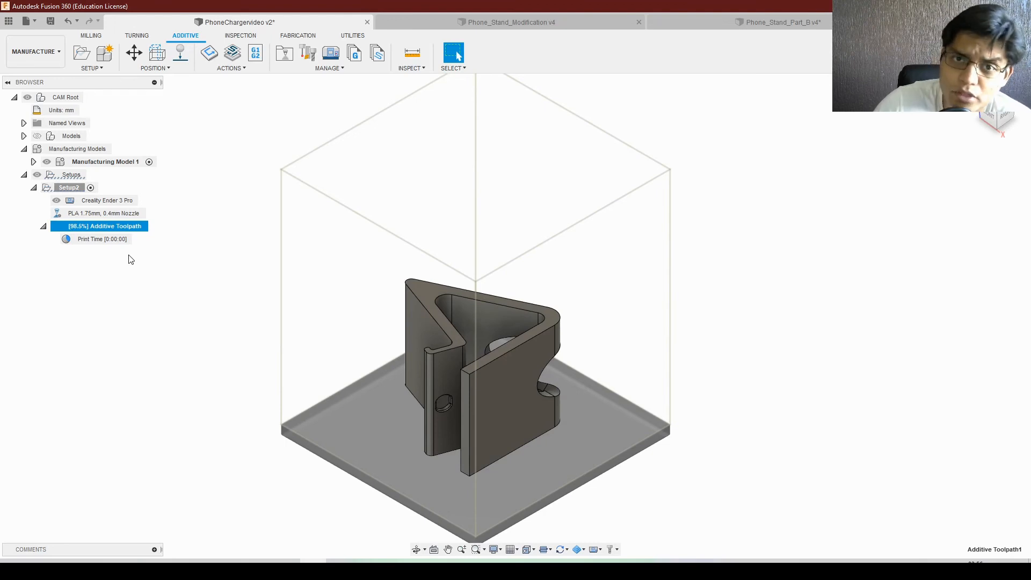
Check the sideways stand's print time and simulate its additive toolpath up to layer 500, closing the simulation
left_click(101, 239)
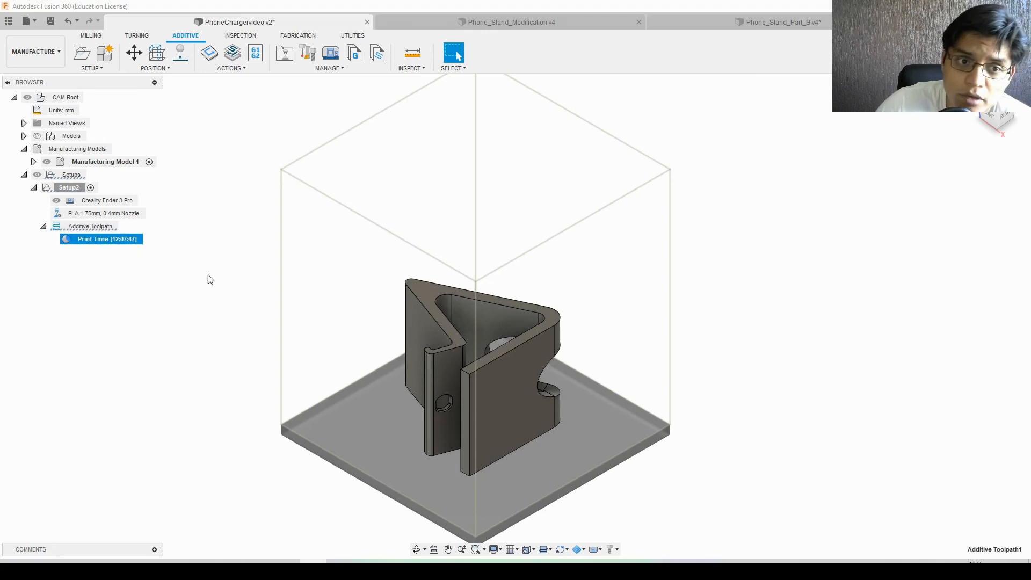
right_click(100, 245)
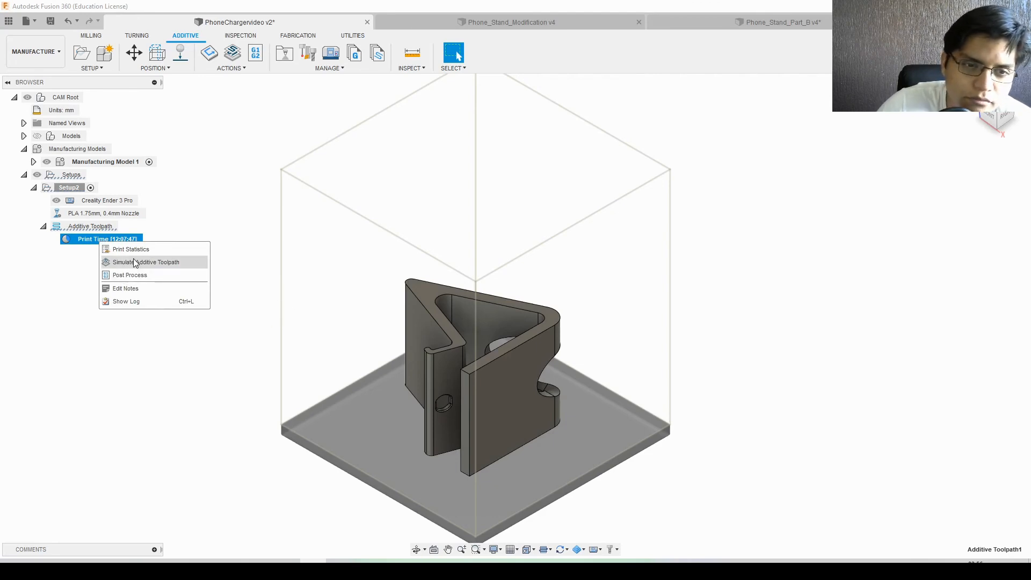
left_click(178, 268)
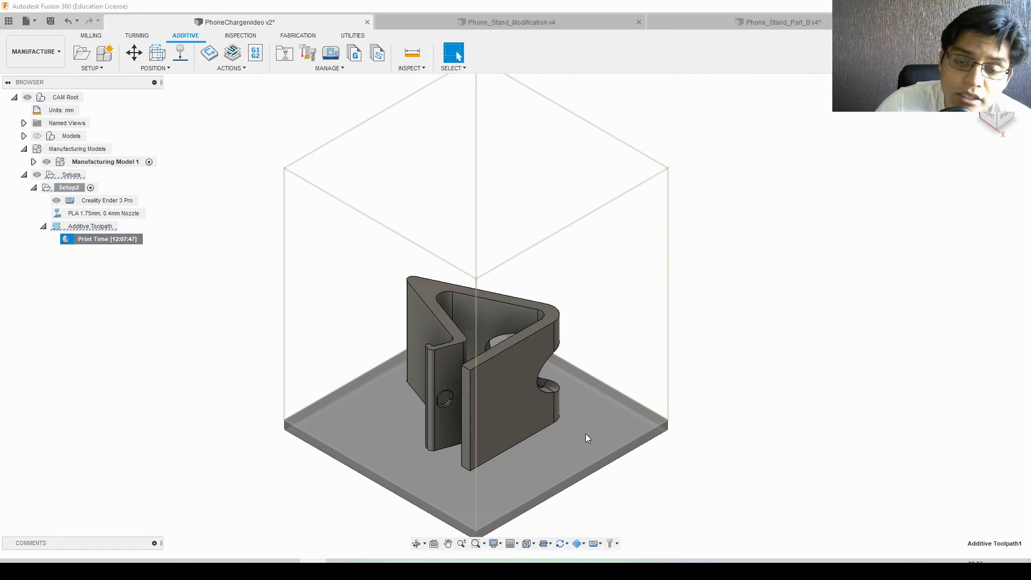
left_click_drag(478, 410, 482, 342)
left_click_drag(484, 338, 489, 301)
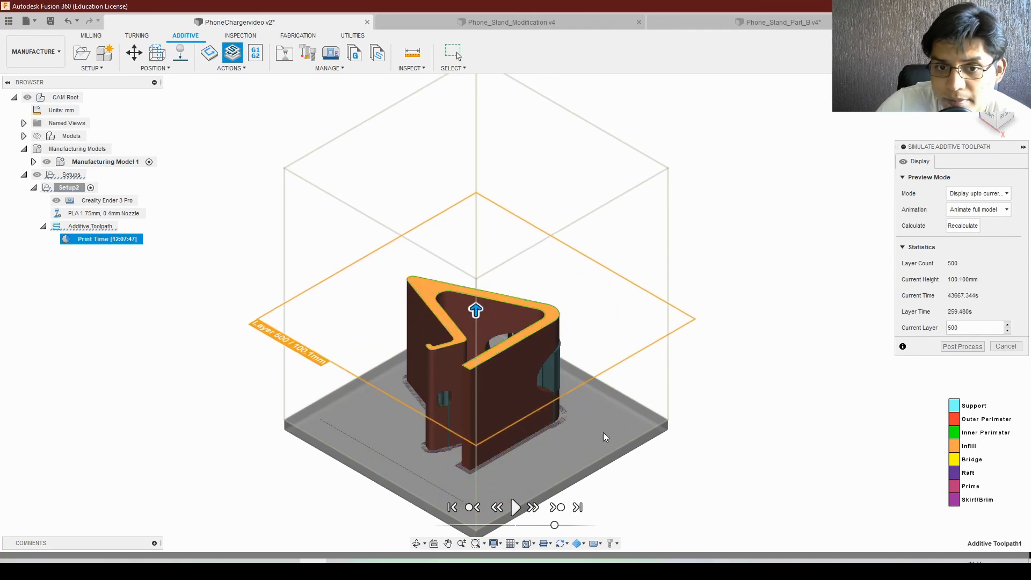
scroll(605, 436, "down", 3)
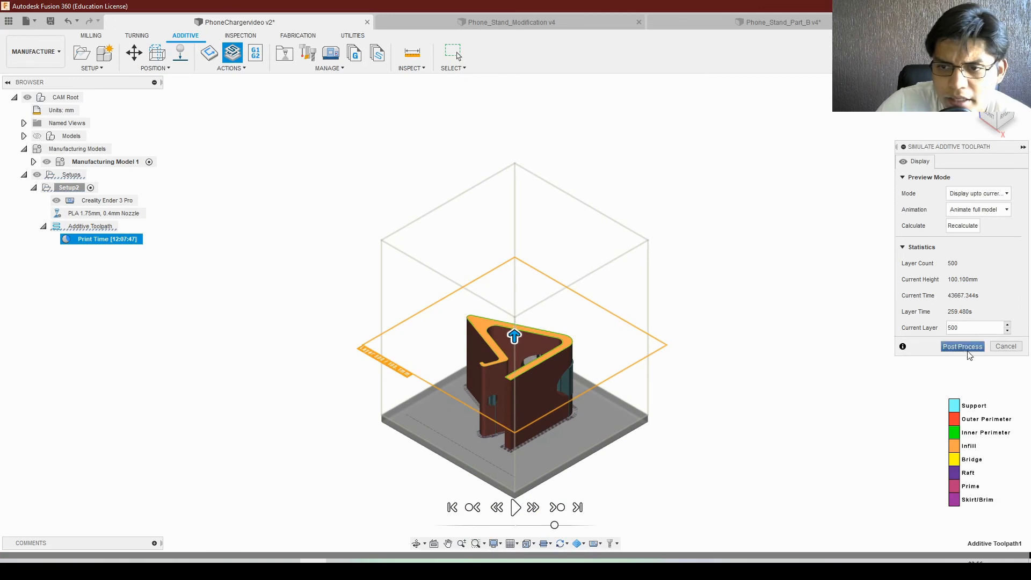
left_click(1006, 347)
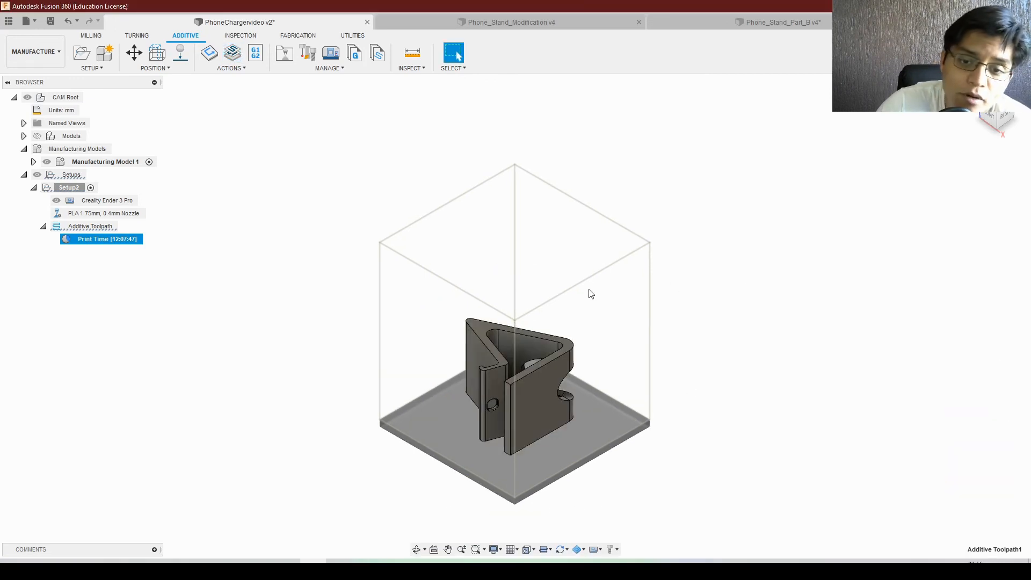
Rotate the phone stand about 95 degrees around the Y axis back to its upright orientation
left_click(989, 117)
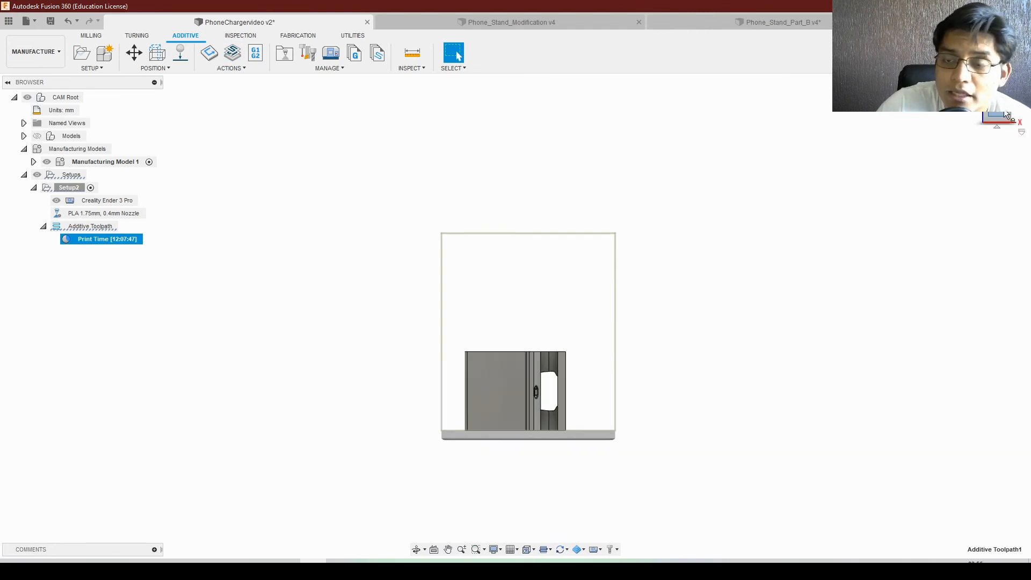
middle_click_drag(681, 331, 662, 379)
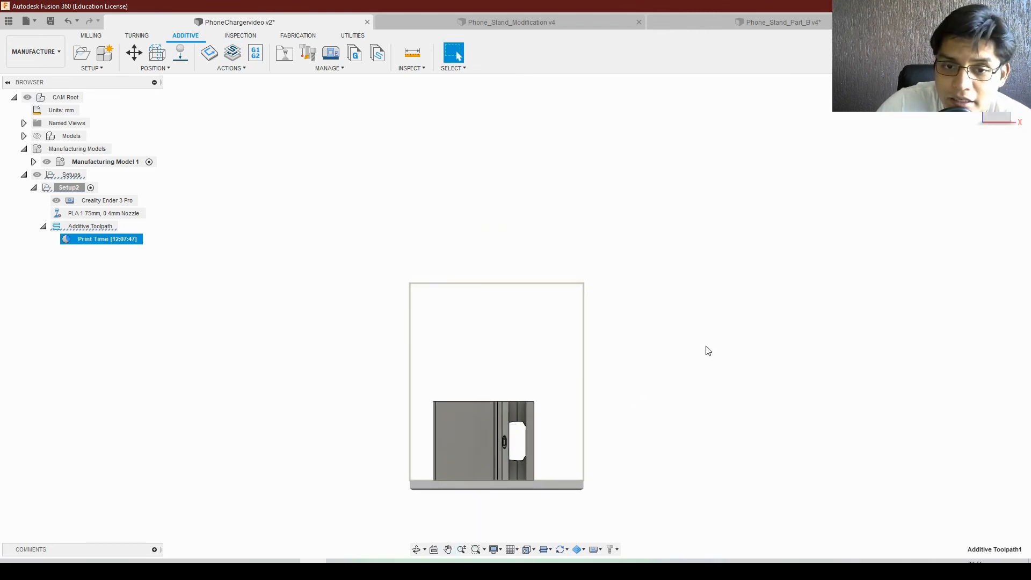
left_click(737, 253)
left_click(972, 85)
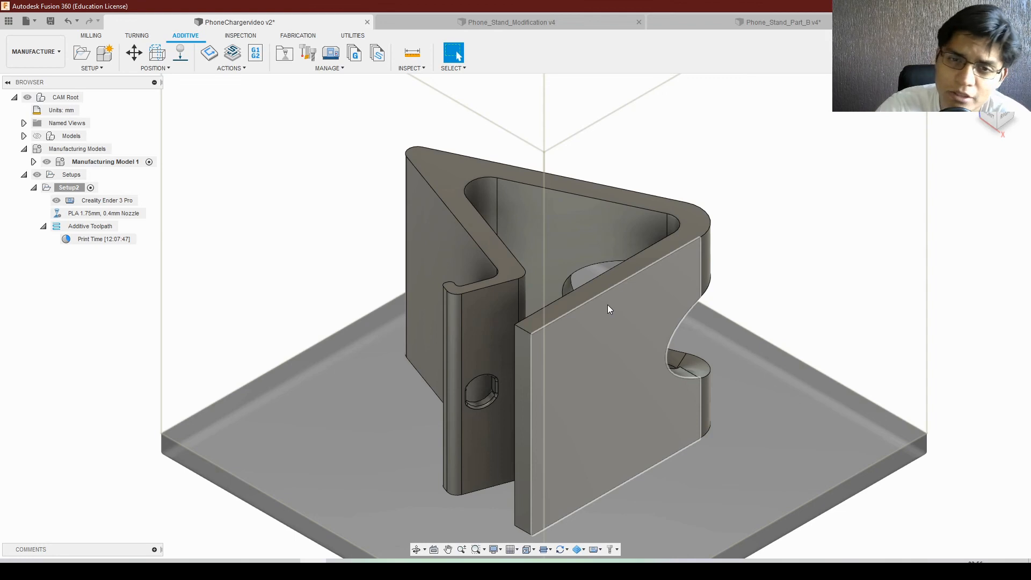
left_click(134, 52)
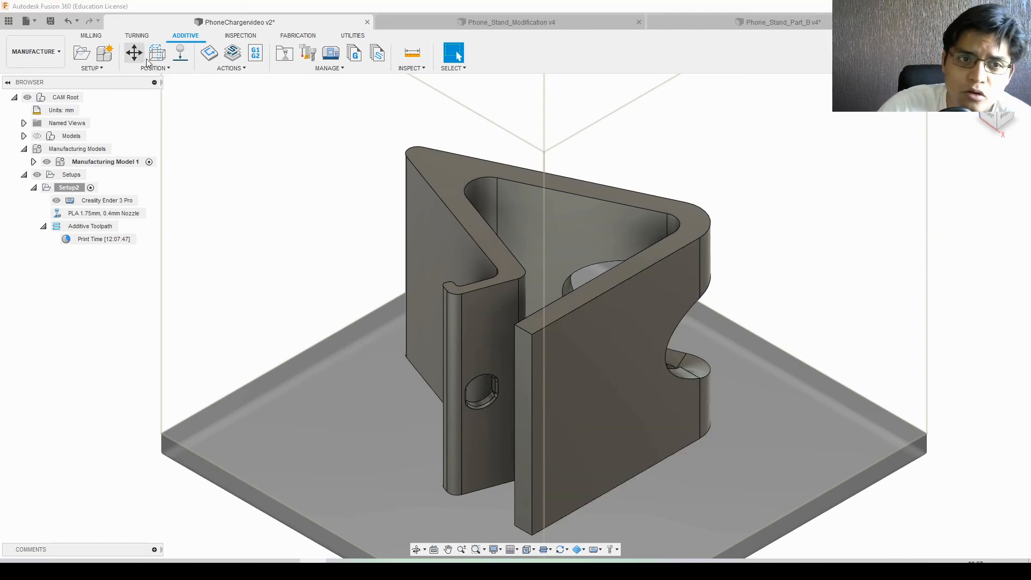
left_click_drag(542, 289, 582, 362)
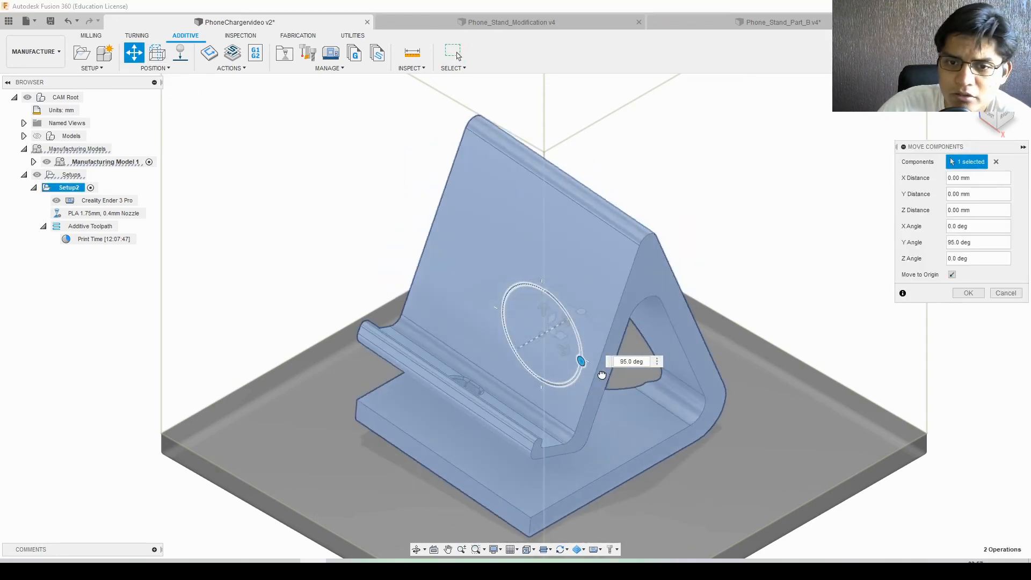
left_click(968, 350)
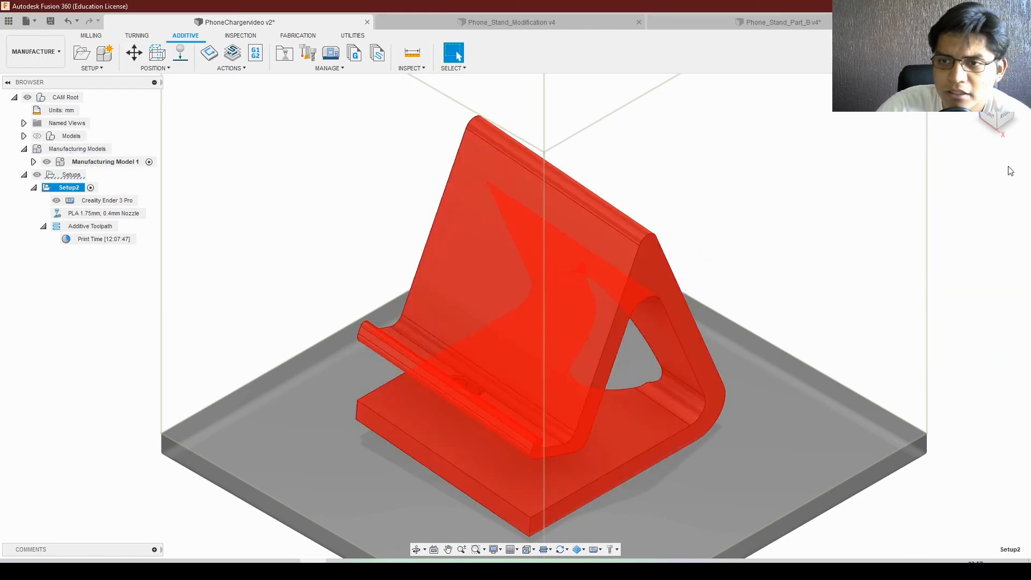
Check the upright phone stand's tilt against the build plate and place it onto the platform
left_click(1007, 117)
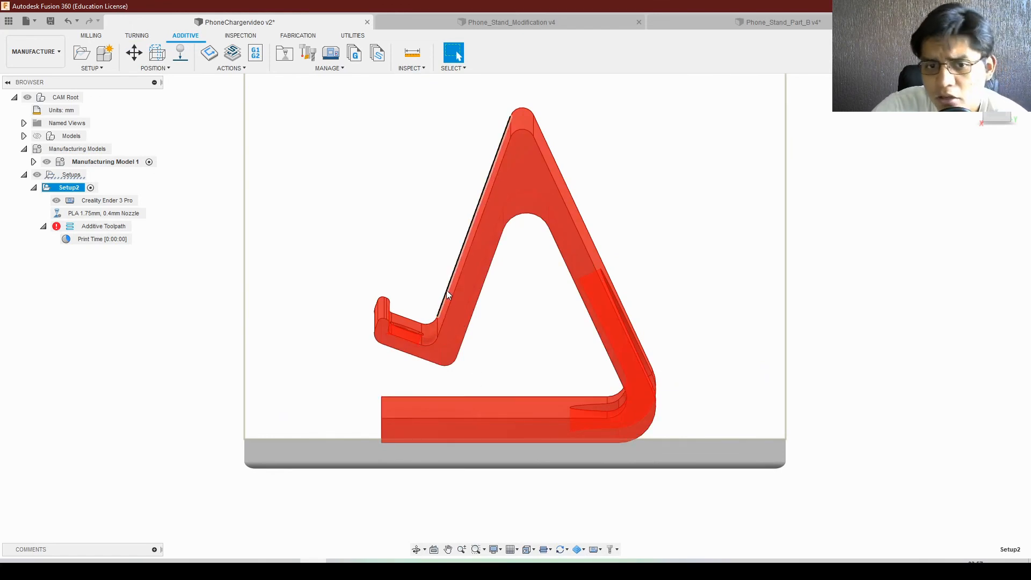
scroll(449, 282, "down", 3)
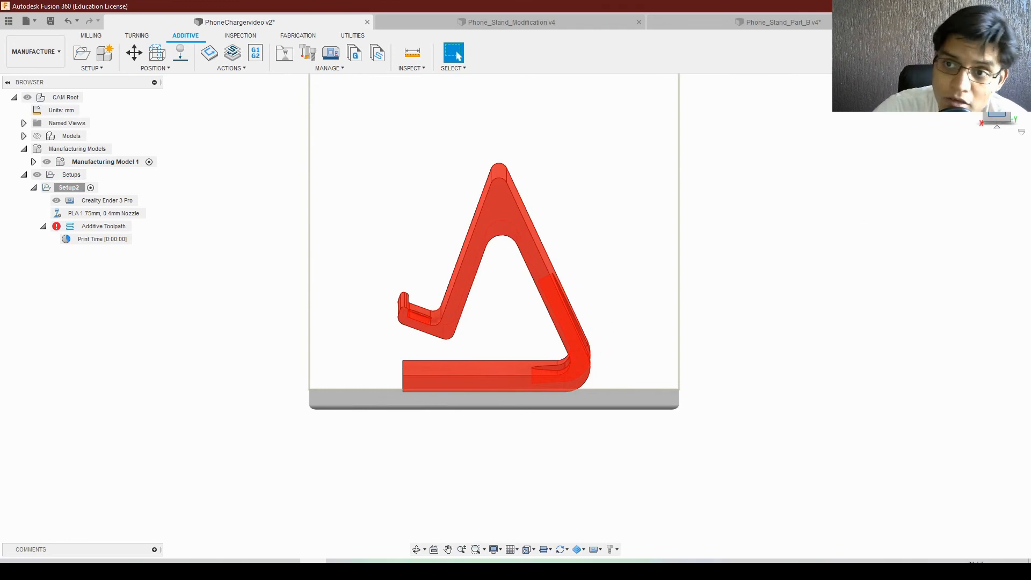
left_click(991, 113)
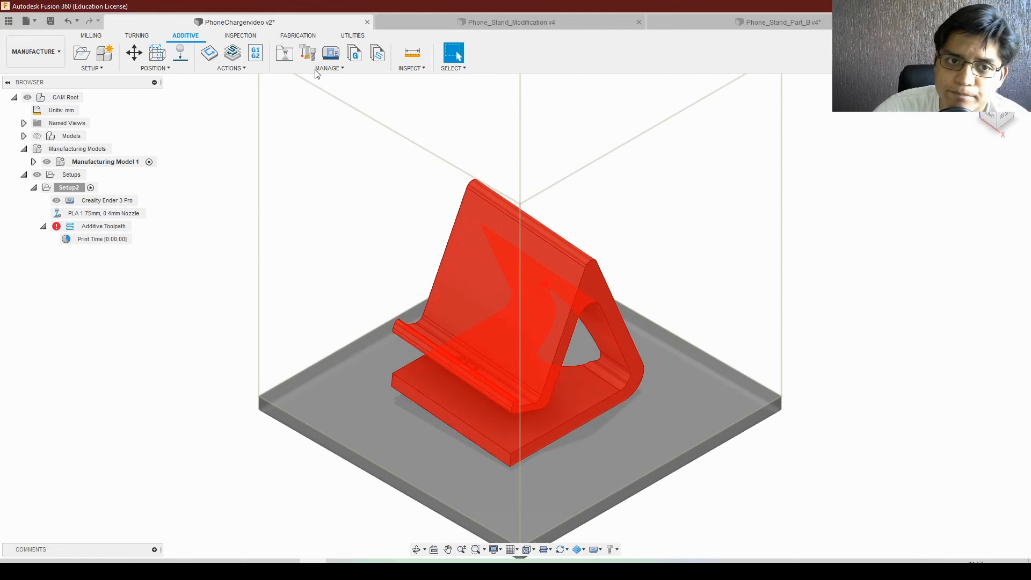
left_click(181, 53)
key("Return")
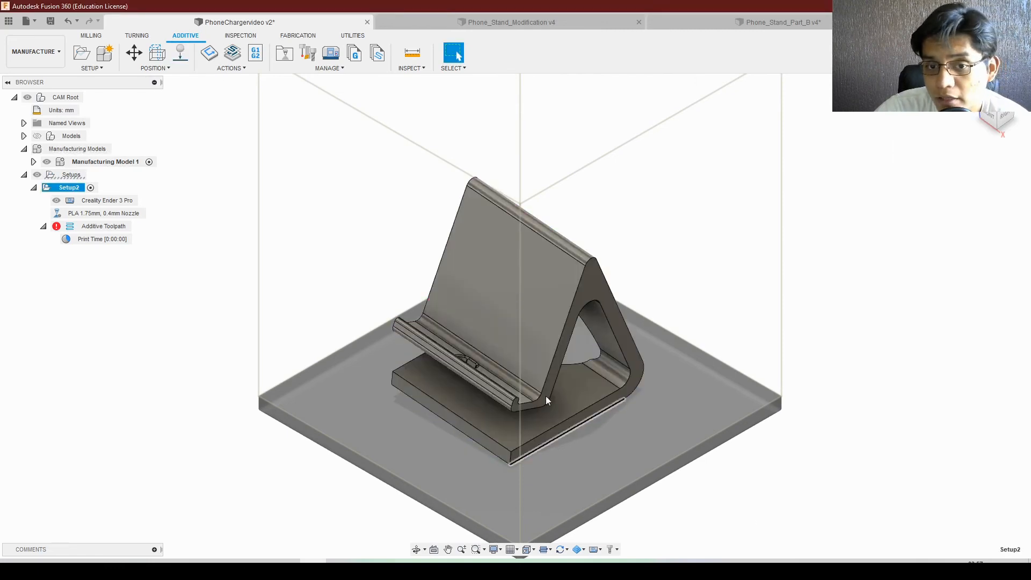
scroll(768, 502, "down", 3)
middle_click_drag(809, 338, 693, 314)
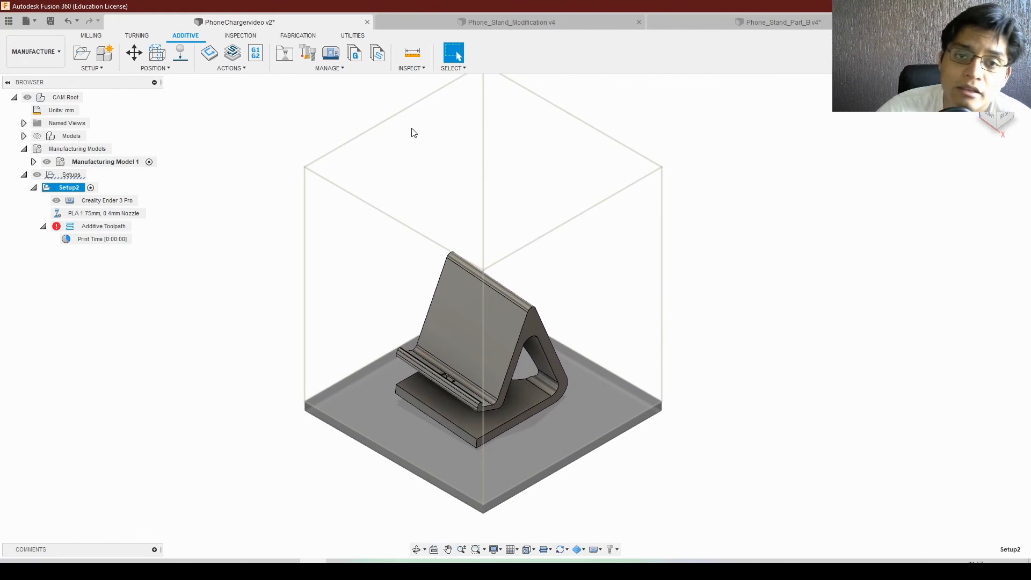
scroll(663, 338, "down", 3)
scroll(594, 329, "up", 3)
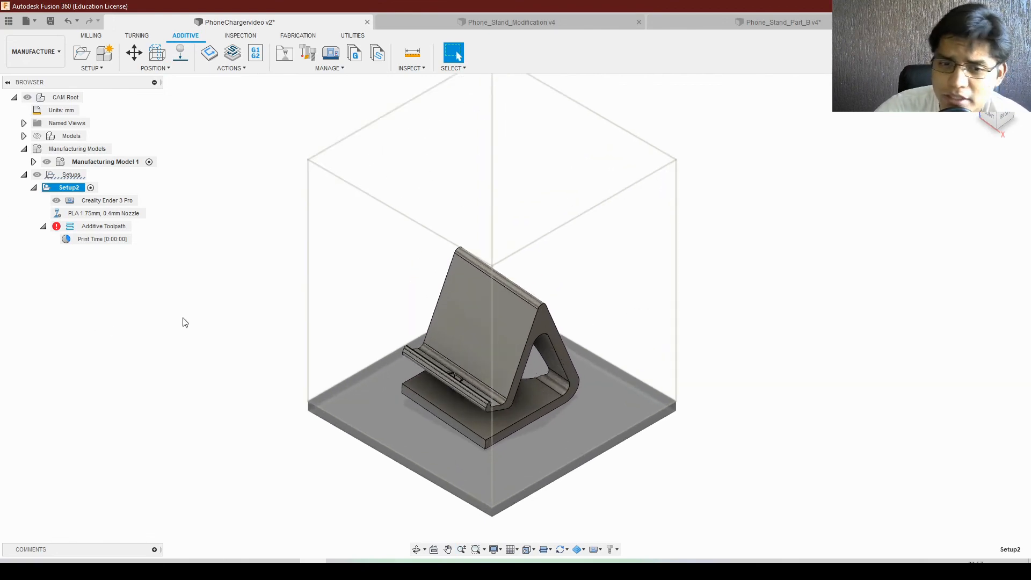
Rotate the phone stand slightly around the Y axis so its base is parallel to the build plate
left_click(989, 119)
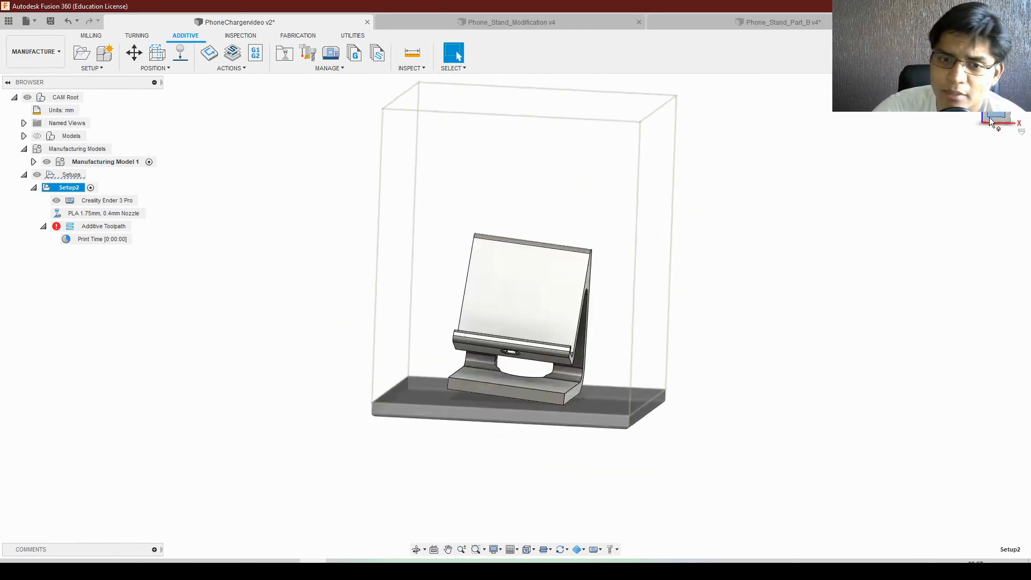
left_click(553, 259)
right_click(748, 352)
key("Escape")
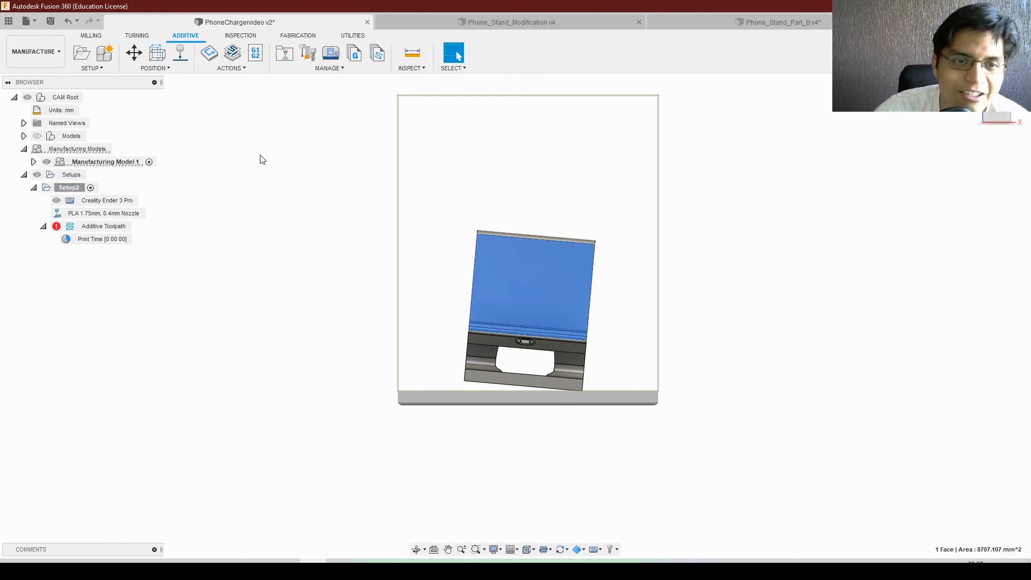
left_click(134, 52)
left_click(511, 308)
left_click_drag(584, 334, 584, 331)
key("Return")
Place the levelled phone stand onto the printer's platform
left_click(180, 54)
left_click(488, 278)
key("Return")
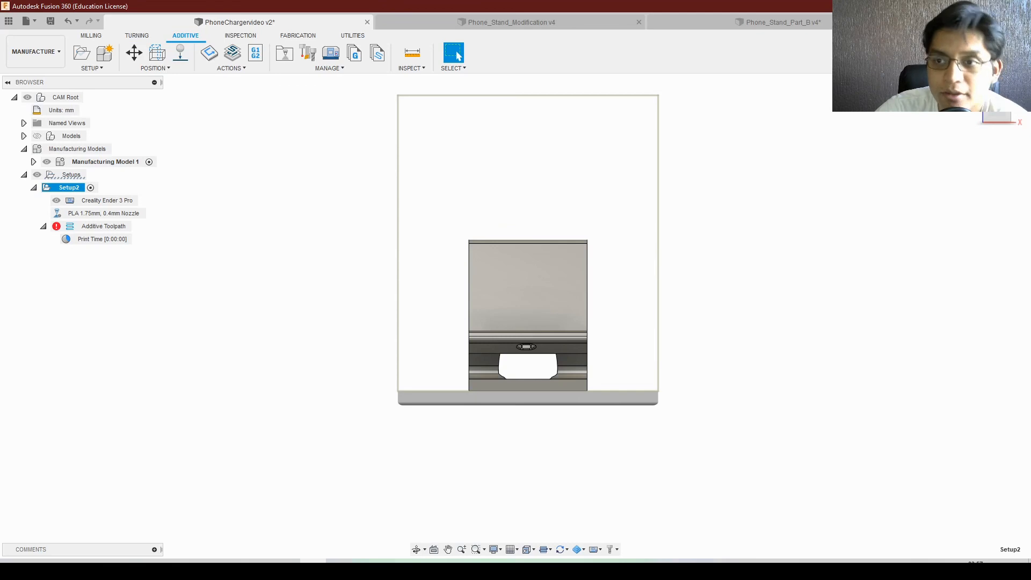
Examine the upright phone stand's placement and overhangs on the build plate from below, the front and the isometric view
left_click(1003, 126)
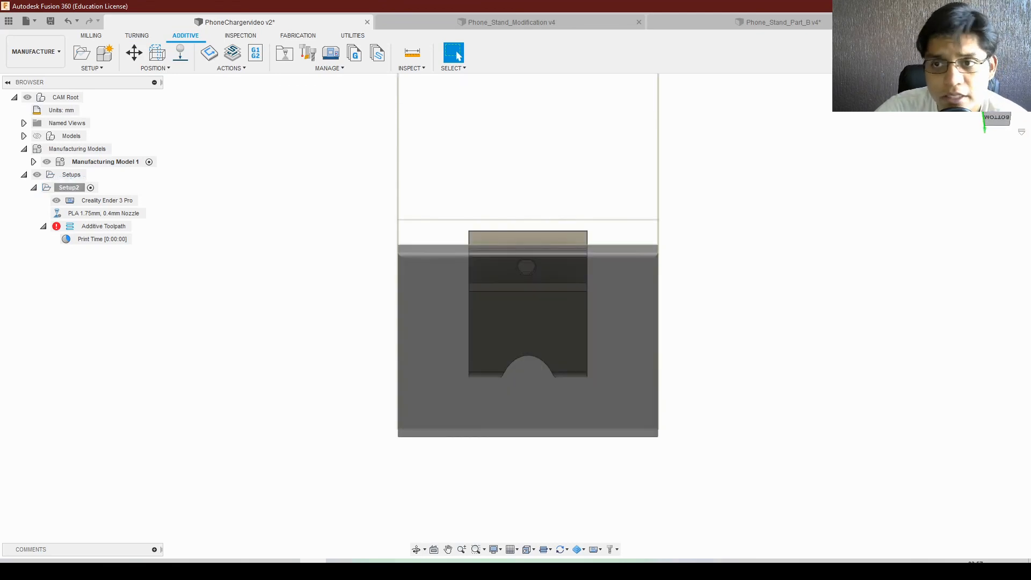
scroll(724, 456, "down", 4)
middle_click_drag(636, 452, 521, 380)
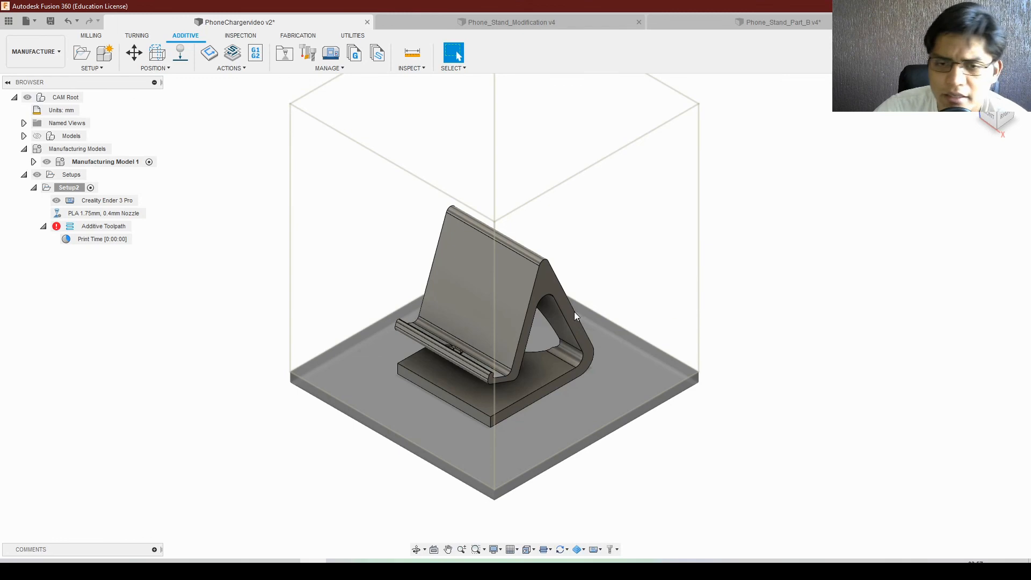
scroll(668, 445, "down", 2)
middle_click_drag(752, 465, 510, 359)
scroll(511, 361, "down", 1)
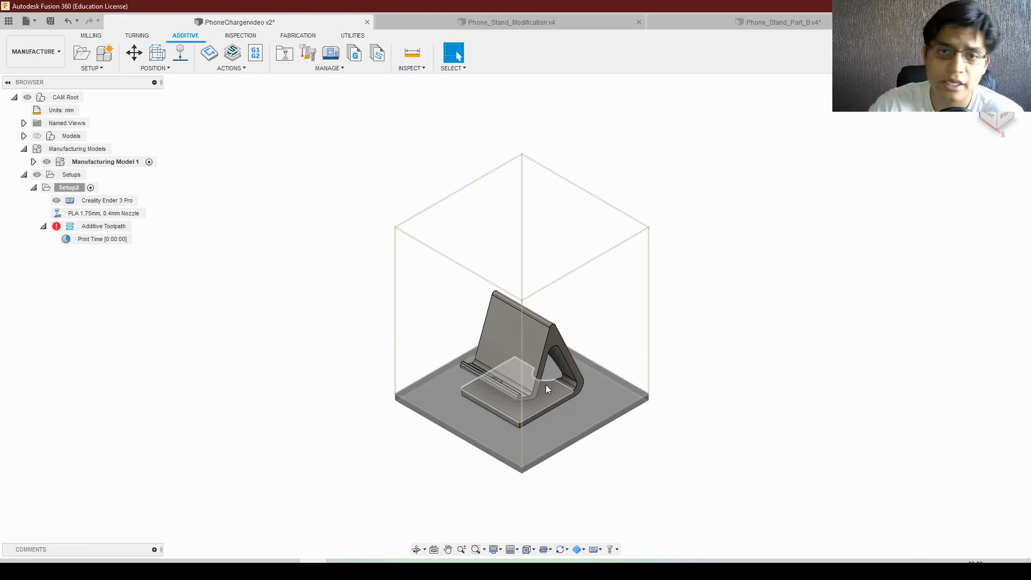
left_click(989, 116)
left_click(971, 83)
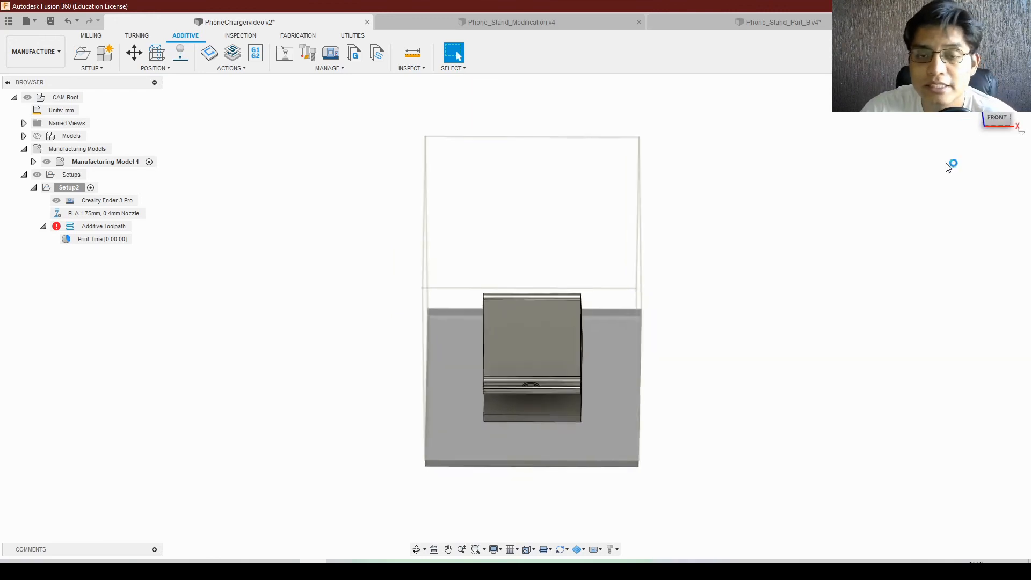
scroll(644, 356, "down", 5)
scroll(694, 387, "down", 3)
middle_click_drag(788, 357, 720, 360)
scroll(749, 376, "up", 2)
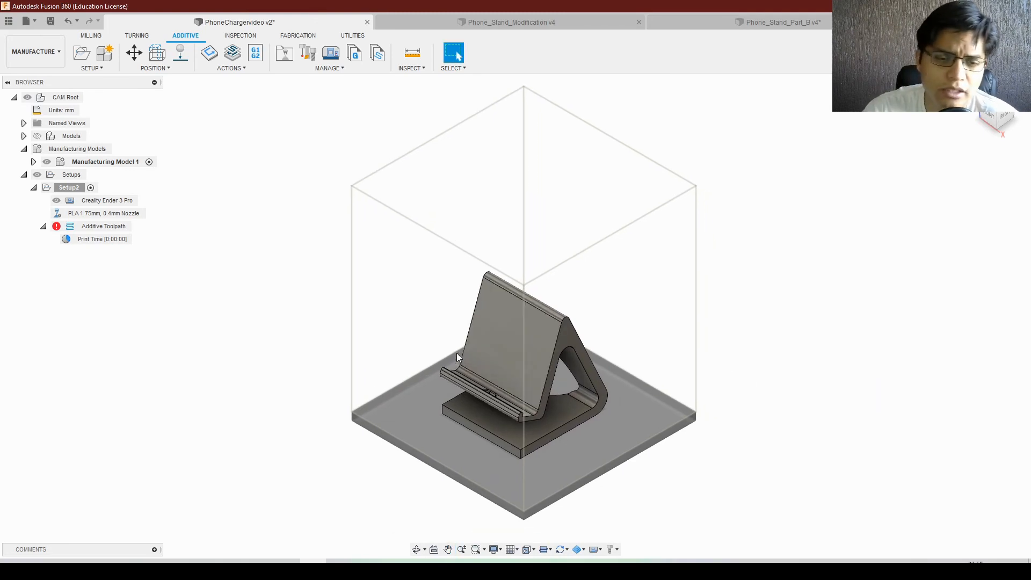